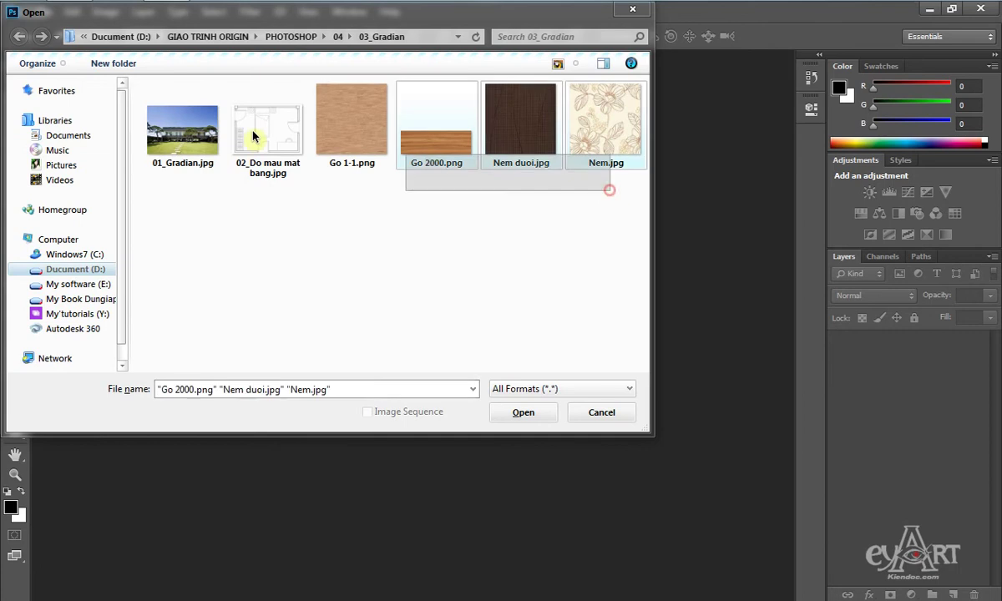
Open all six images from the 03_Gradian folder and bring 01_Gradian.jpg into view.
{"action": "left_click", "coordinate": [523, 413]}
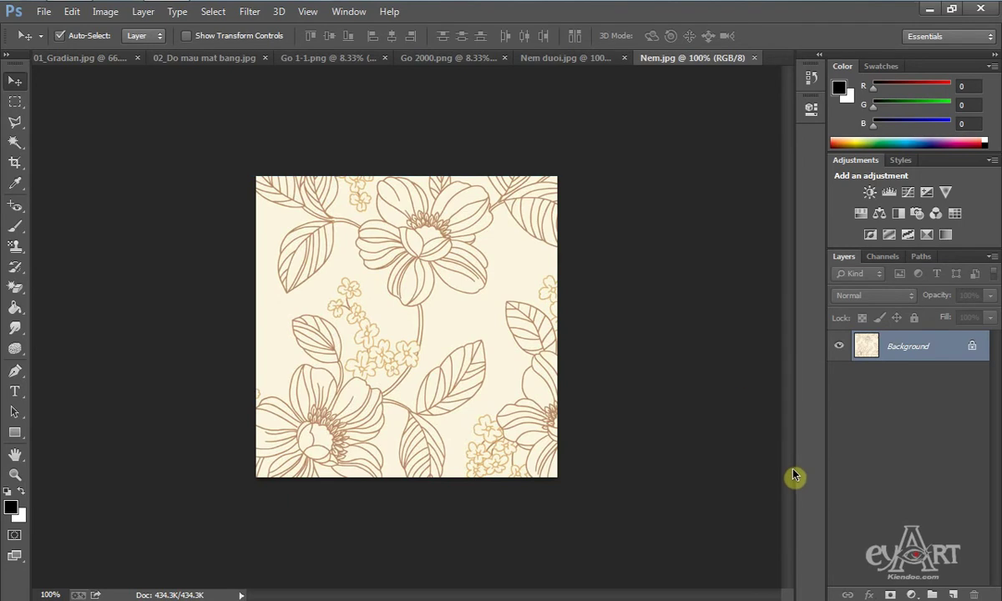
{"action": "left_click", "coordinate": [73, 58]}
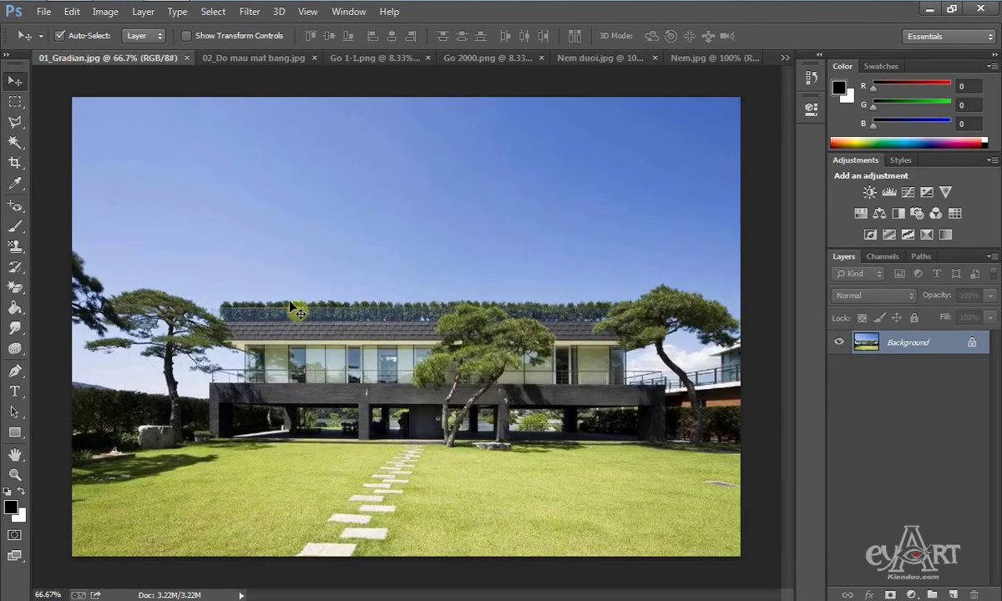
Activate the Gradient Tool, add a new layer above the background and set the foreground colour to yellow f4e05d.
{"action": "mouse_move", "coordinate": [18, 313]}
{"action": "left_mouse_down"}
{"action": "mouse_move", "coordinate": [50, 301]}
{"action": "mouse_move", "coordinate": [33, 316]}
{"action": "mouse_move", "coordinate": [122, 307]}
{"action": "mouse_move", "coordinate": [105, 309]}
{"action": "left_mouse_up"}
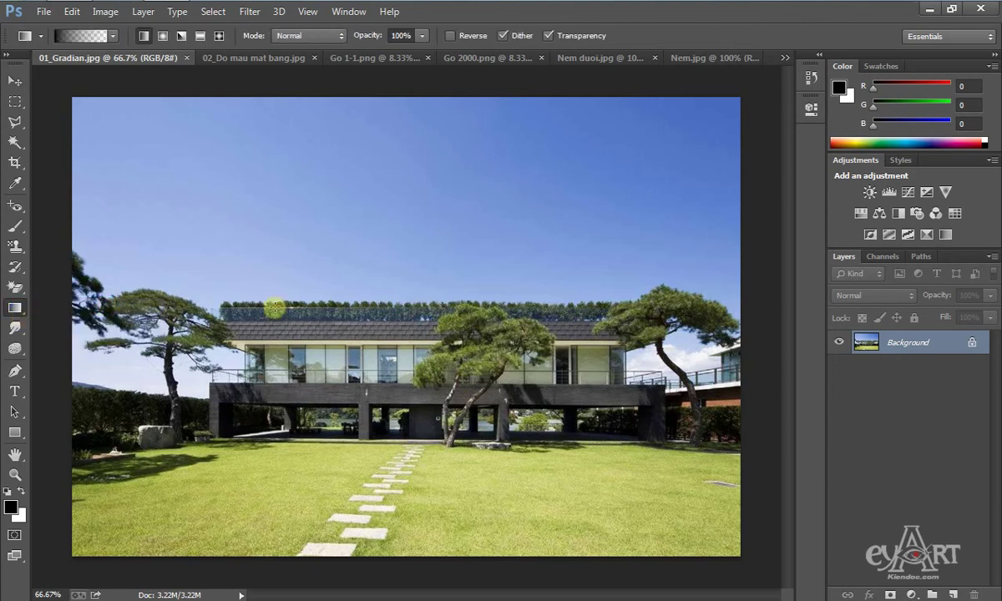
{"action": "left_click", "coordinate": [953, 595]}
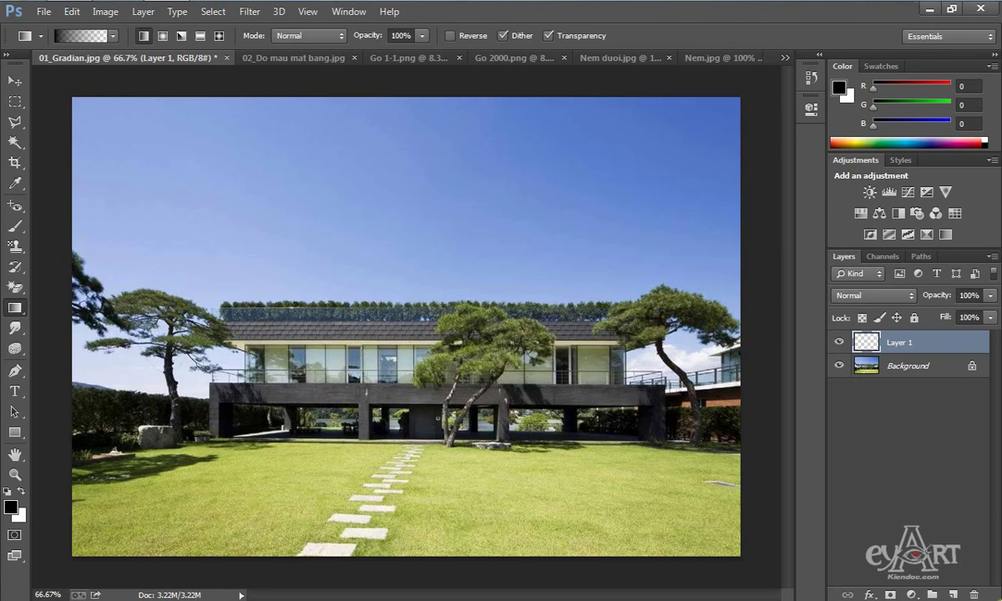
{"action": "left_click", "coordinate": [11, 507]}
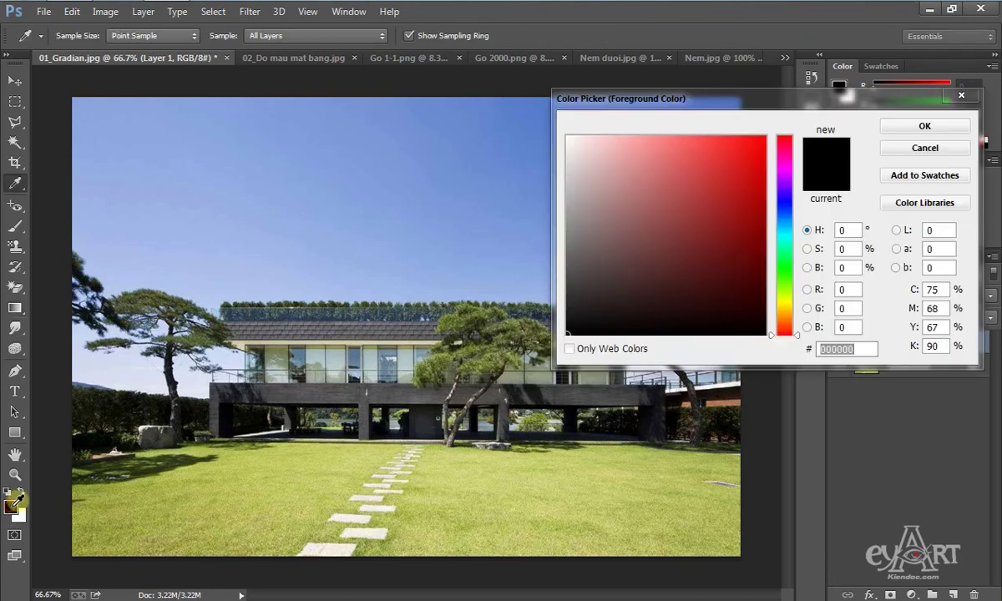
{"action": "left_click_drag", "start_coordinate": [785, 328], "coordinate": [788, 312]}
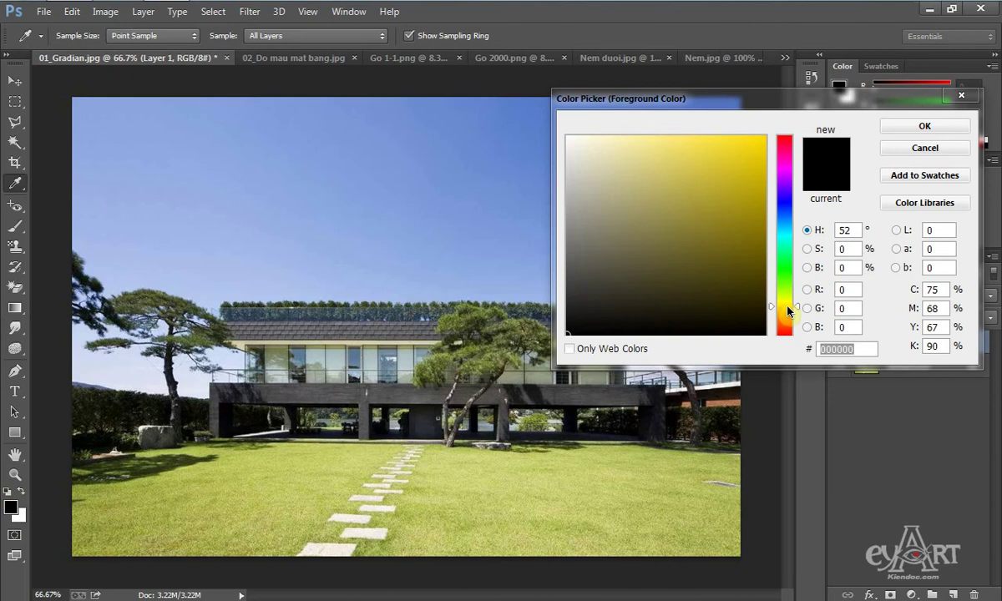
{"action": "left_click_drag", "start_coordinate": [662, 139], "coordinate": [690, 145]}
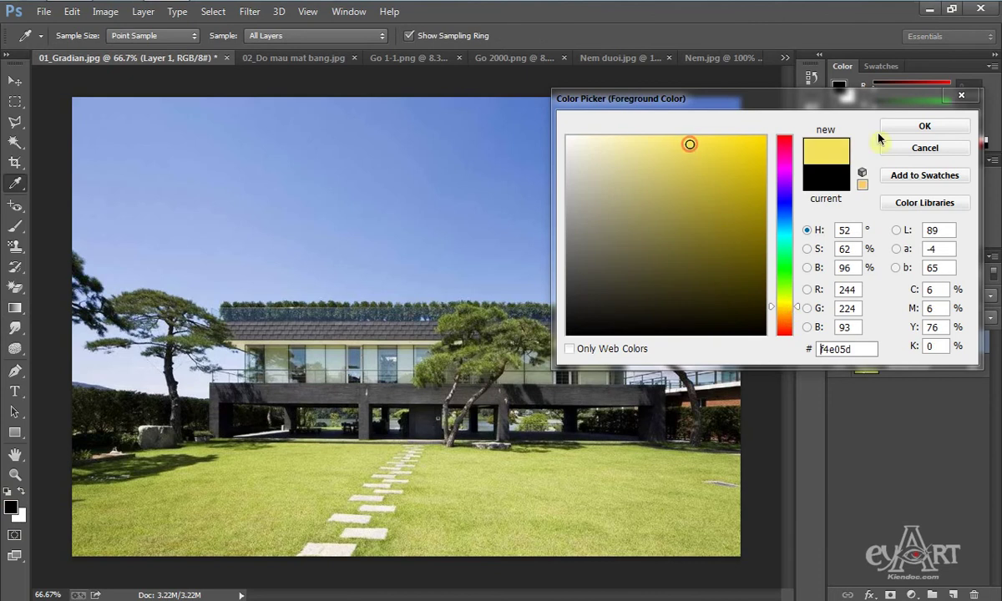
{"action": "left_click", "coordinate": [911, 127]}
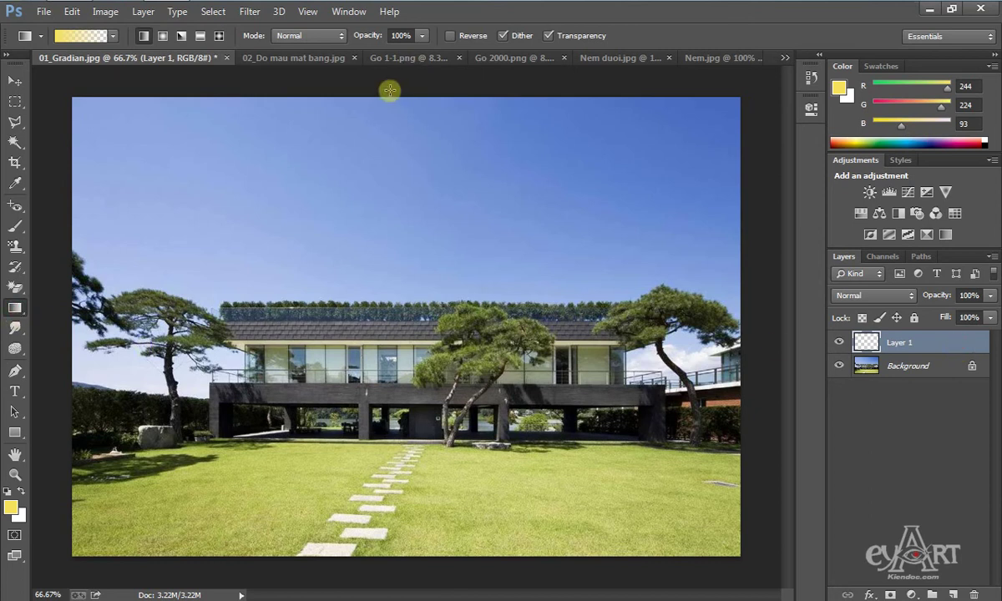
Draw a linear yellow-to-transparent gradient from the top of the sky down to the roof and set the layer's opacity to 50%.
{"action": "left_click_drag", "start_coordinate": [390, 90], "coordinate": [381, 318]}
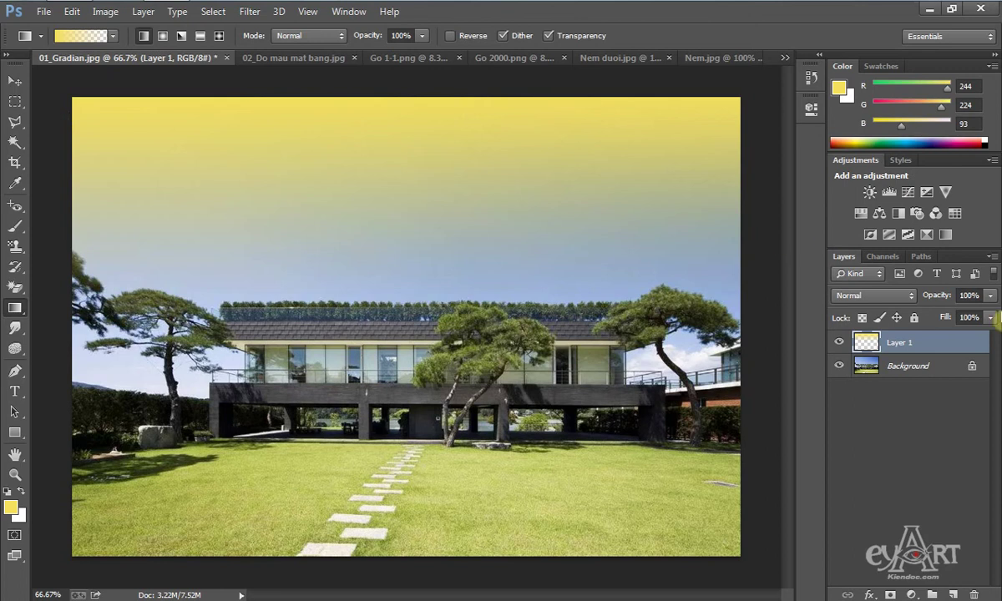
{"action": "left_click", "coordinate": [992, 317]}
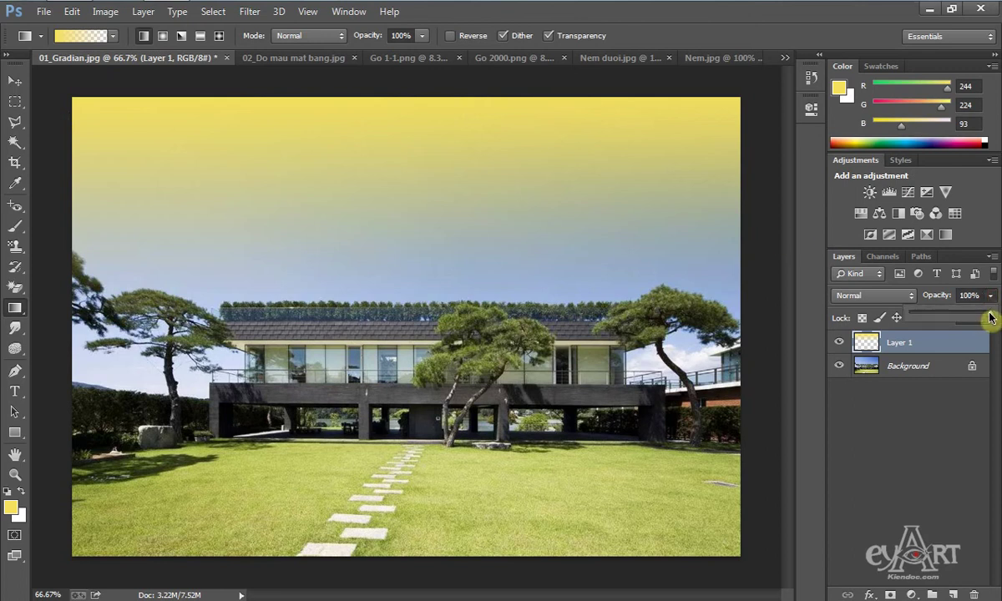
{"action": "left_click_drag", "start_coordinate": [992, 318], "coordinate": [953, 322]}
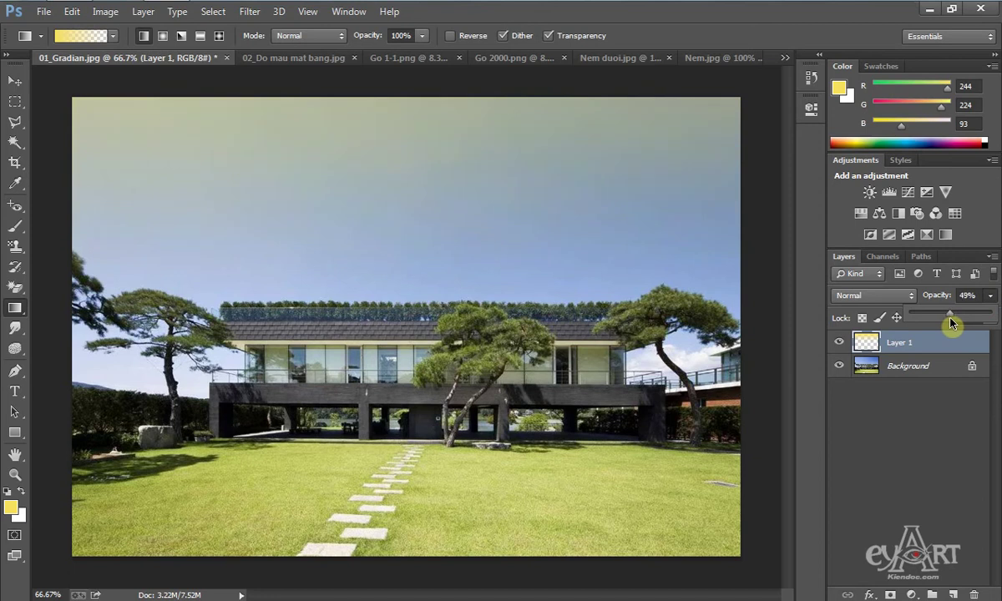
{"action": "left_click", "coordinate": [968, 297]}
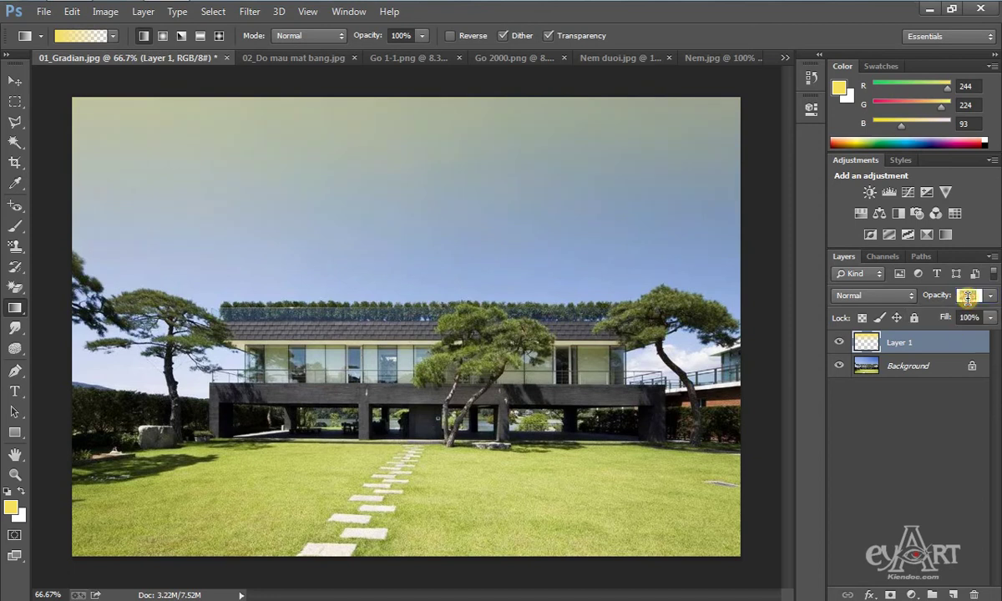
{"action": "type", "text": "50"}
{"action": "key", "text": "Return"}
Try a radial and an angle gradient from the middle of the house outward, and revert the image to its saved state.
{"action": "left_click", "coordinate": [162, 36]}
{"action": "left_click_drag", "start_coordinate": [402, 324], "coordinate": [598, 196]}
{"action": "left_click", "coordinate": [181, 36]}
{"action": "left_click_drag", "start_coordinate": [403, 316], "coordinate": [495, 217]}
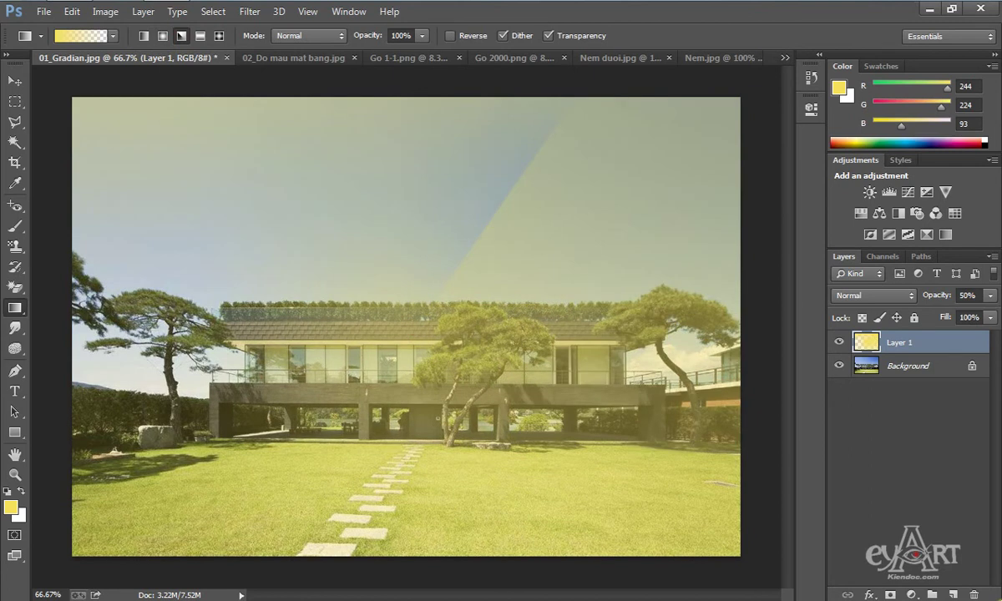
{"action": "key", "text": "F12"}
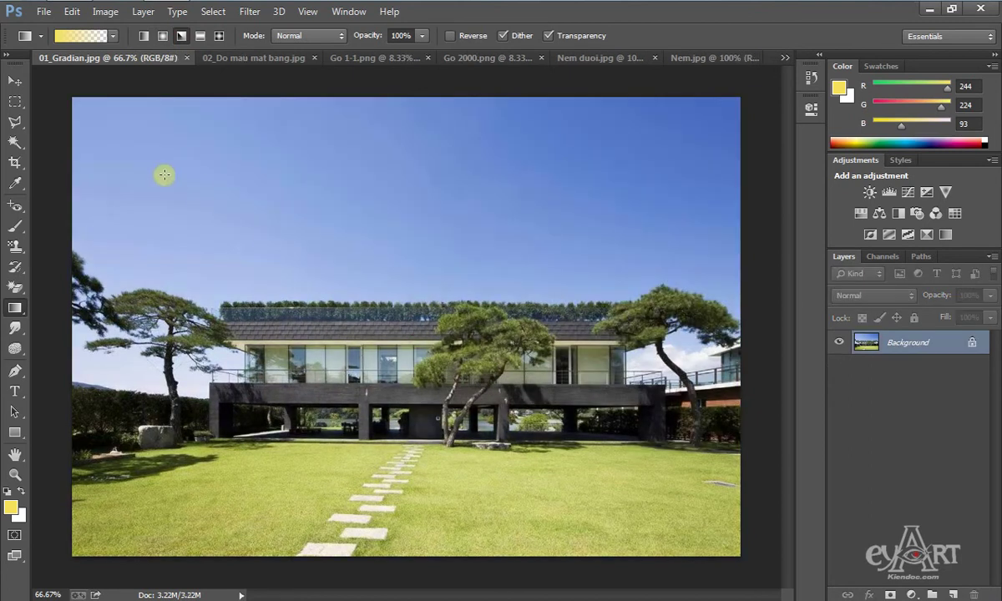
Try the Red, Green gradient preset diagonally from the image's lower-left corner to its upper-right corner.
{"action": "left_click", "coordinate": [107, 37]}
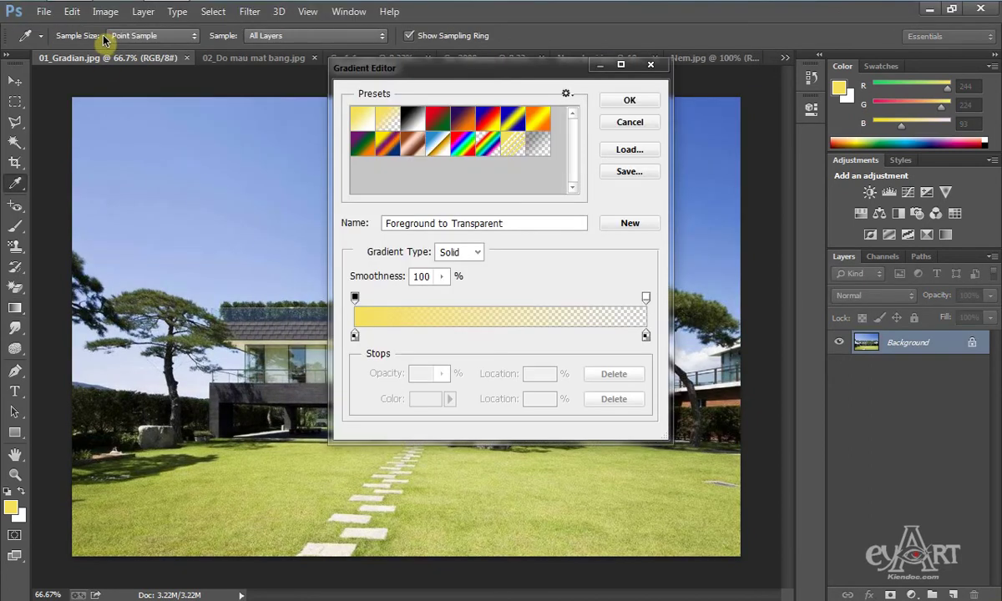
{"action": "left_click", "coordinate": [638, 64]}
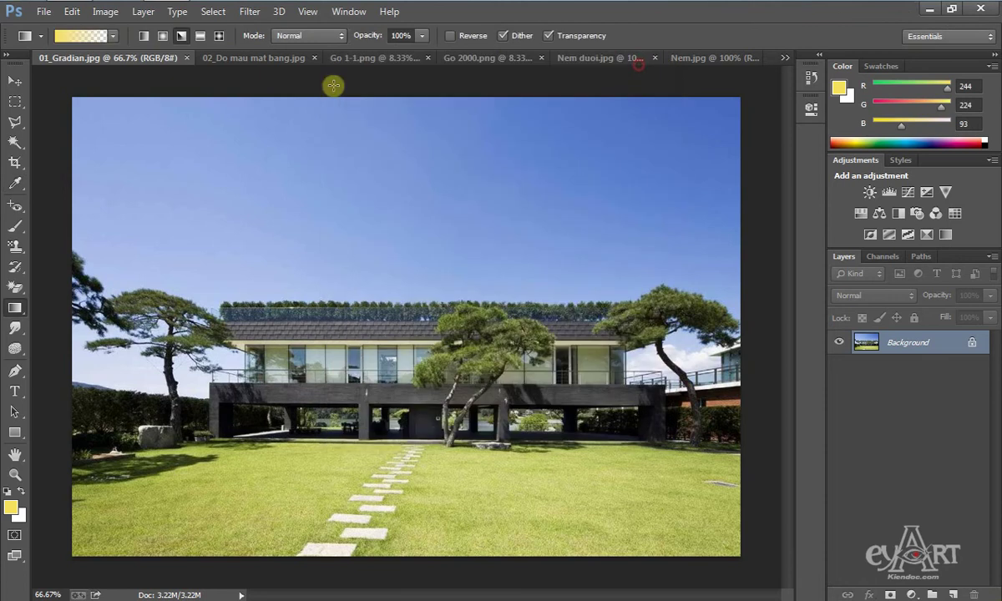
{"action": "left_click", "coordinate": [114, 39]}
{"action": "left_click", "coordinate": [108, 67]}
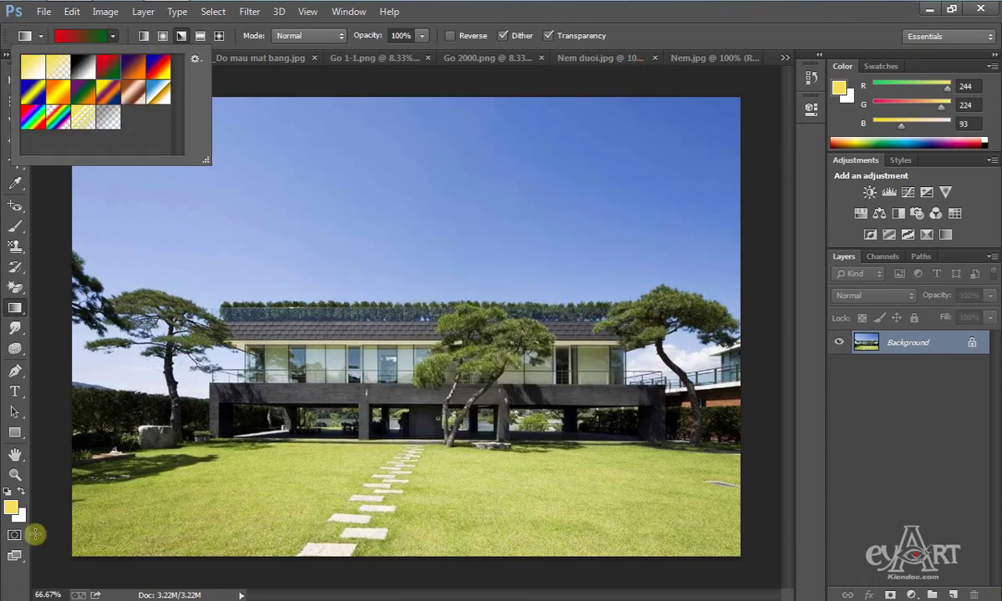
{"action": "left_click_drag", "start_coordinate": [72, 556], "coordinate": [740, 101]}
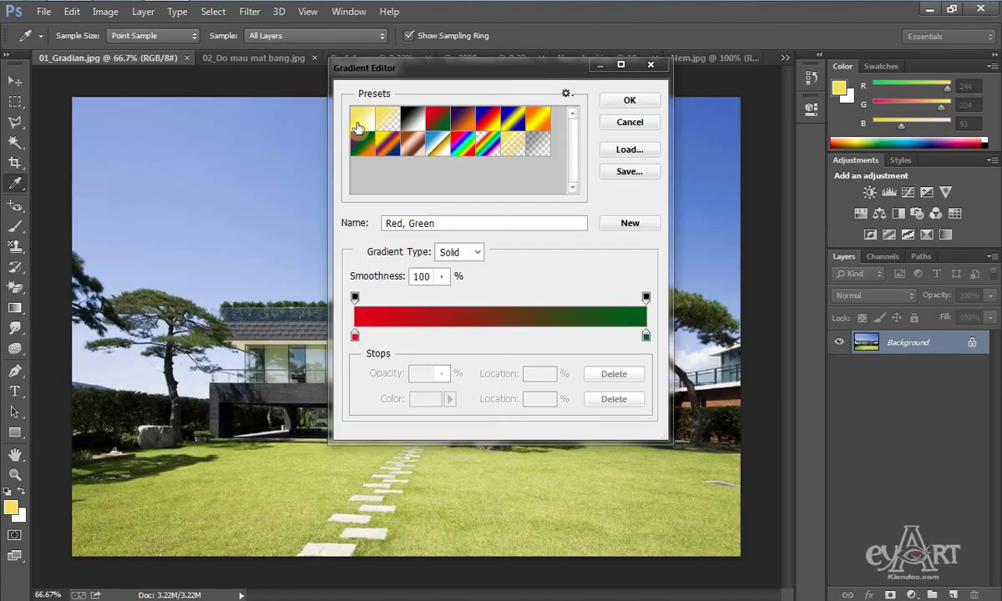
Try the Foreground to Transparent preset as an angle and a linear gradient from the image's upper-left to lower-right corner, undoing each.
{"action": "left_click", "coordinate": [363, 118]}
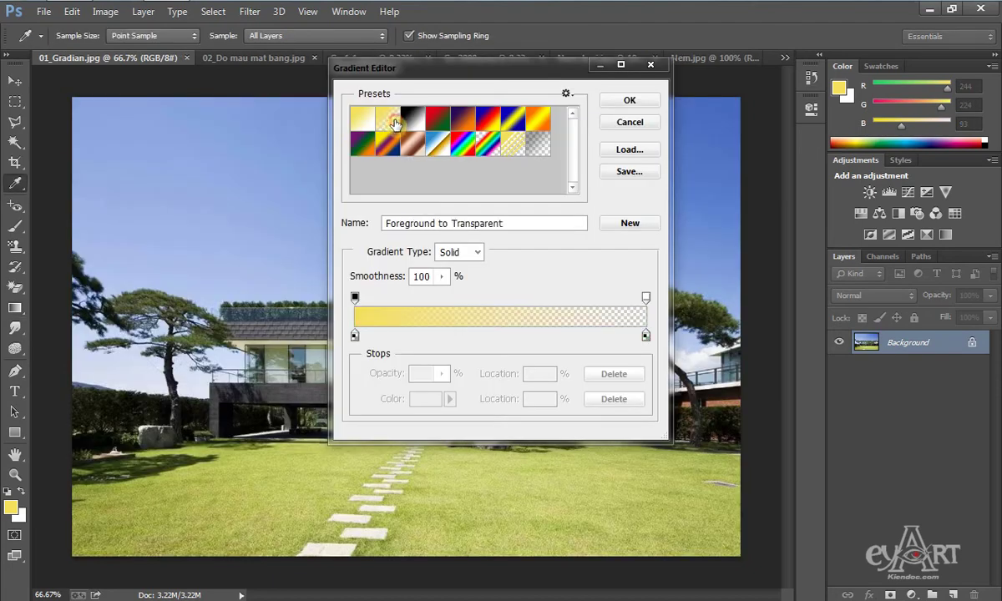
{"action": "left_click", "coordinate": [622, 101]}
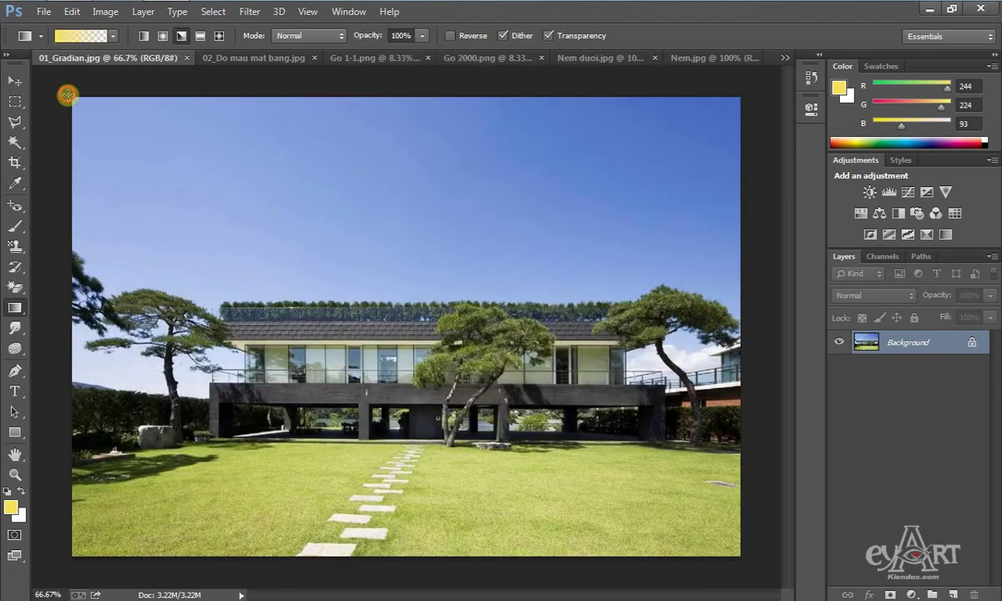
{"action": "left_click_drag", "start_coordinate": [68, 95], "coordinate": [744, 558]}
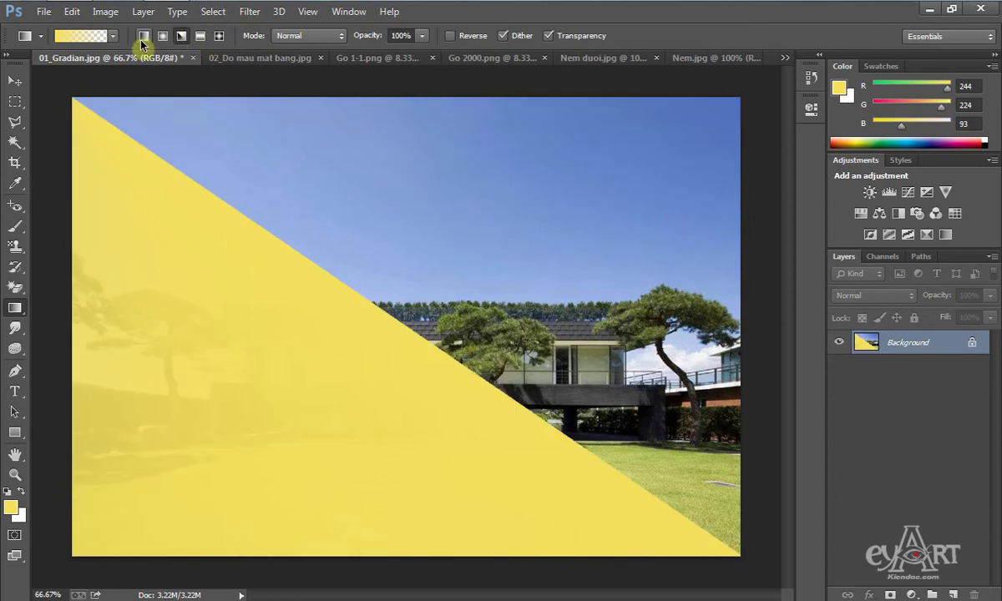
{"action": "key", "text": "ctrl+z"}
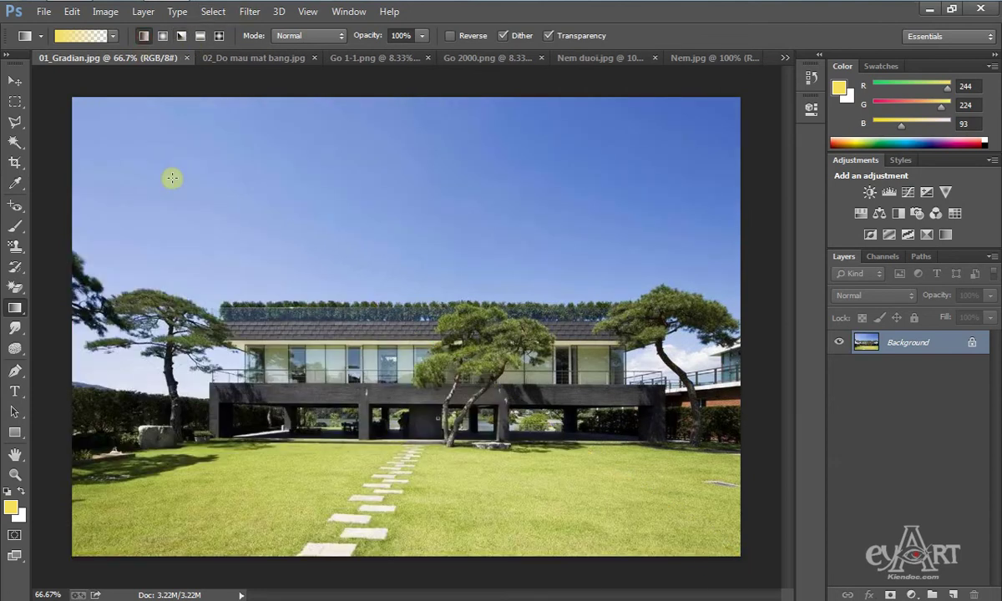
{"action": "left_click_drag", "start_coordinate": [67, 93], "coordinate": [742, 554]}
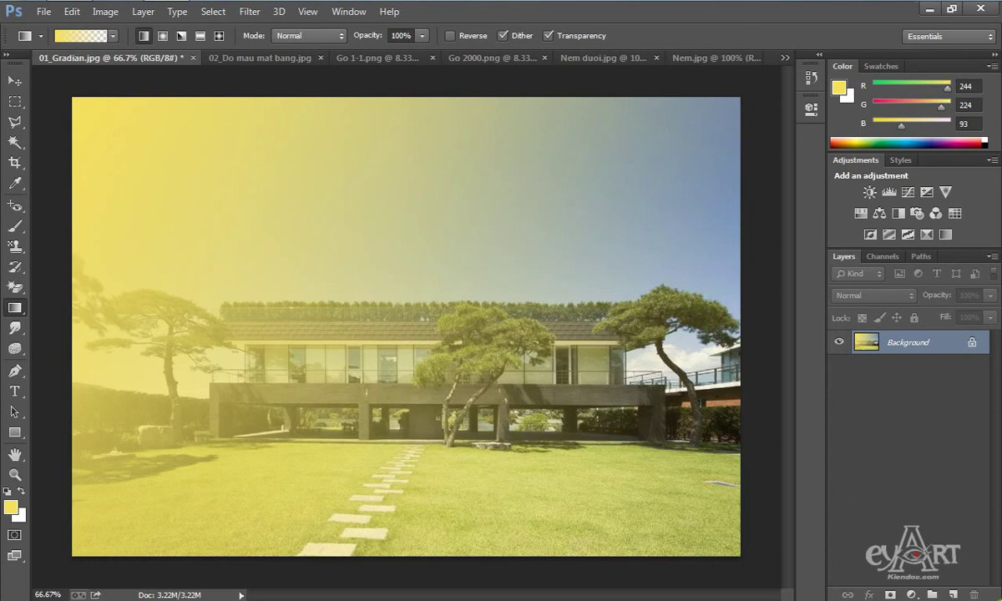
{"action": "key", "text": "ctrl+z"}
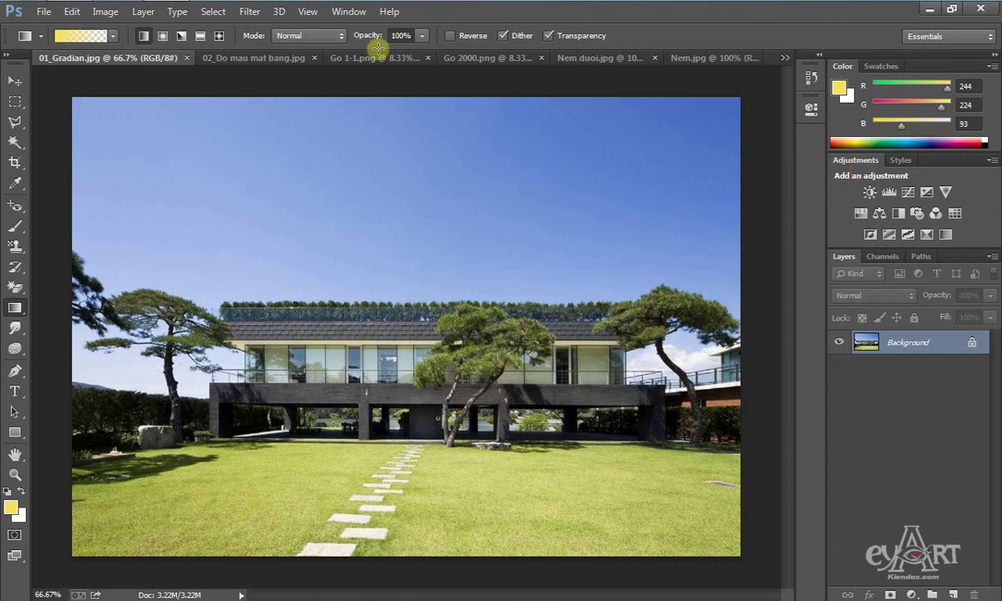
Add a Photo Filter adjustment layer, try the Warming Filter (LBA) and Yellow filters, and settle on the Red filter.
{"action": "left_click", "coordinate": [348, 11]}
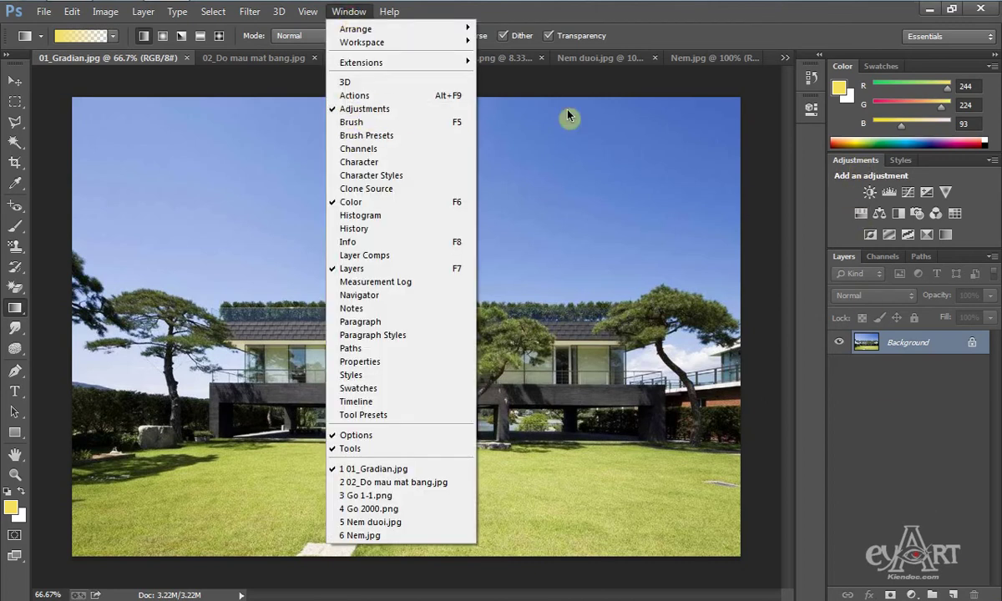
{"action": "left_click", "coordinate": [760, 30]}
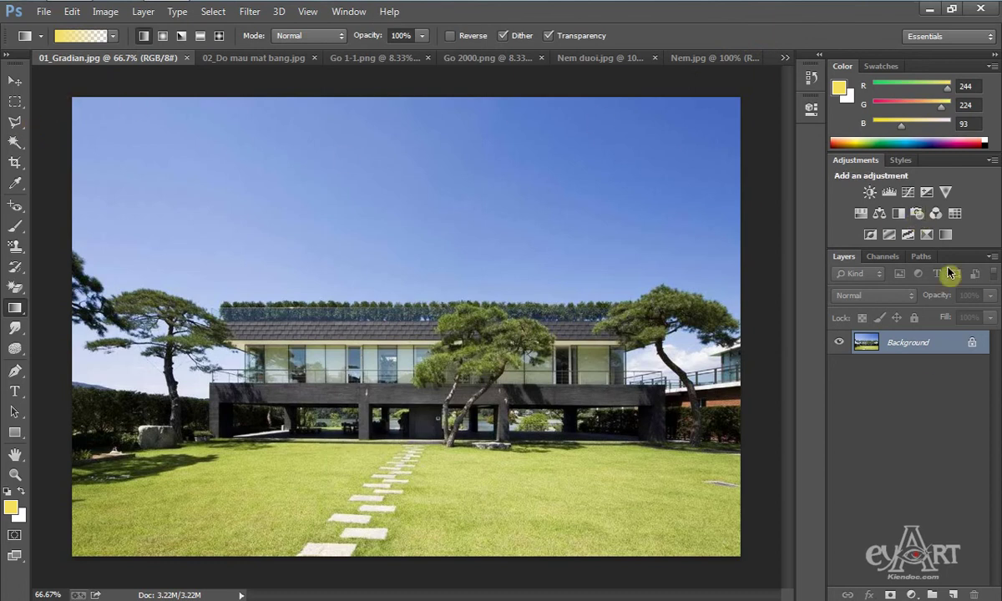
{"action": "left_click", "coordinate": [917, 213]}
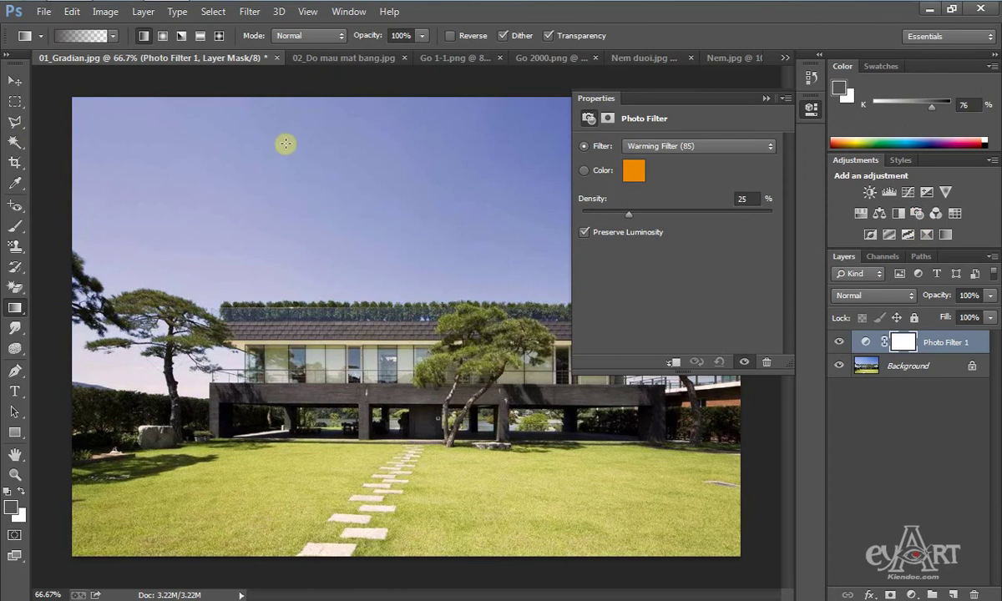
{"action": "left_click", "coordinate": [695, 148]}
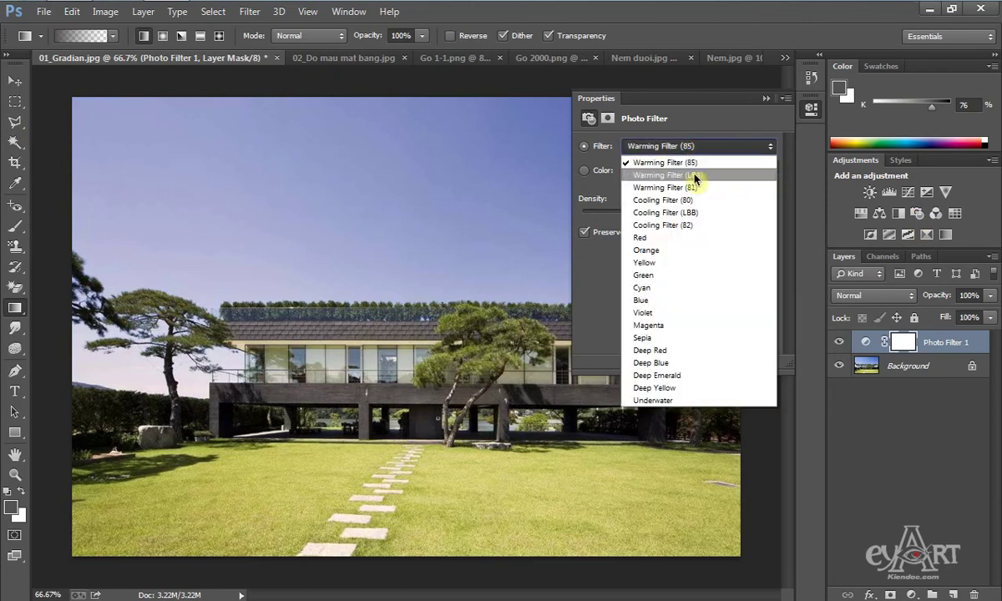
{"action": "left_click", "coordinate": [705, 178]}
{"action": "left_click", "coordinate": [695, 145]}
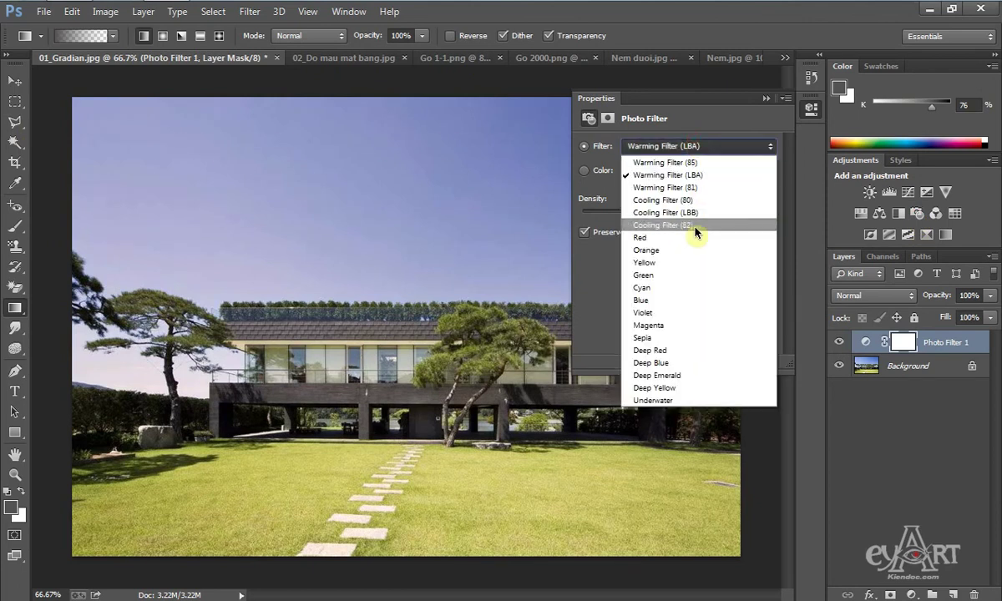
{"action": "left_click", "coordinate": [673, 263]}
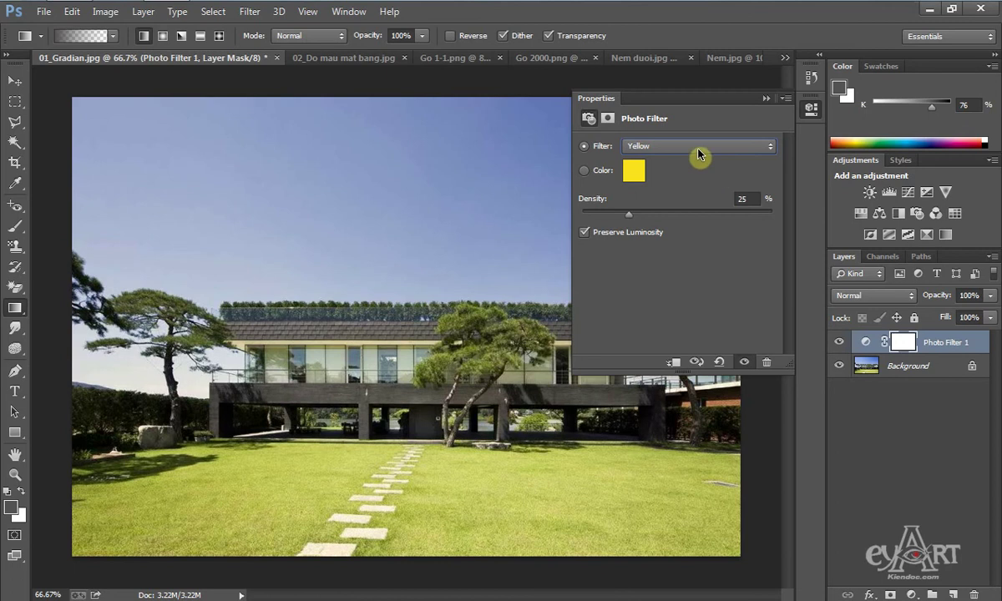
{"action": "left_click", "coordinate": [698, 151]}
{"action": "left_click", "coordinate": [676, 237]}
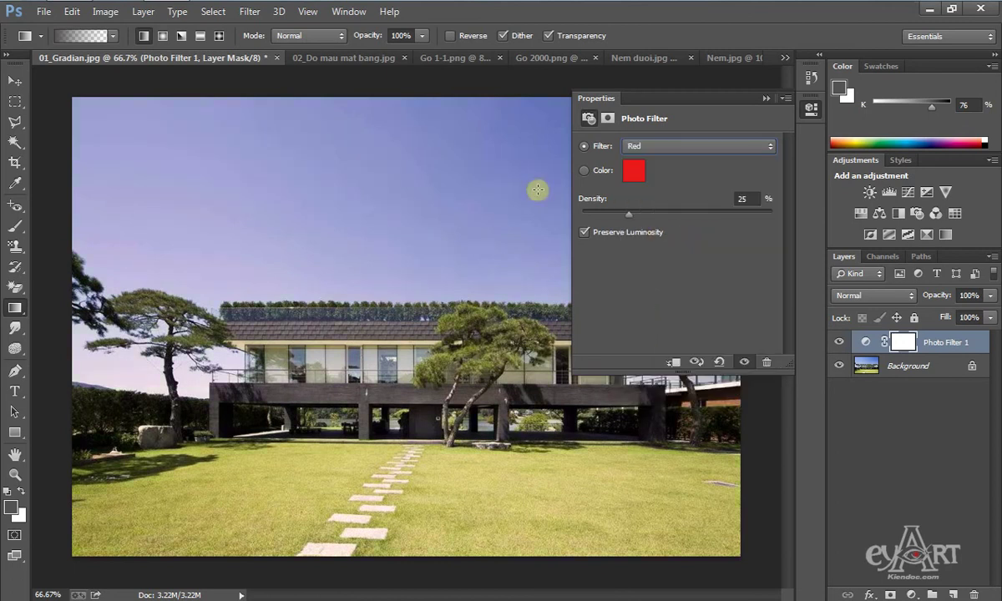
{"action": "left_click", "coordinate": [766, 98]}
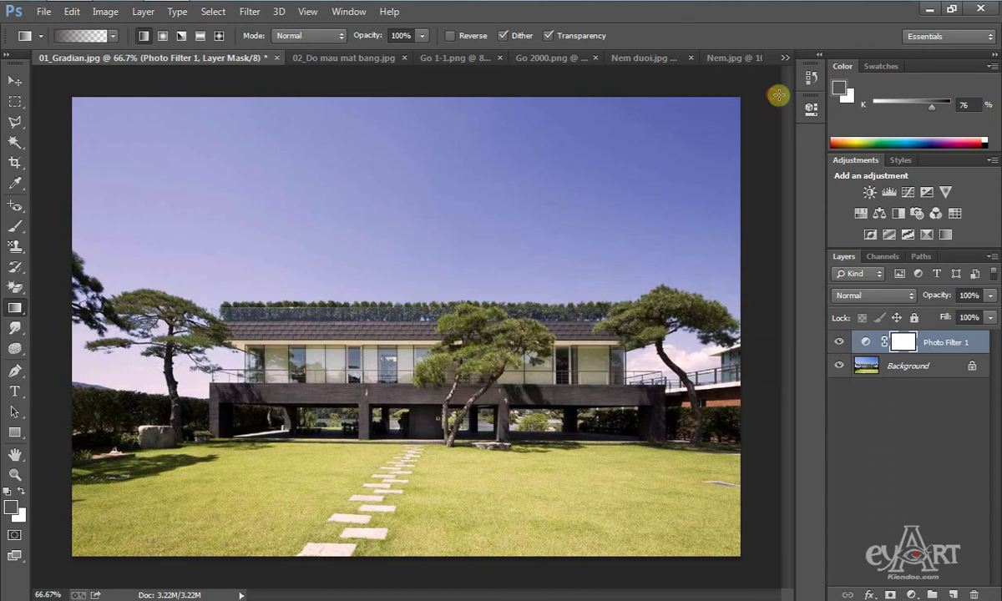
Hide and show the Photo Filter layer to compare the image with and without it.
{"action": "left_click", "coordinate": [841, 346]}
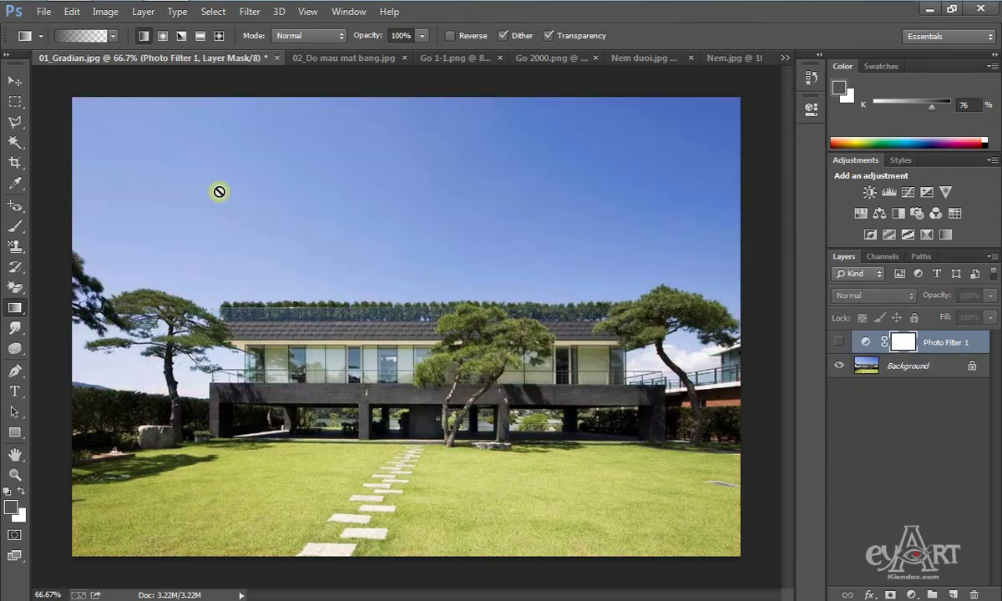
{"action": "left_click", "coordinate": [839, 343]}
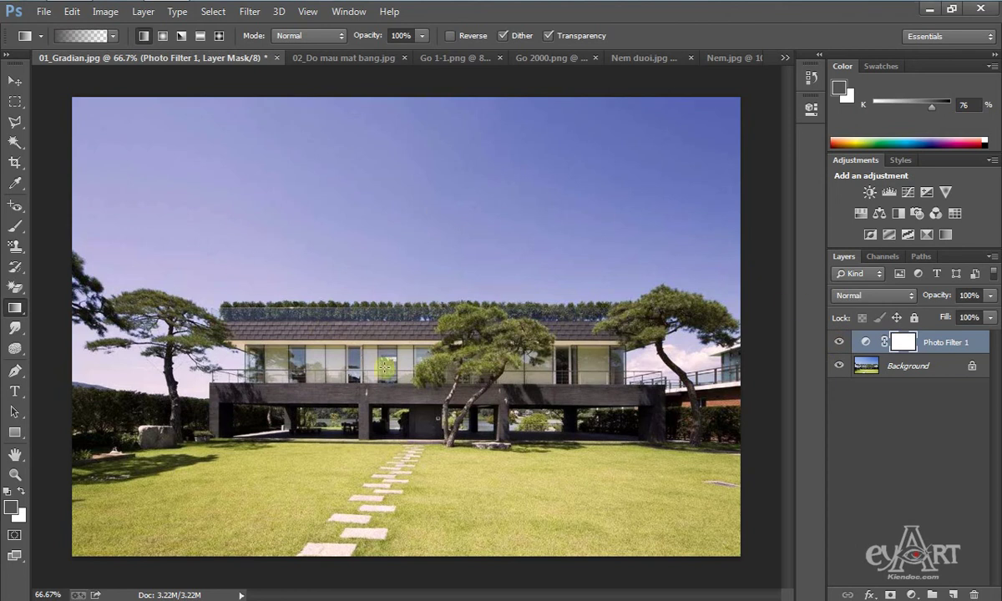
Activate the Paint Bucket Tool and close 01_Gradian.jpg without saving, continuing in 02_Do mau mat bang.jpg.
{"action": "right_click", "coordinate": [15, 307]}
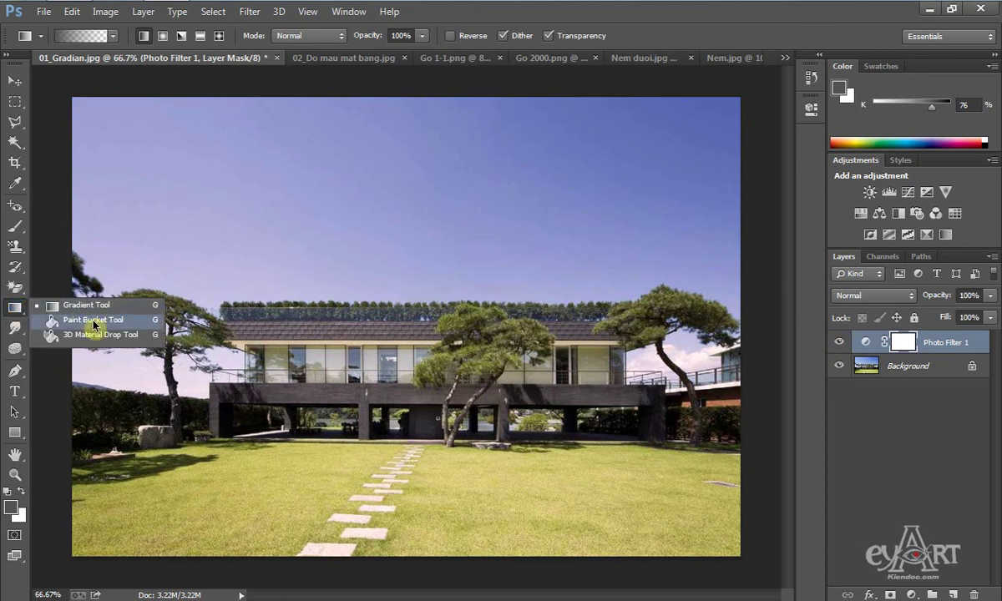
{"action": "left_click", "coordinate": [123, 325]}
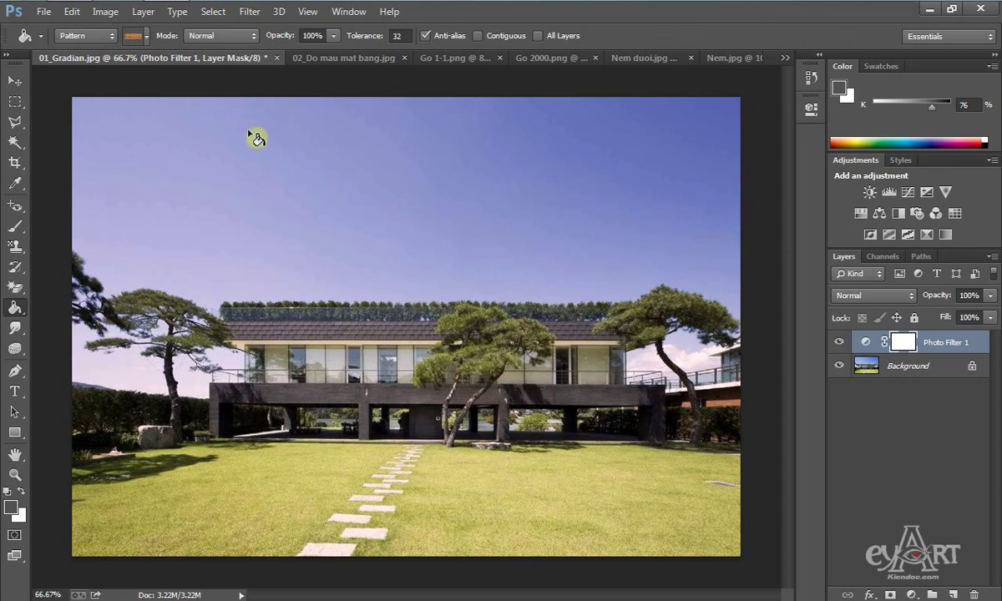
{"action": "left_click", "coordinate": [277, 59]}
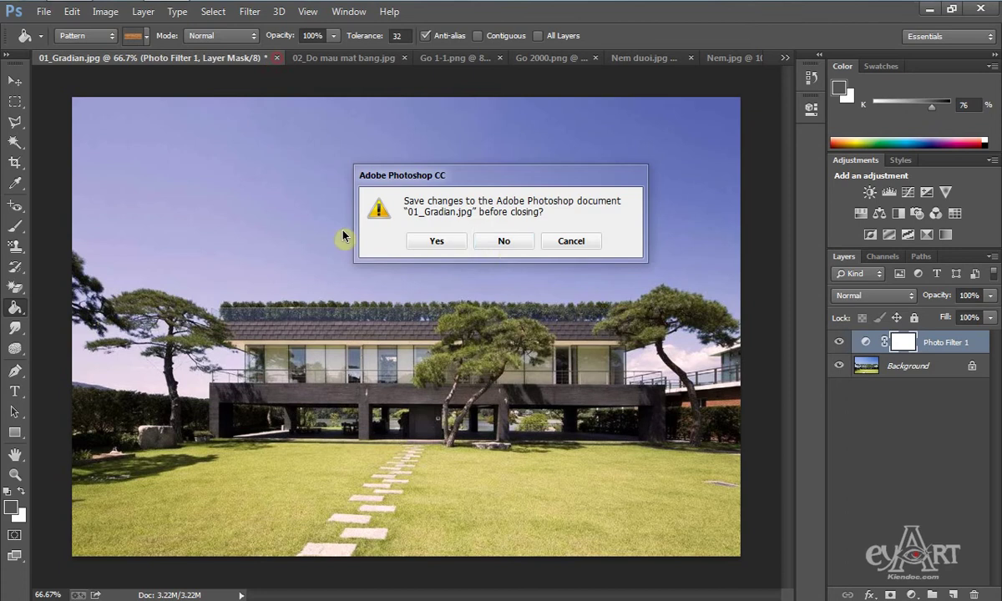
{"action": "left_click", "coordinate": [506, 239]}
{"action": "left_click", "coordinate": [172, 60]}
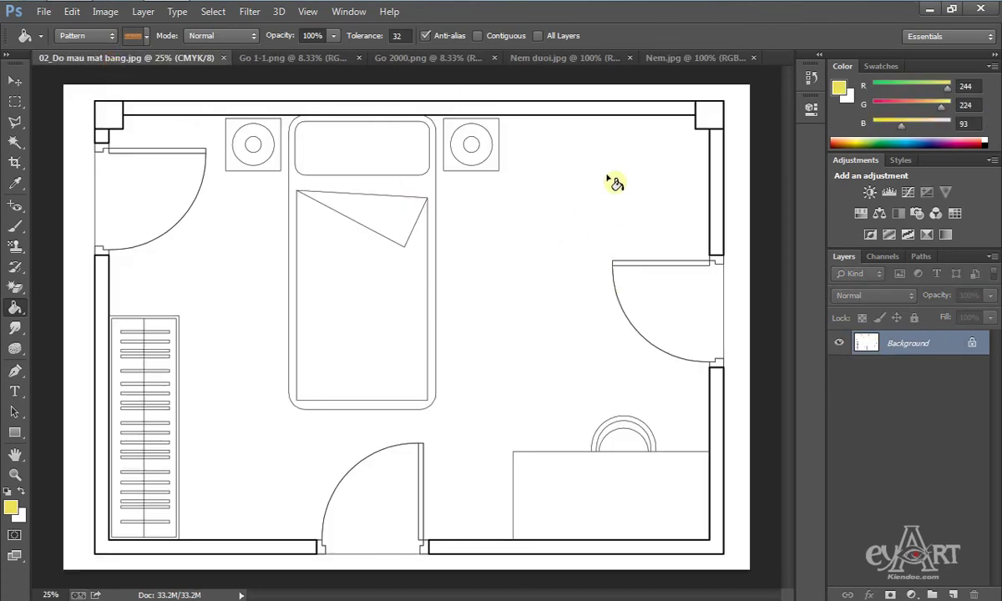
Try filling the floor plan with the blue bubbly pattern using Pattern as the fill source, and undo the fill.
{"action": "left_click", "coordinate": [100, 35]}
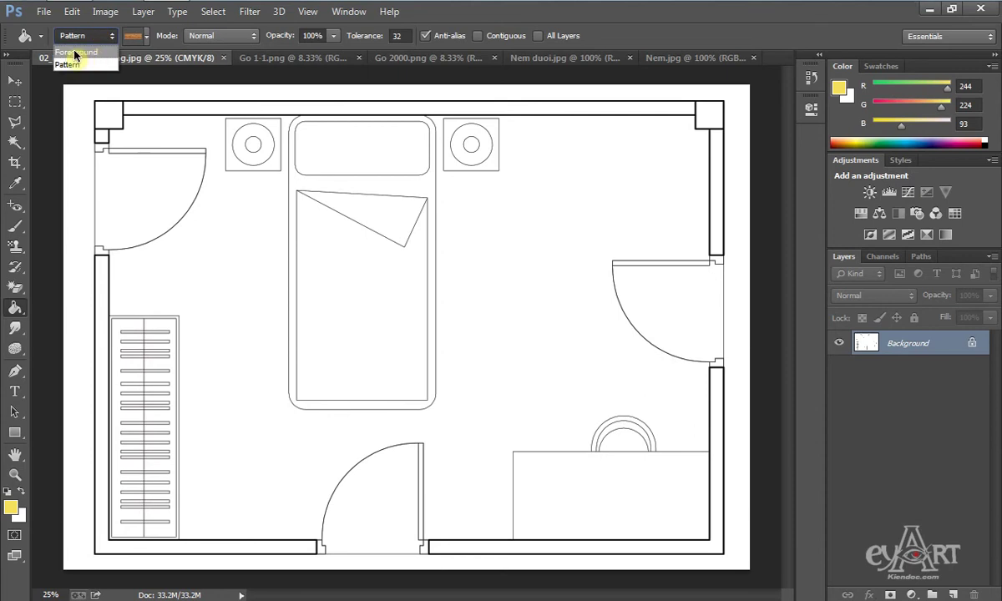
{"action": "left_click", "coordinate": [92, 51]}
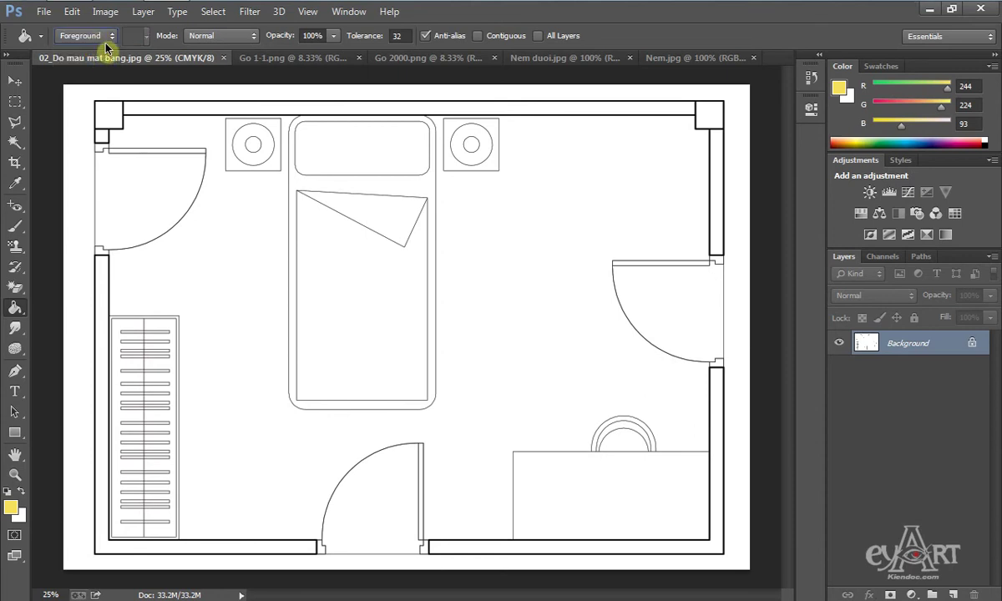
{"action": "left_click", "coordinate": [101, 35]}
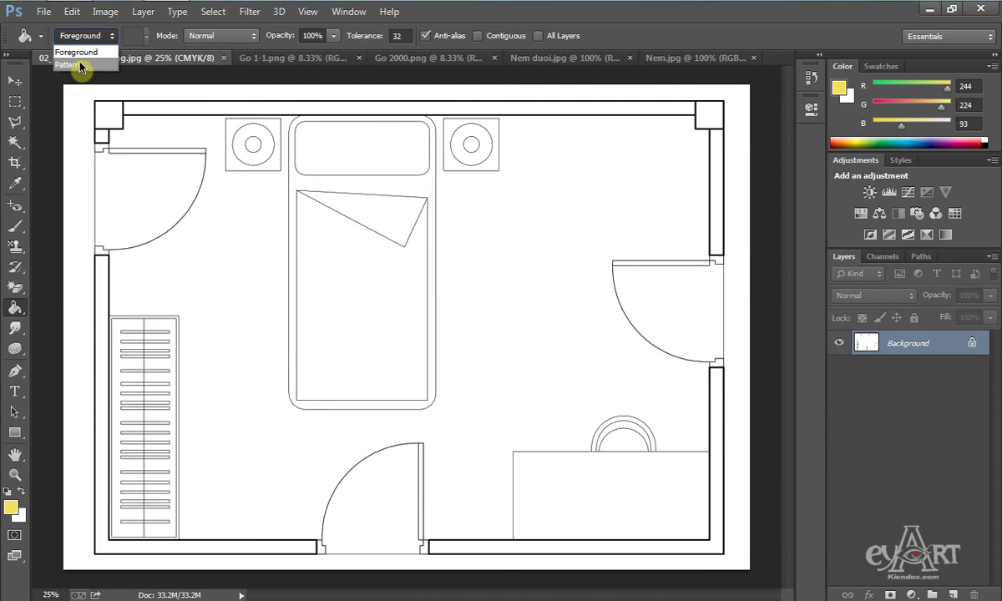
{"action": "left_click", "coordinate": [82, 62]}
{"action": "left_click", "coordinate": [148, 38]}
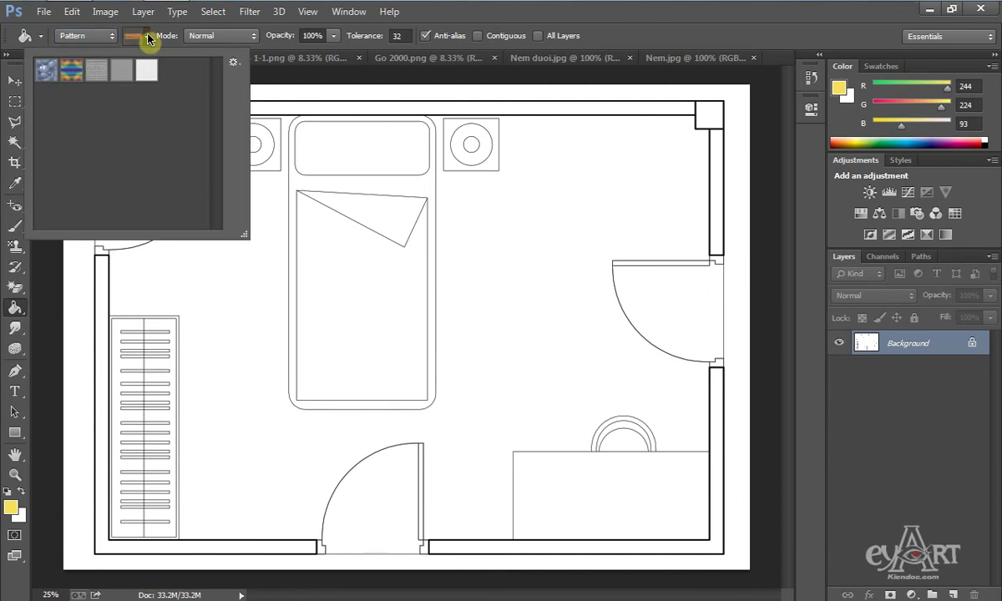
{"action": "left_click", "coordinate": [46, 74]}
{"action": "left_click", "coordinate": [498, 242]}
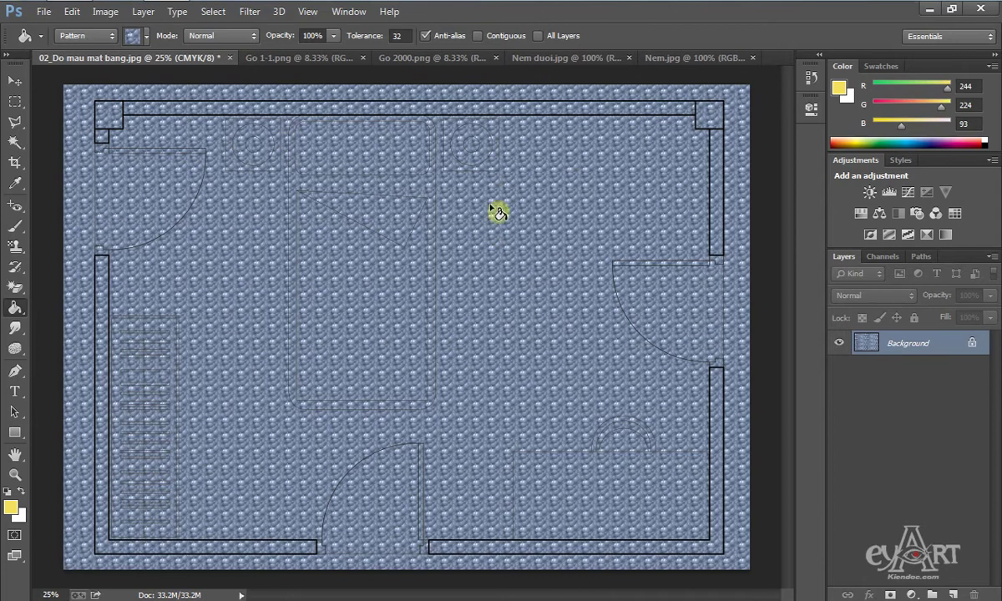
{"action": "key", "text": "ctrl+z"}
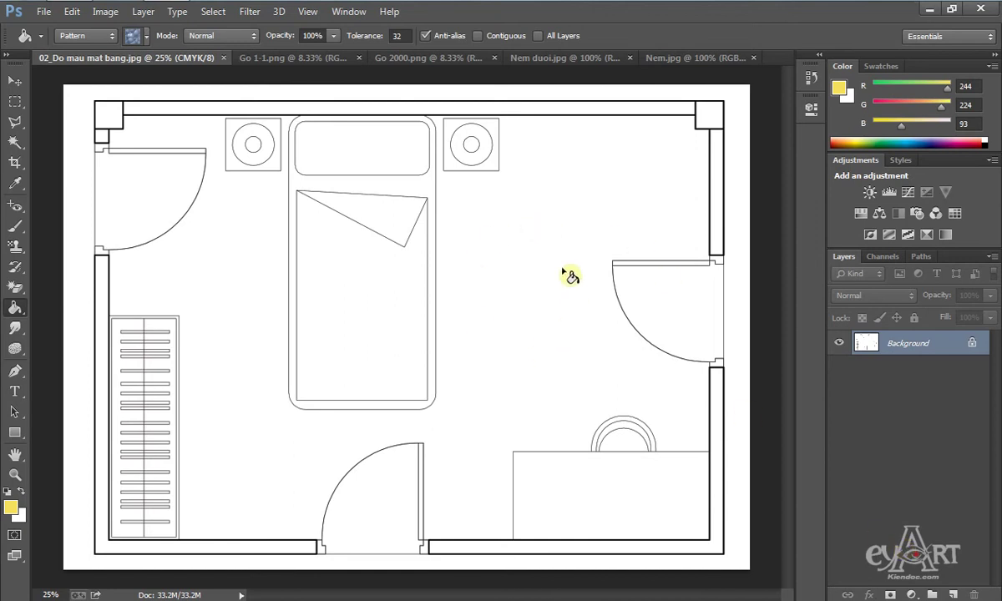
Replace the current fill patterns with the Color Paper pattern set.
{"action": "left_click", "coordinate": [147, 36]}
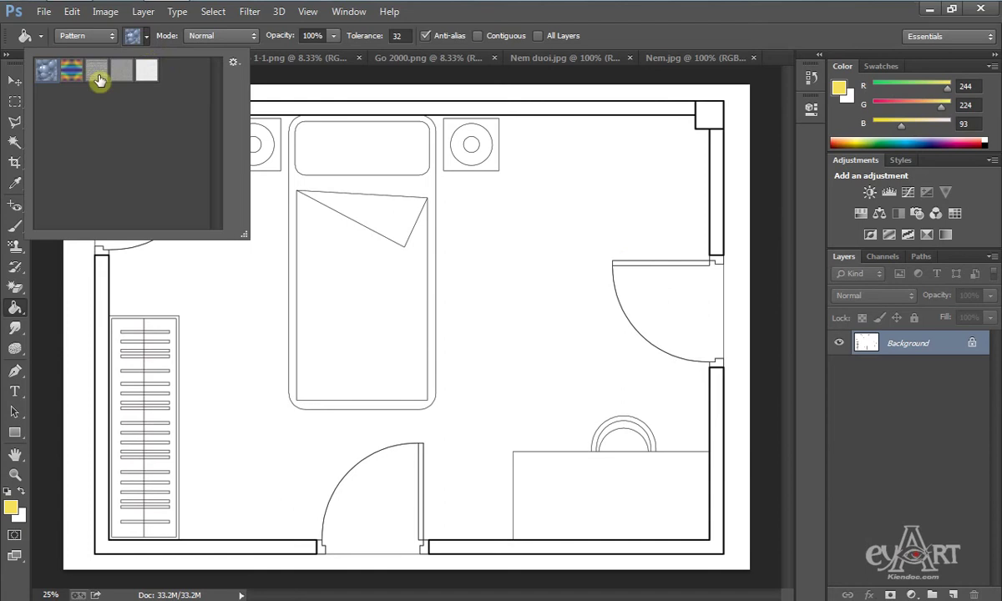
{"action": "left_click", "coordinate": [234, 62]}
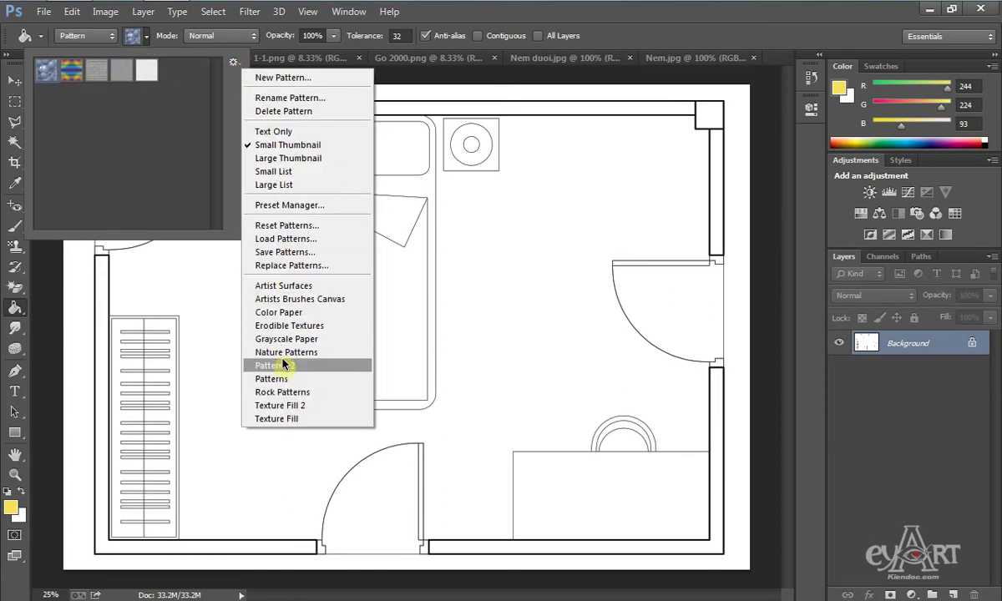
{"action": "left_click", "coordinate": [288, 313]}
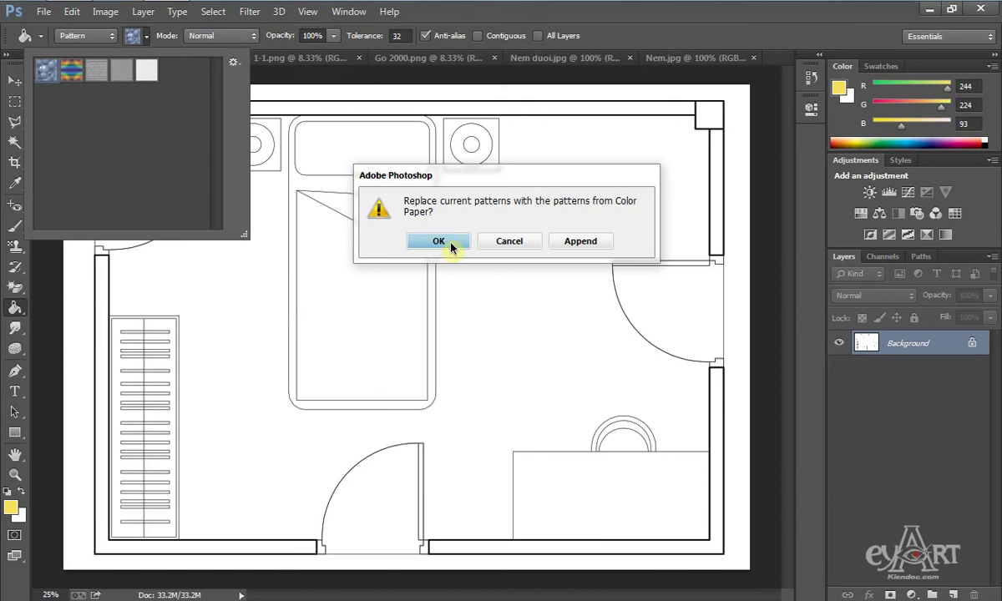
{"action": "left_click", "coordinate": [416, 244]}
Try filling the floor plan with the dark brown Color Paper pattern, and undo the fill.
{"action": "left_click", "coordinate": [74, 99]}
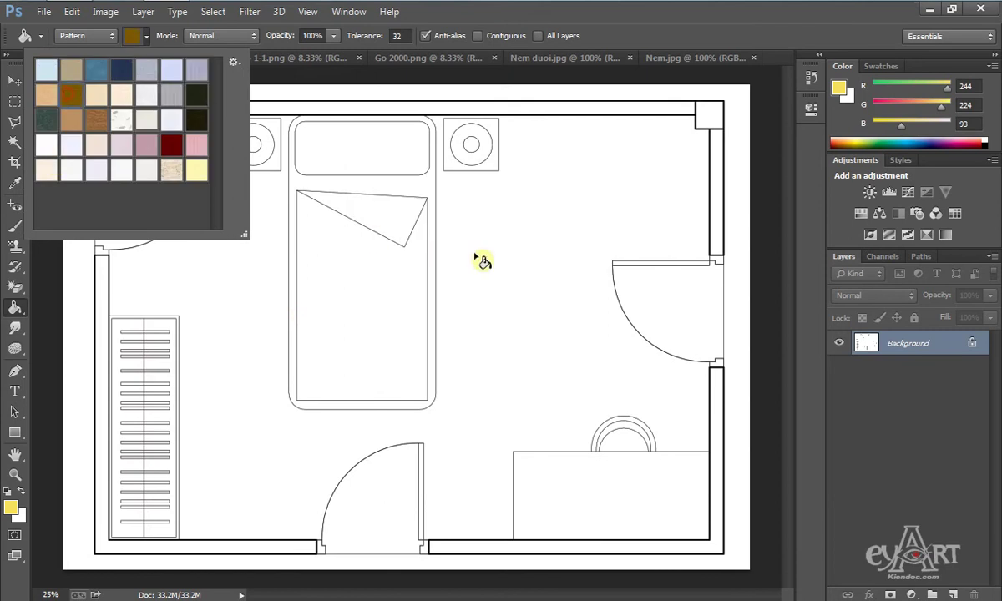
{"action": "left_click", "coordinate": [543, 248]}
{"action": "left_click", "coordinate": [530, 284]}
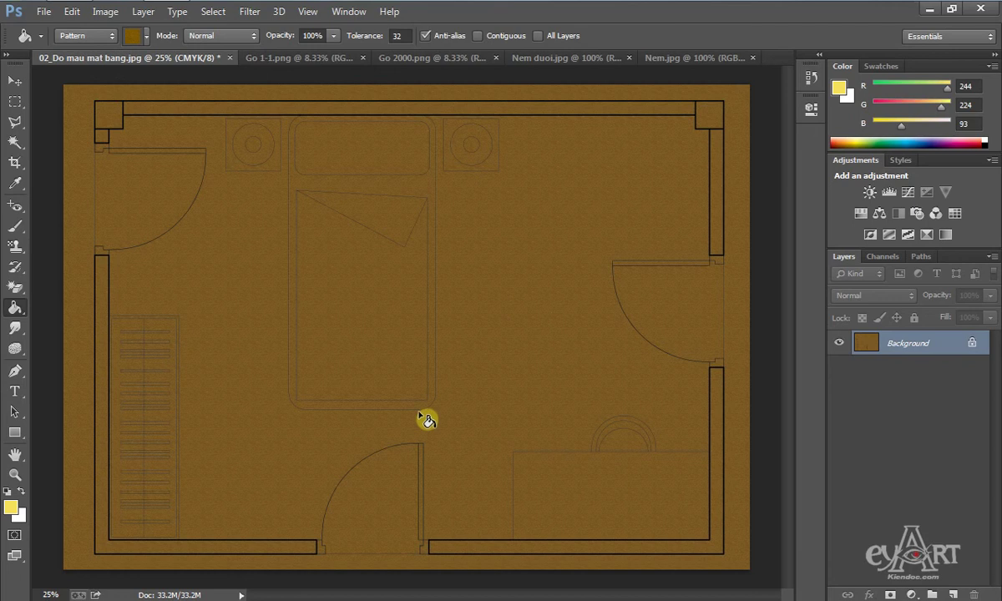
{"action": "key", "text": "ctrl+z"}
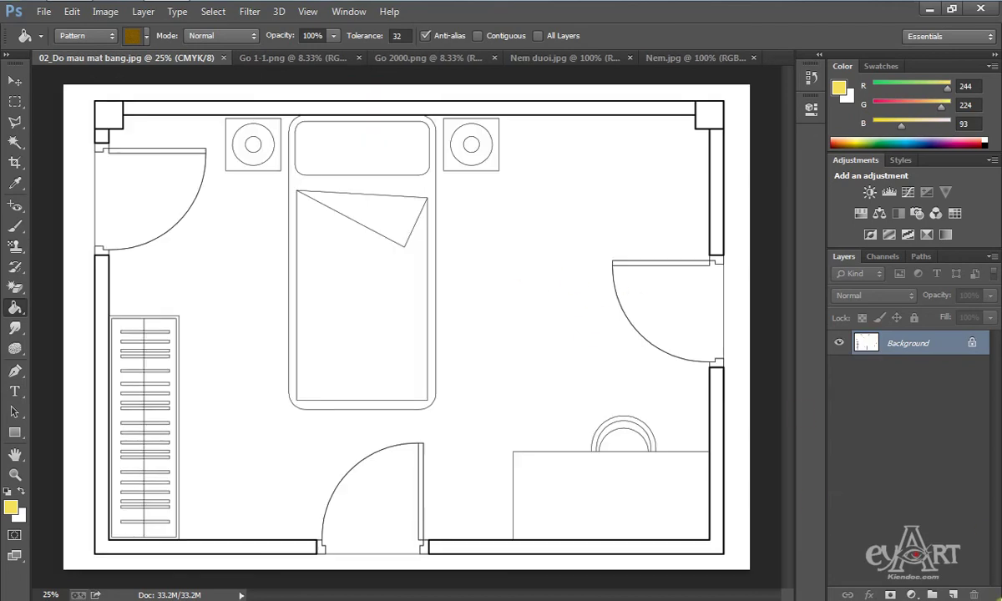
Define the wood texture in Go 1-1.png as a pattern named "Go san".
{"action": "left_click", "coordinate": [298, 57]}
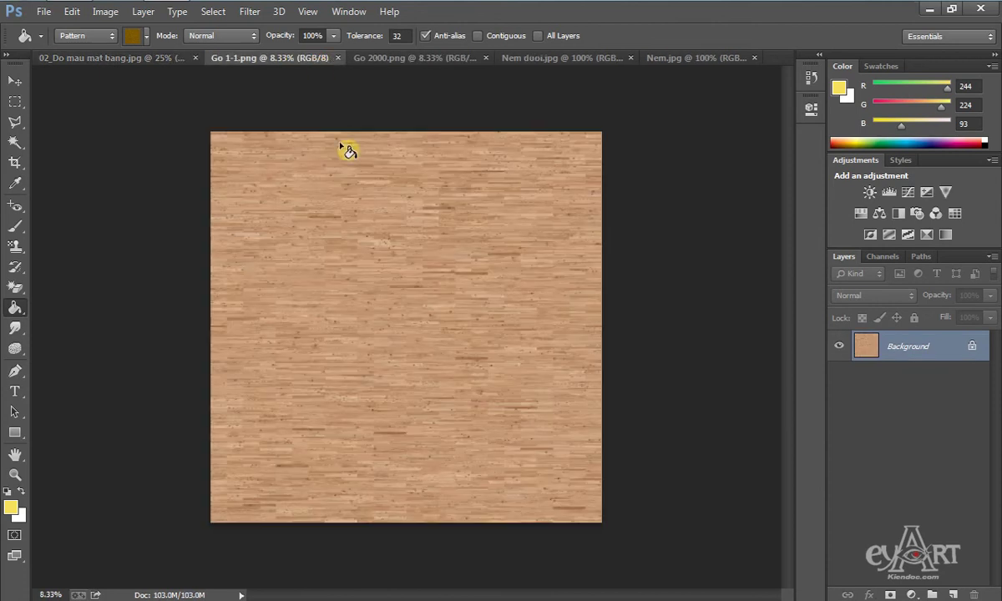
{"action": "scroll", "coordinate": [393, 294], "scroll_direction": "up", "scroll_amount": 3}
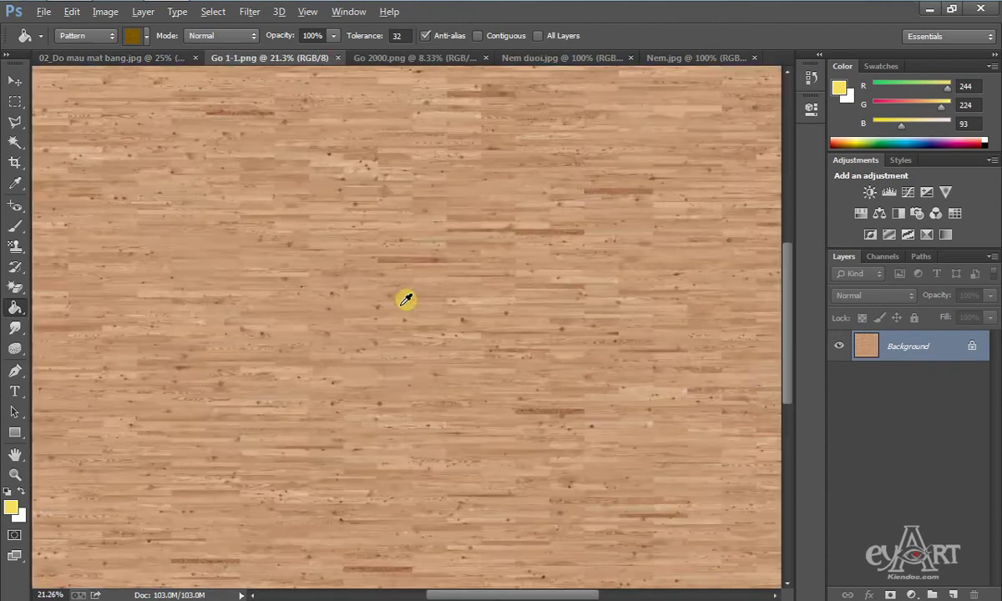
{"action": "scroll", "coordinate": [406, 299], "scroll_direction": "down", "scroll_amount": 3}
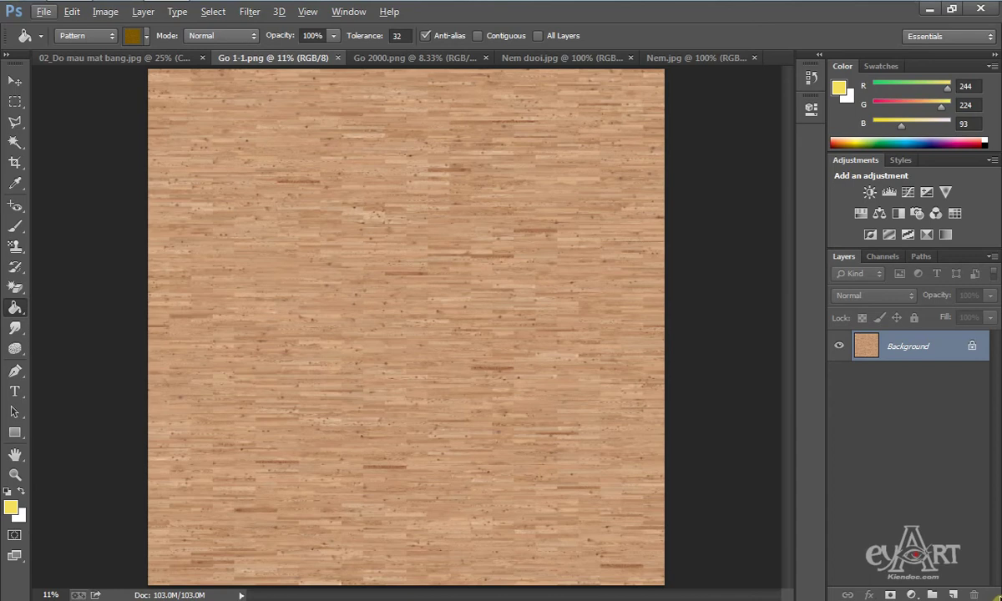
{"action": "left_click", "coordinate": [136, 34]}
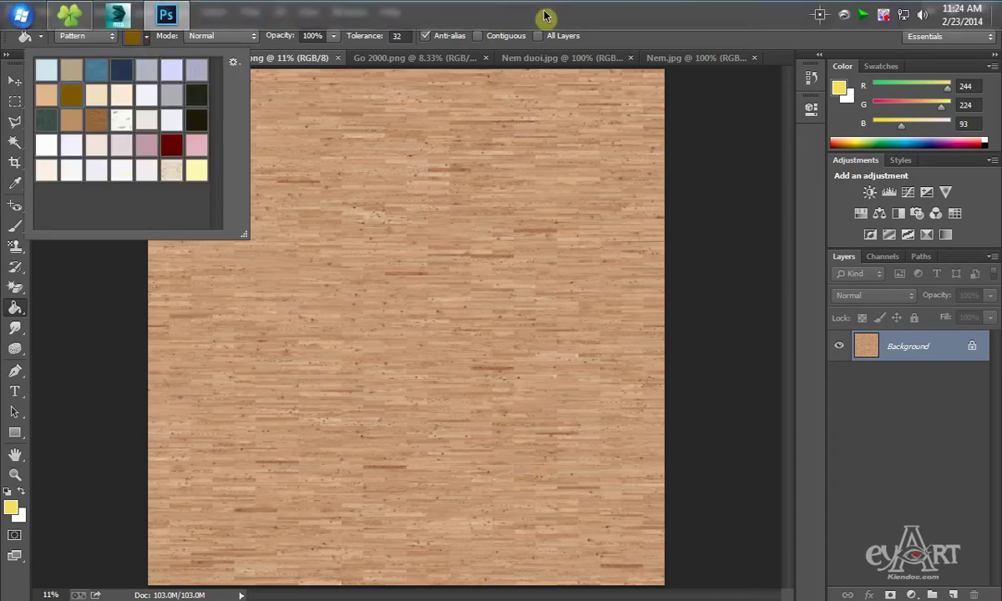
{"action": "left_click", "coordinate": [264, 66]}
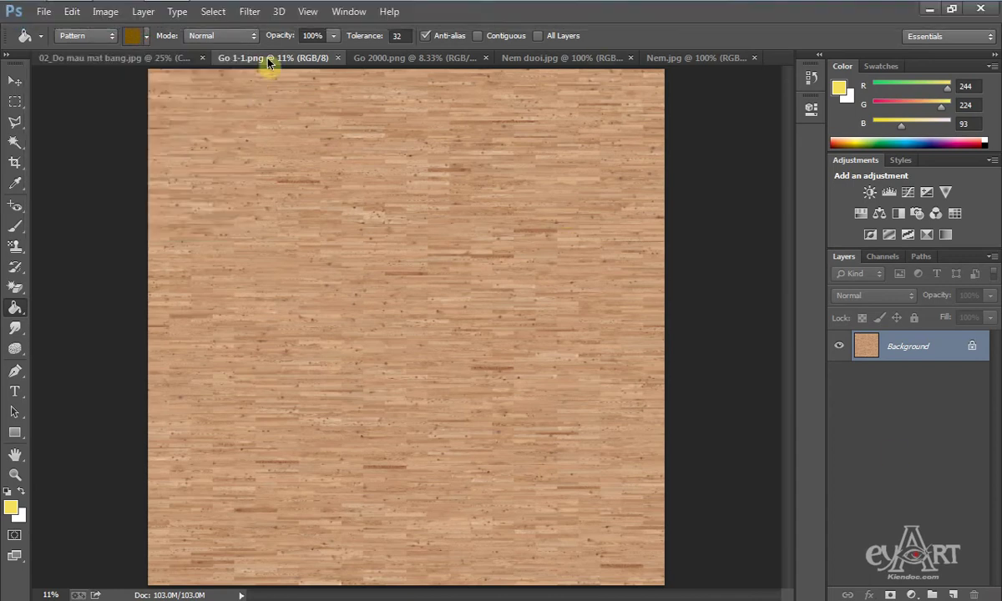
{"action": "left_click", "coordinate": [70, 11]}
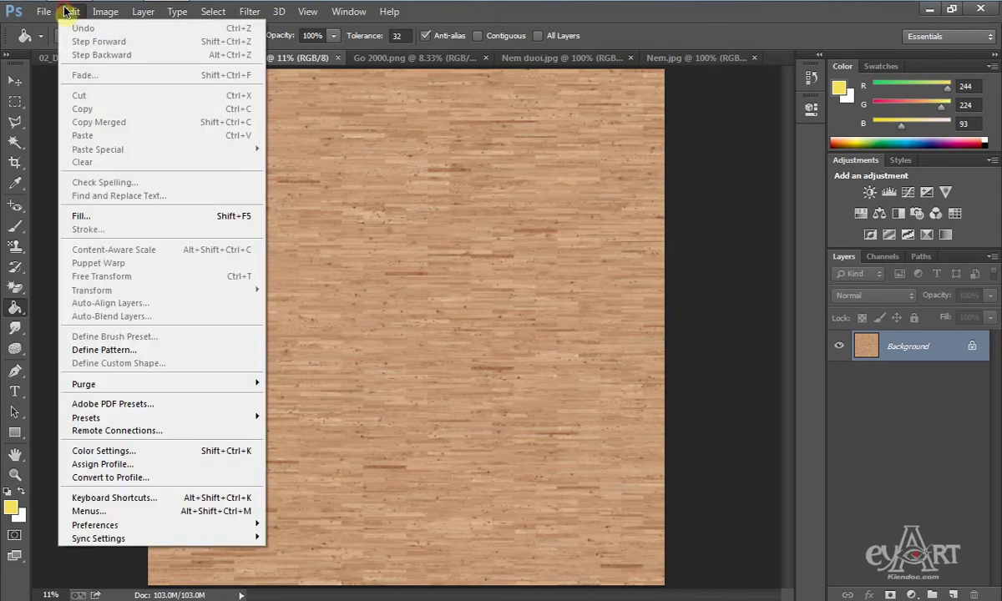
{"action": "left_click", "coordinate": [104, 350]}
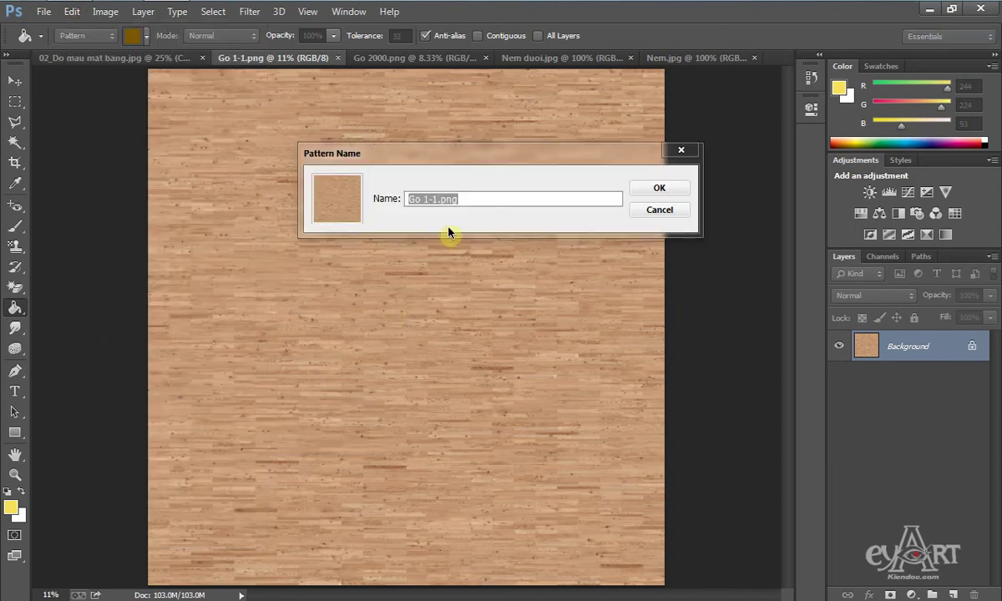
{"action": "type", "text": "Go san"}
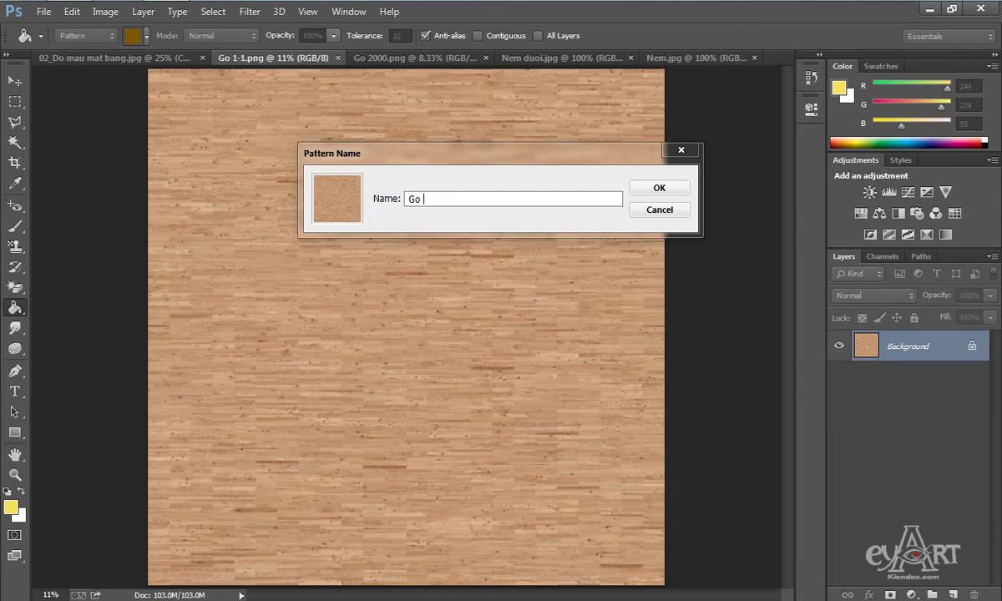
{"action": "left_click", "coordinate": [656, 191]}
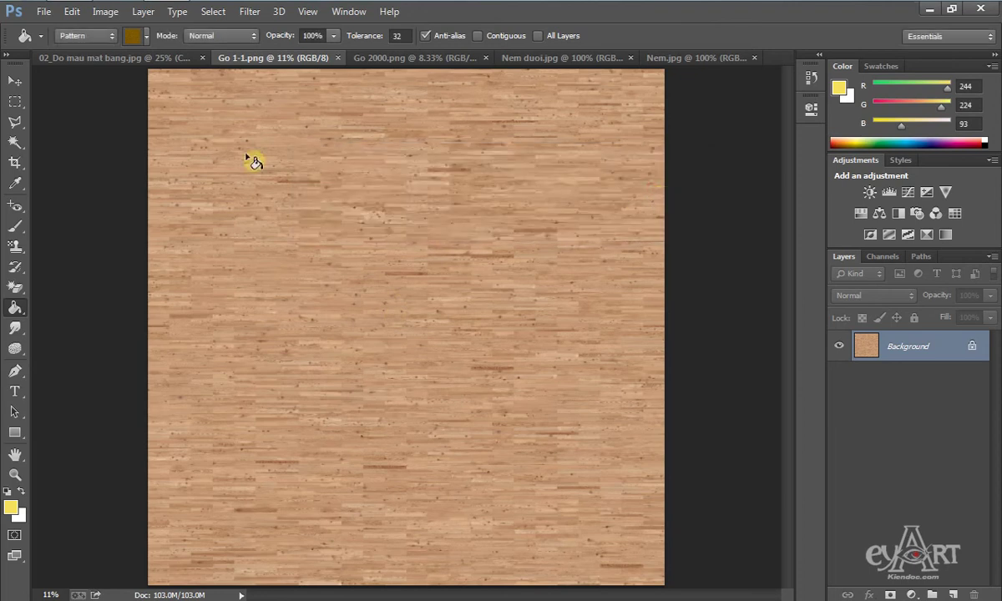
In 02_Do mau mat bang.jpg, select the room's floor together with the three door swing areas using the Magic Wand.
{"action": "left_click", "coordinate": [130, 58]}
{"action": "left_click", "coordinate": [138, 35]}
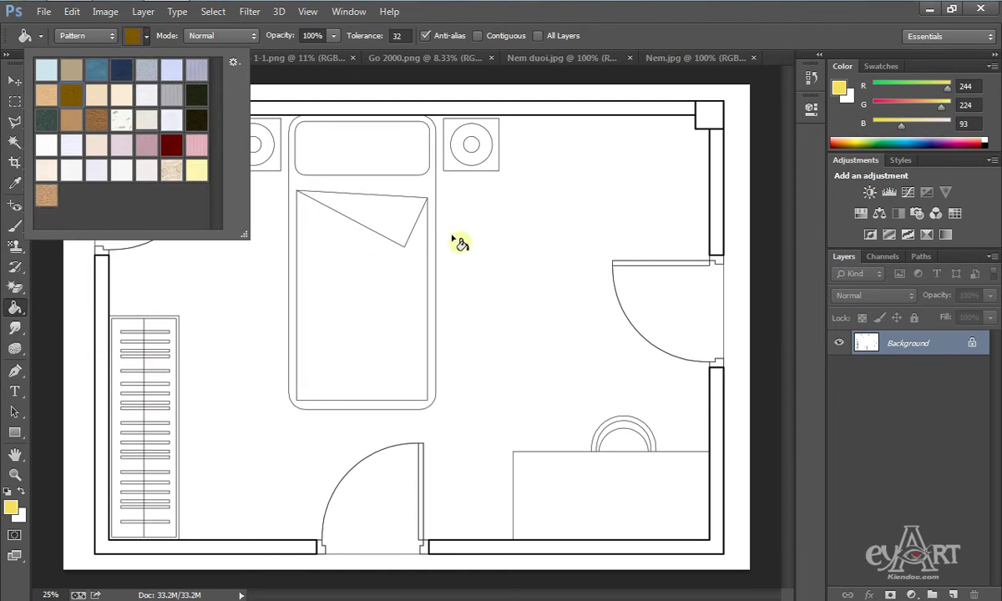
{"action": "left_click", "coordinate": [591, 28]}
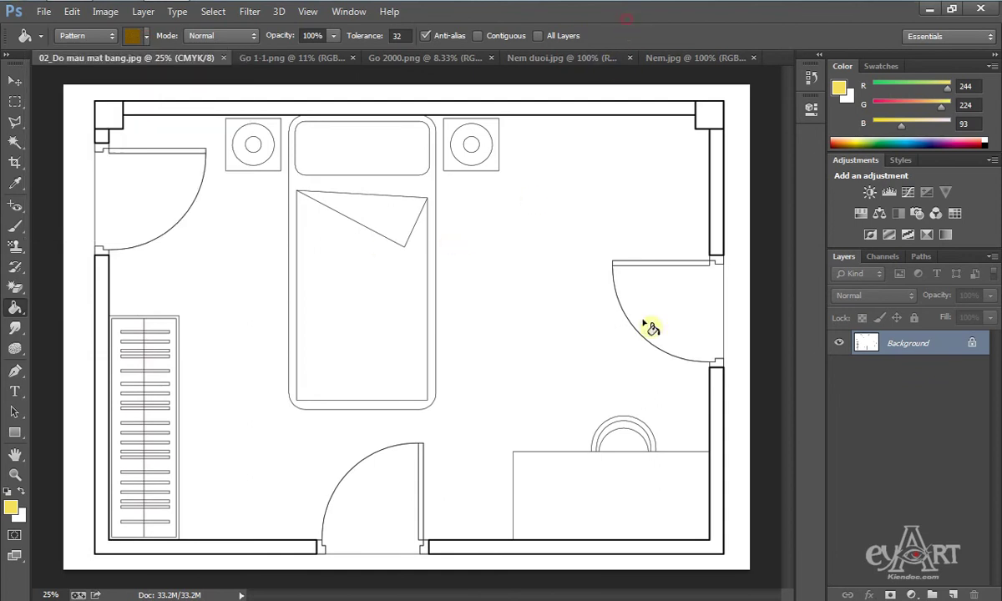
{"action": "left_click", "coordinate": [14, 142]}
{"action": "left_click", "coordinate": [560, 218]}
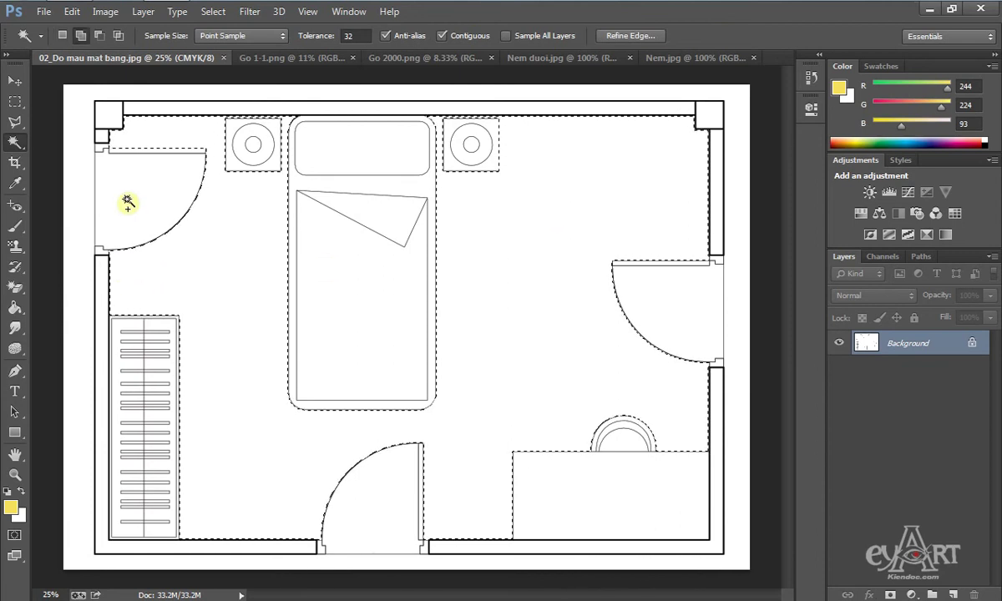
{"action": "left_click", "coordinate": [372, 484], "text": "shift"}
{"action": "left_click", "coordinate": [666, 331], "text": "shift"}
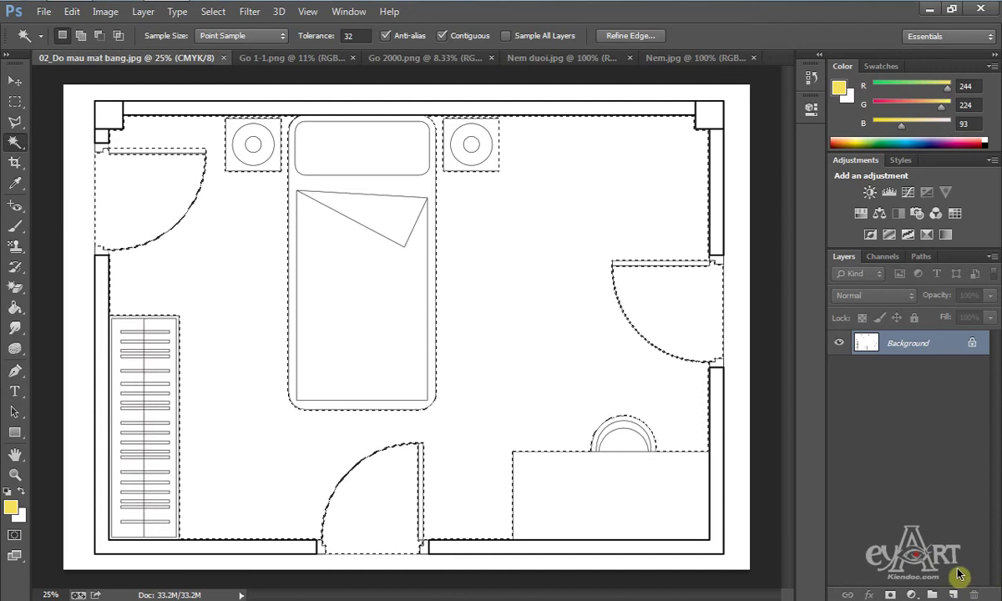
Add a new layer above the Background and choose the custom wood pattern as the Paint Bucket's fill.
{"action": "left_click", "coordinate": [953, 595]}
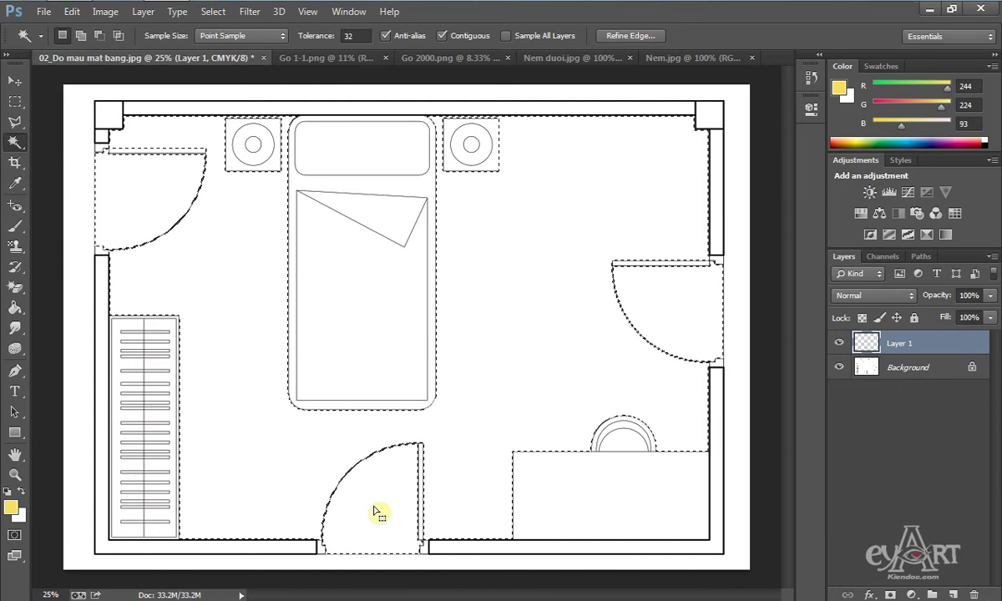
{"action": "left_click", "coordinate": [14, 307]}
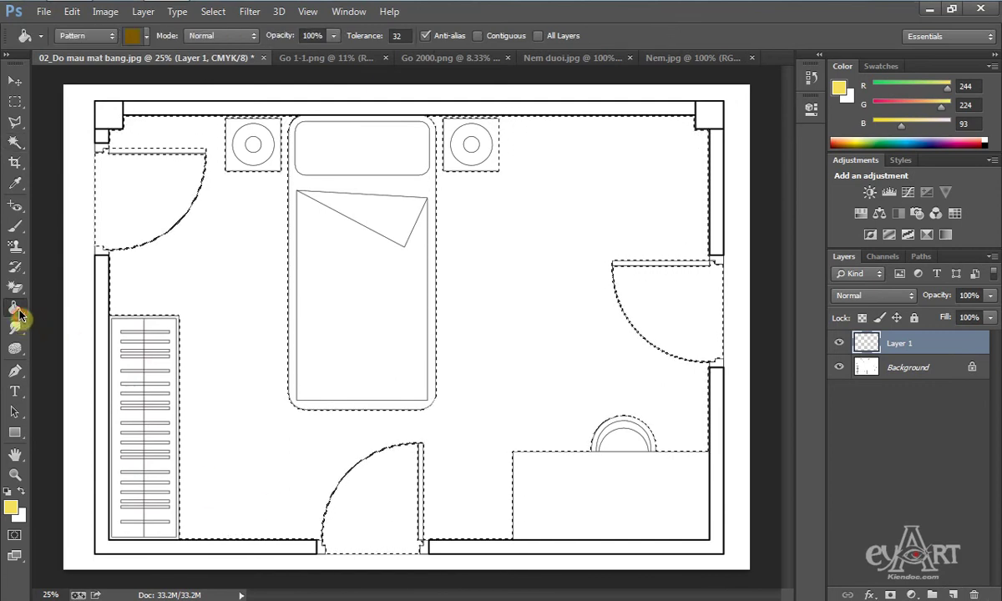
{"action": "left_click", "coordinate": [84, 35]}
{"action": "left_click", "coordinate": [73, 62]}
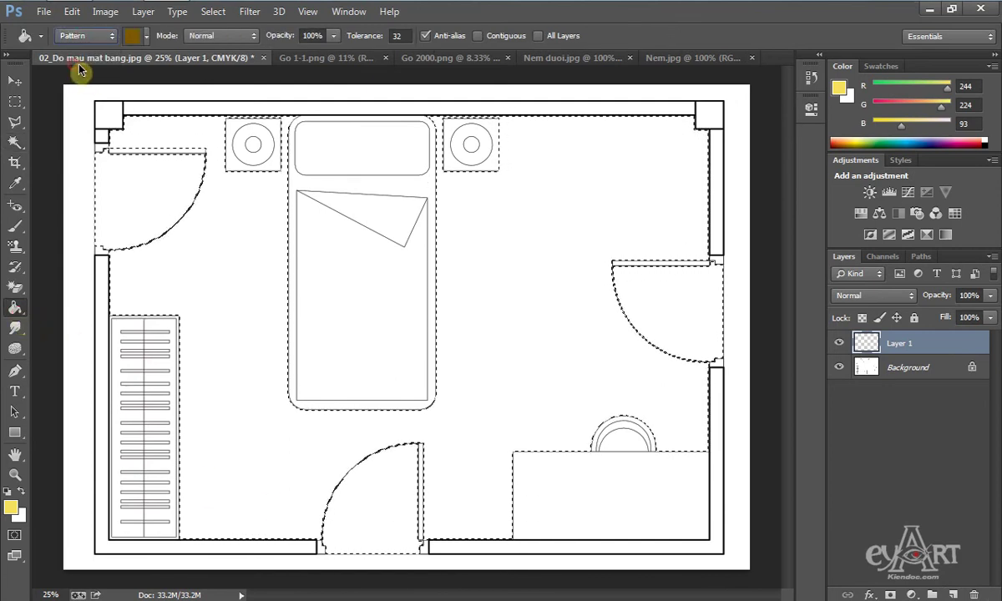
{"action": "left_click", "coordinate": [147, 37]}
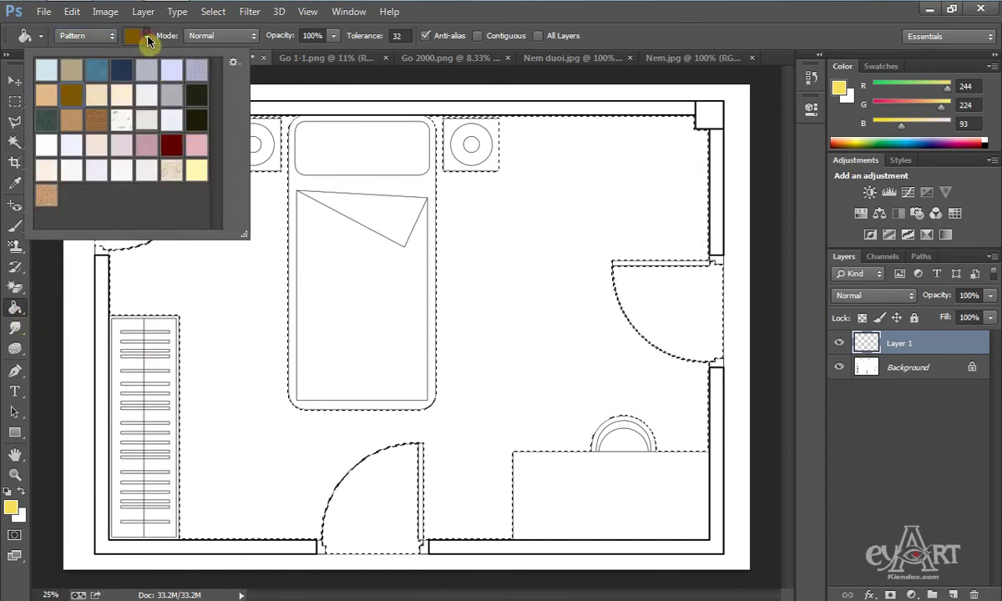
{"action": "left_click", "coordinate": [47, 199]}
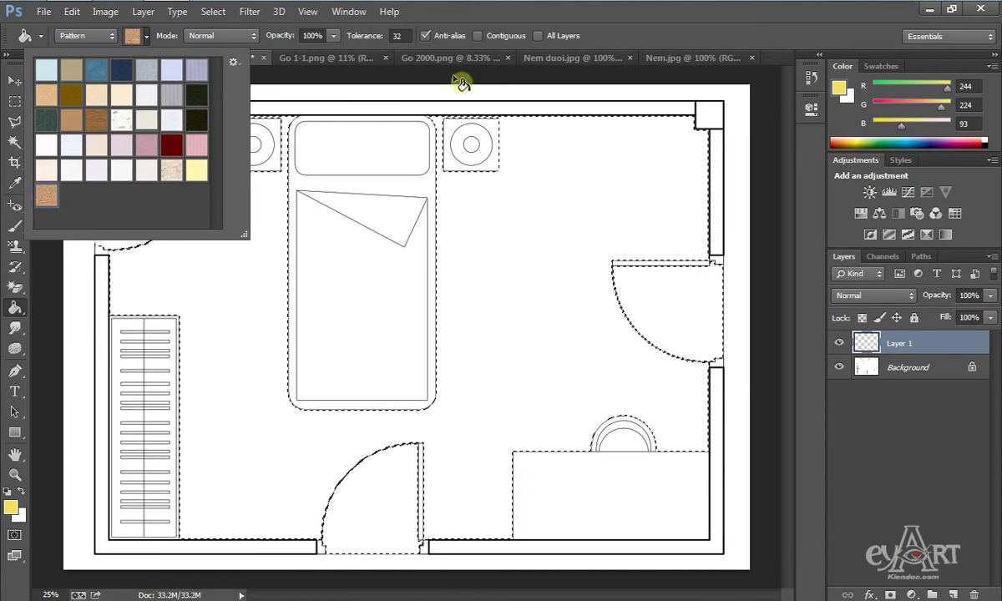
{"action": "left_click", "coordinate": [739, 36]}
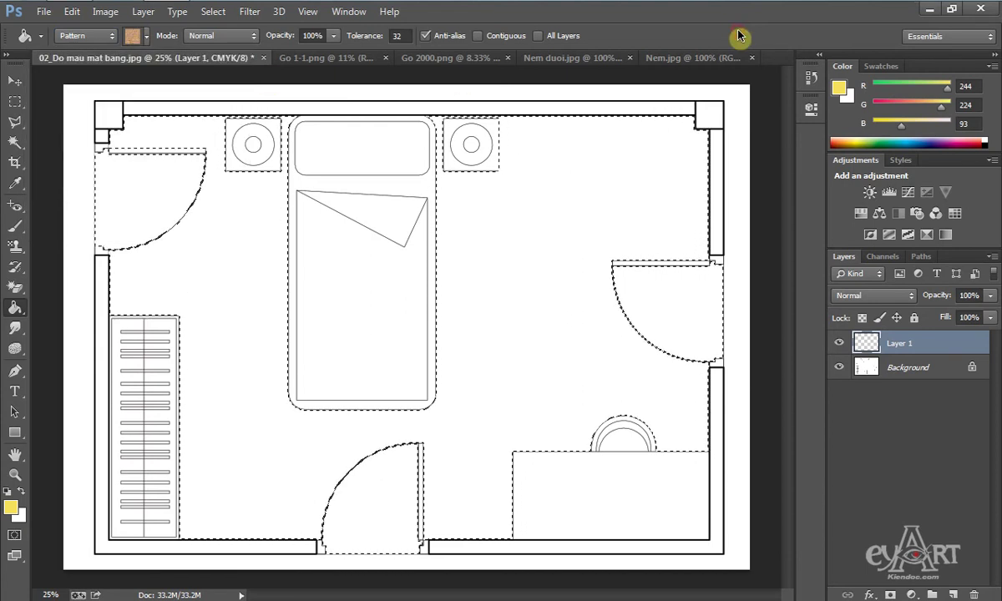
Fill the selected floor on Layer 1 with the custom wood pattern and deselect it, and close Go 1-1.png.
{"action": "left_click", "coordinate": [532, 231]}
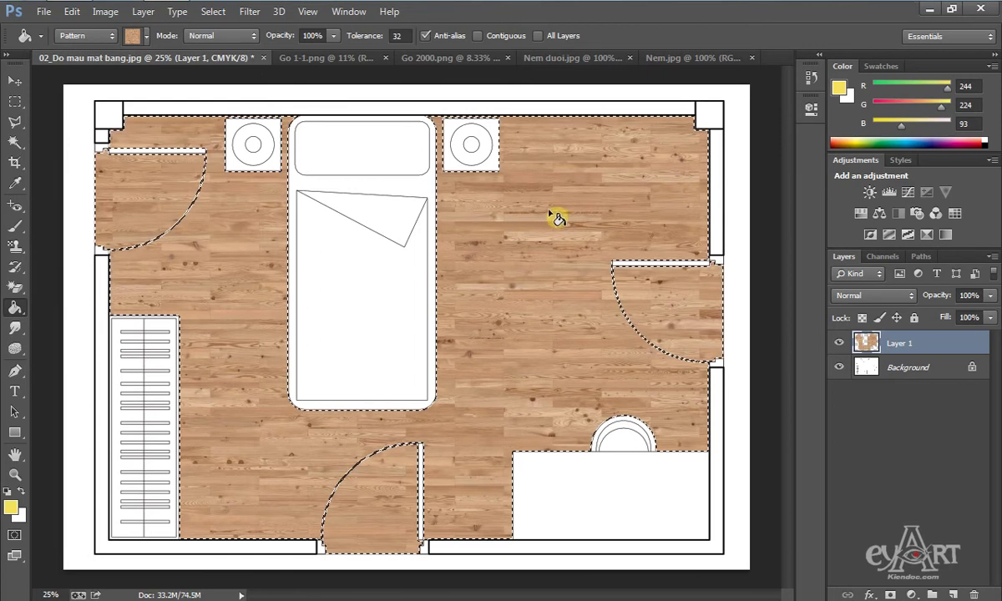
{"action": "key", "text": "ctrl+d"}
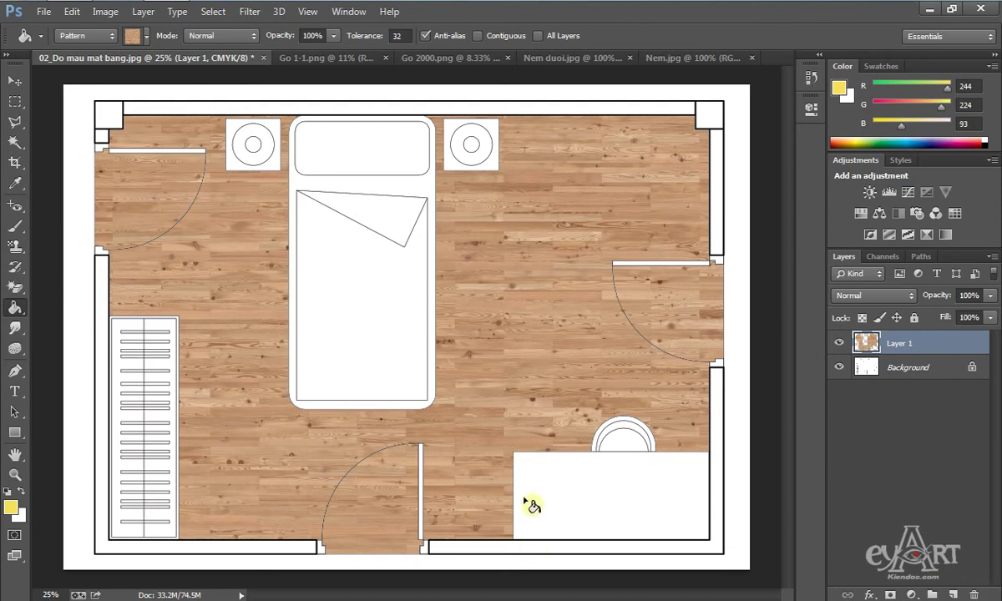
{"action": "left_click", "coordinate": [326, 57]}
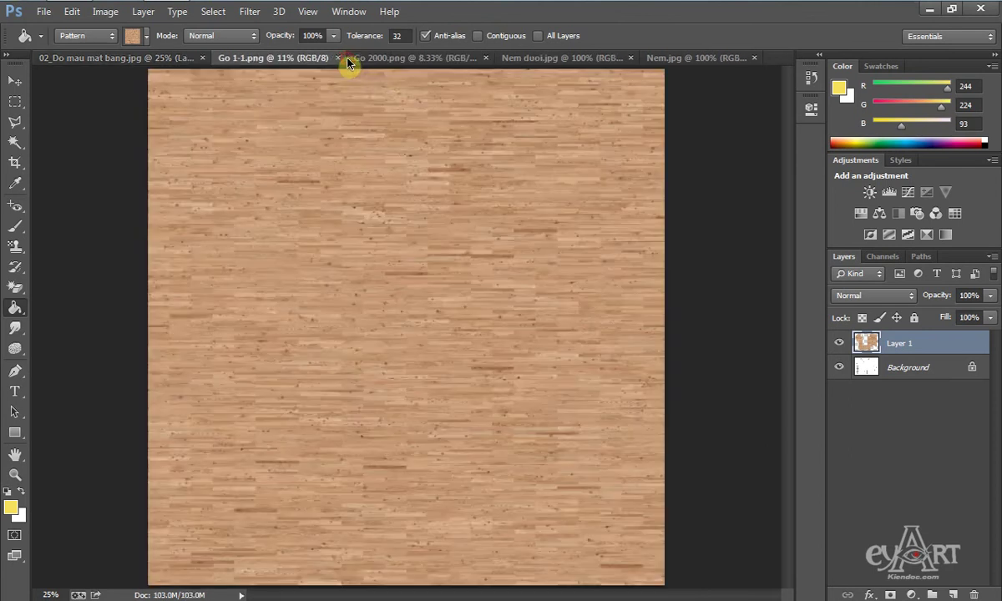
{"action": "left_click", "coordinate": [338, 58]}
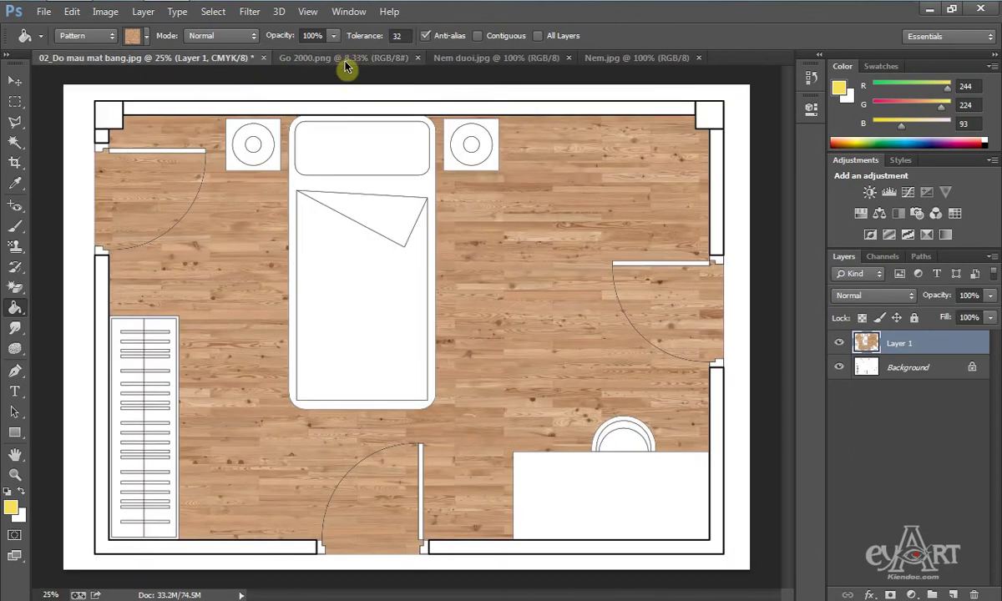
Define the wood texture in Go 2000.png as a pattern named "Go vat dung".
{"action": "left_click", "coordinate": [348, 61]}
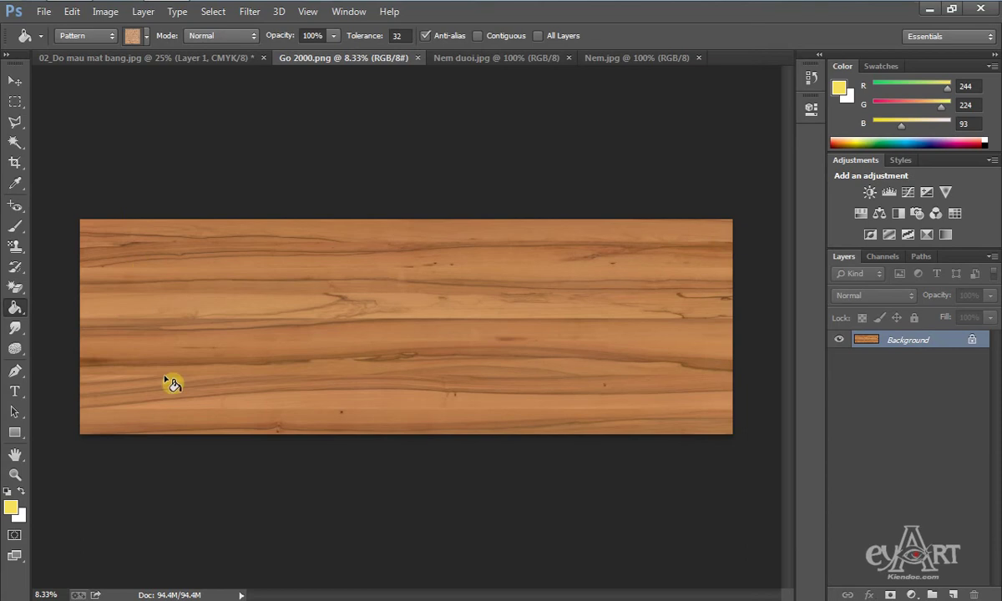
{"action": "left_click", "coordinate": [71, 12]}
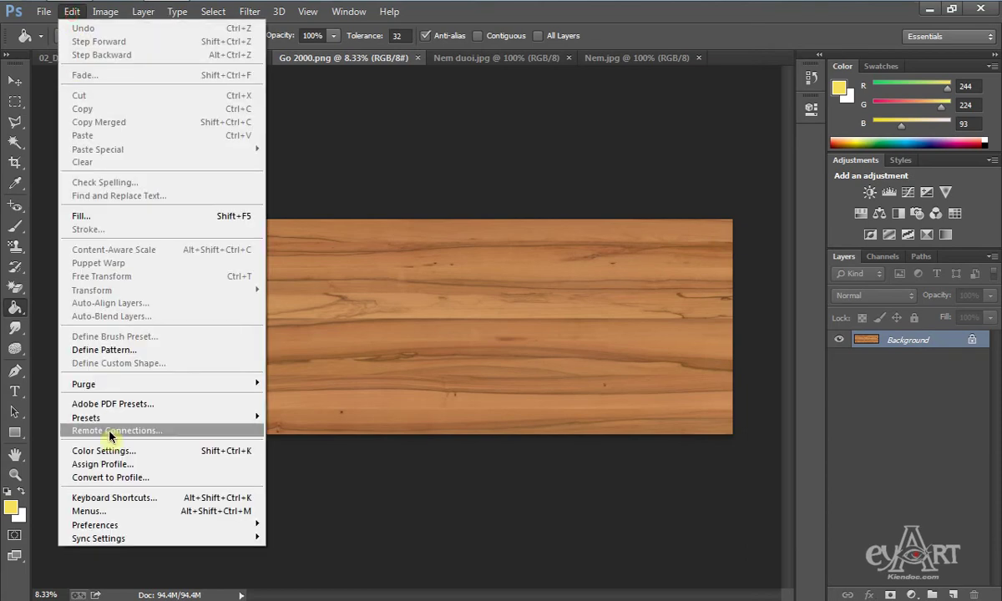
{"action": "left_click", "coordinate": [126, 350]}
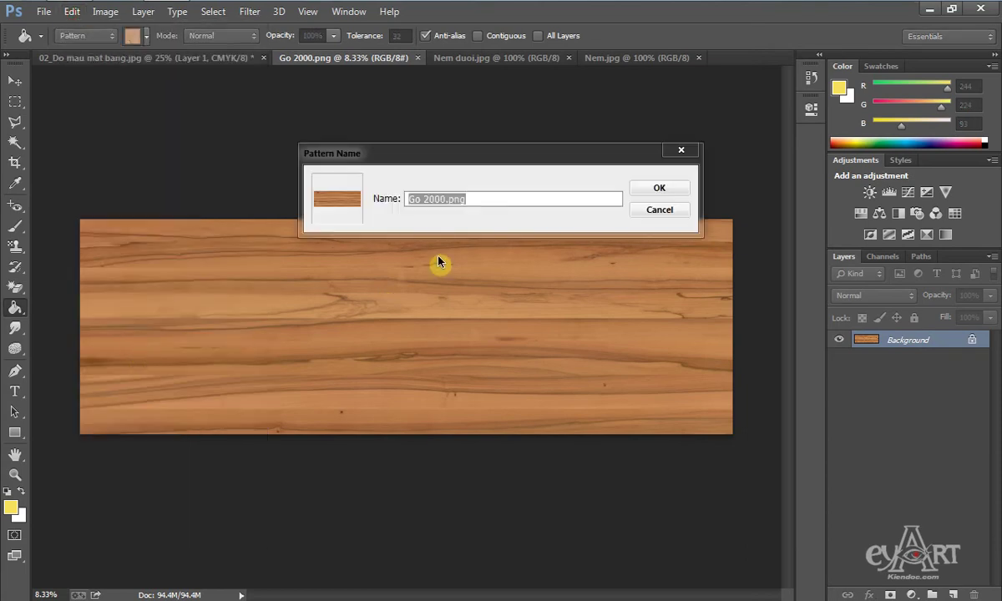
{"action": "type", "text": "Go vat dung"}
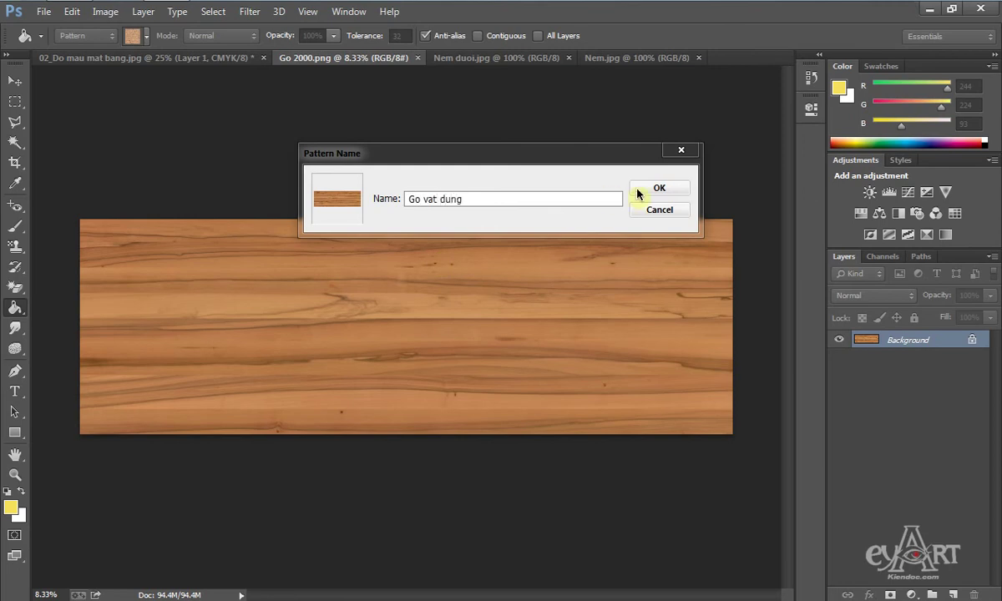
{"action": "left_click", "coordinate": [639, 193]}
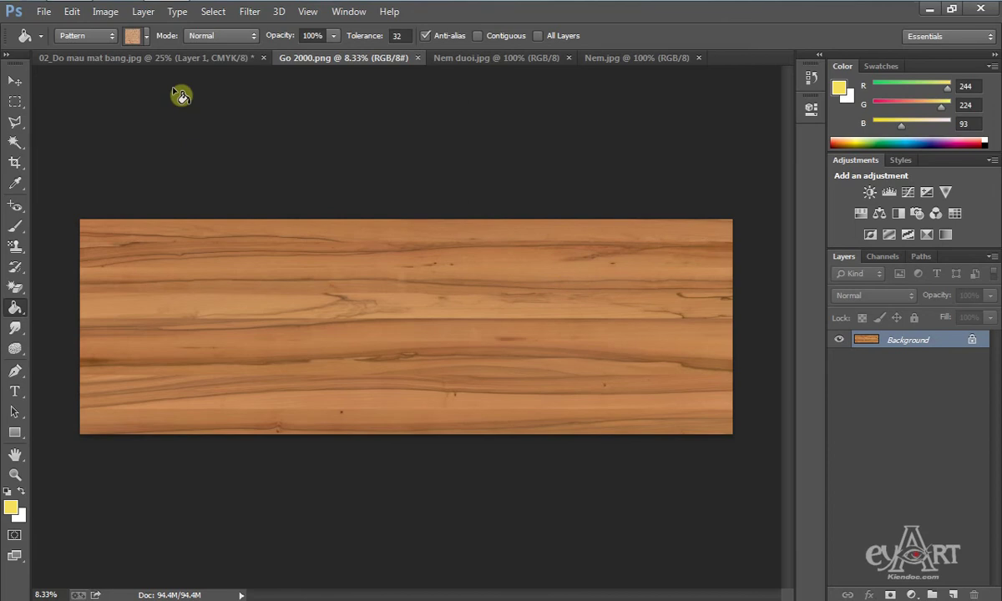
In 02_Do mau mat bang.jpg, select the desk, both nightstands and their lamp centres from the Background with the Magic Wand, and add a new layer above it.
{"action": "left_click", "coordinate": [183, 60]}
{"action": "left_click", "coordinate": [15, 142]}
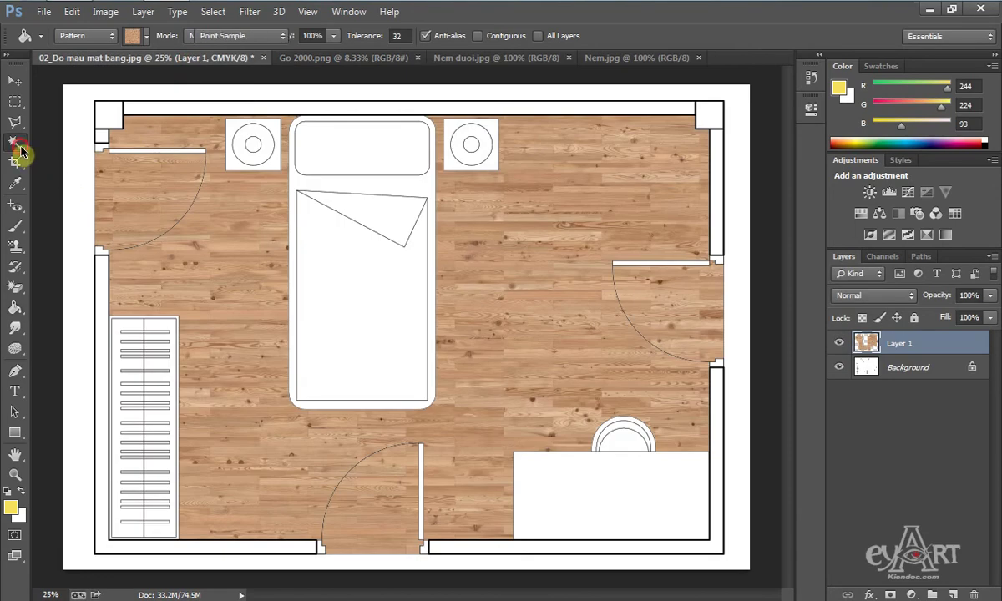
{"action": "left_click", "coordinate": [553, 472]}
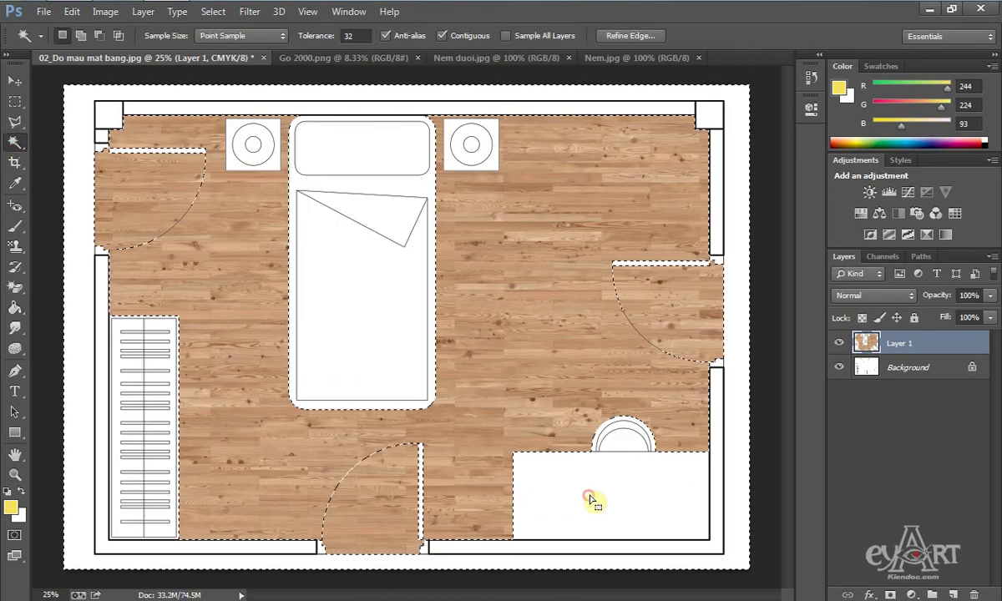
{"action": "left_click", "coordinate": [919, 370]}
{"action": "left_click", "coordinate": [596, 491]}
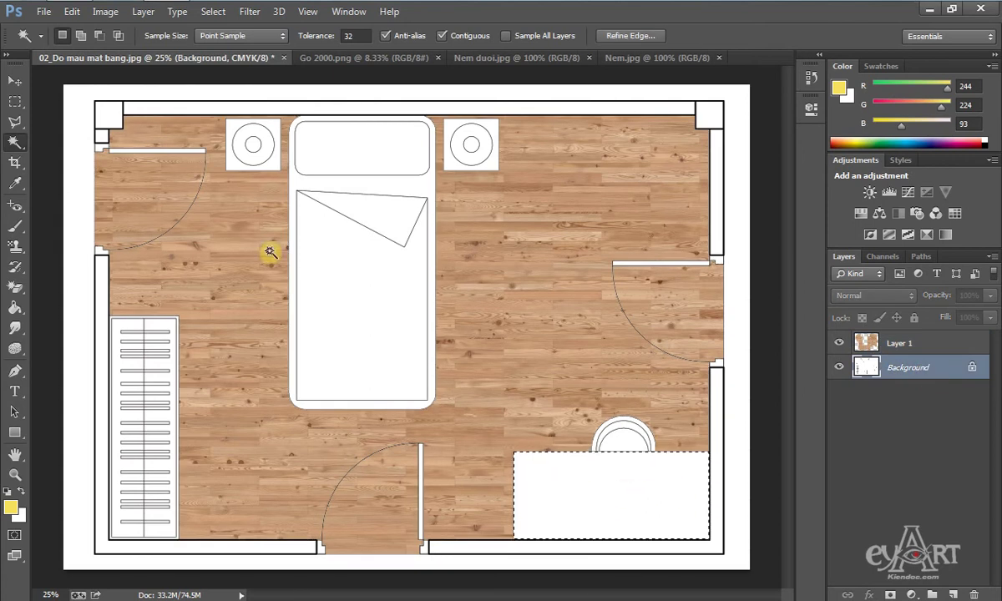
{"action": "left_click", "coordinate": [271, 164], "text": "shift"}
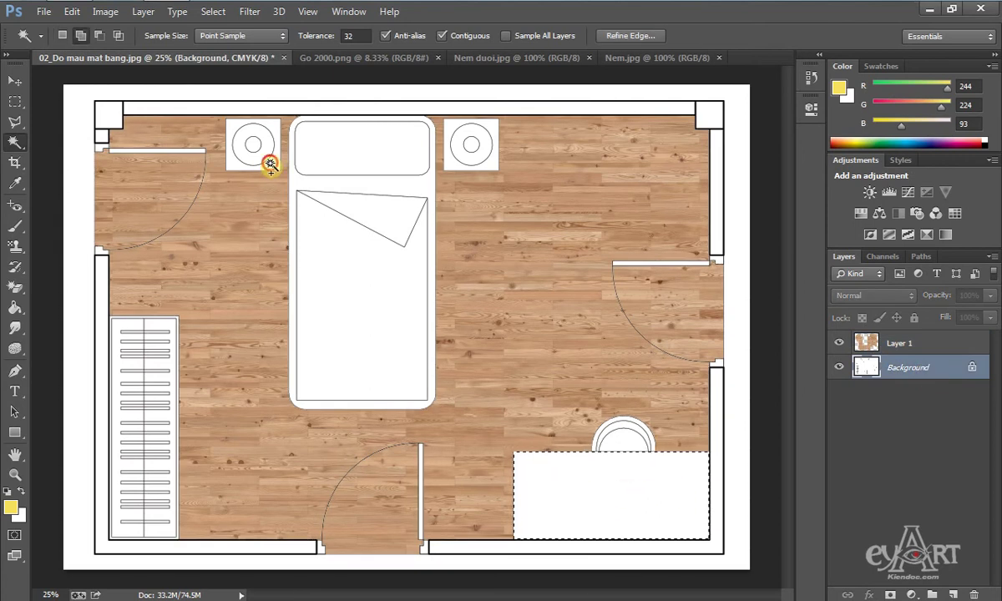
{"action": "left_click", "coordinate": [484, 167], "text": "shift"}
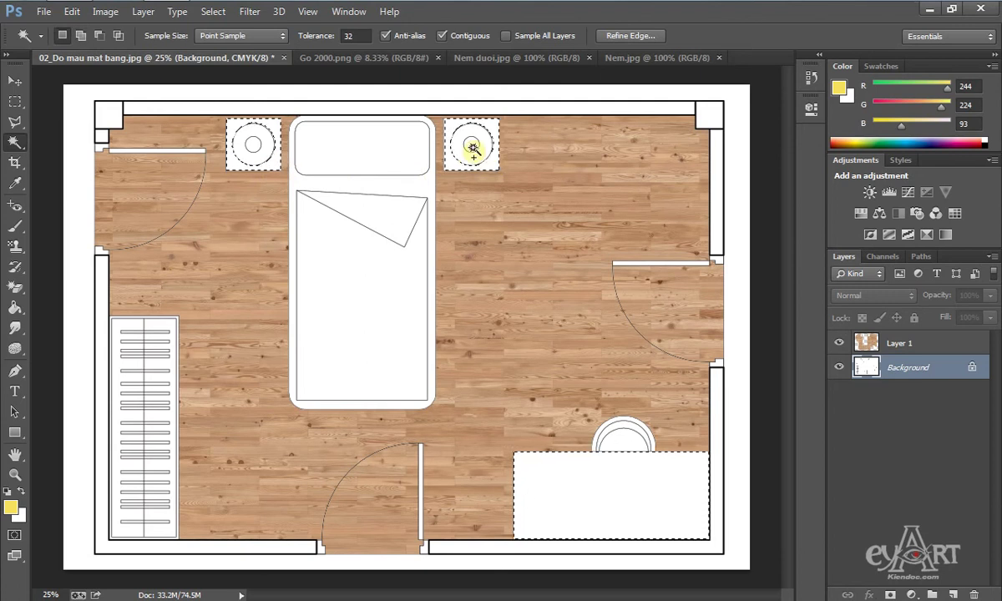
{"action": "key", "text": "shift"}
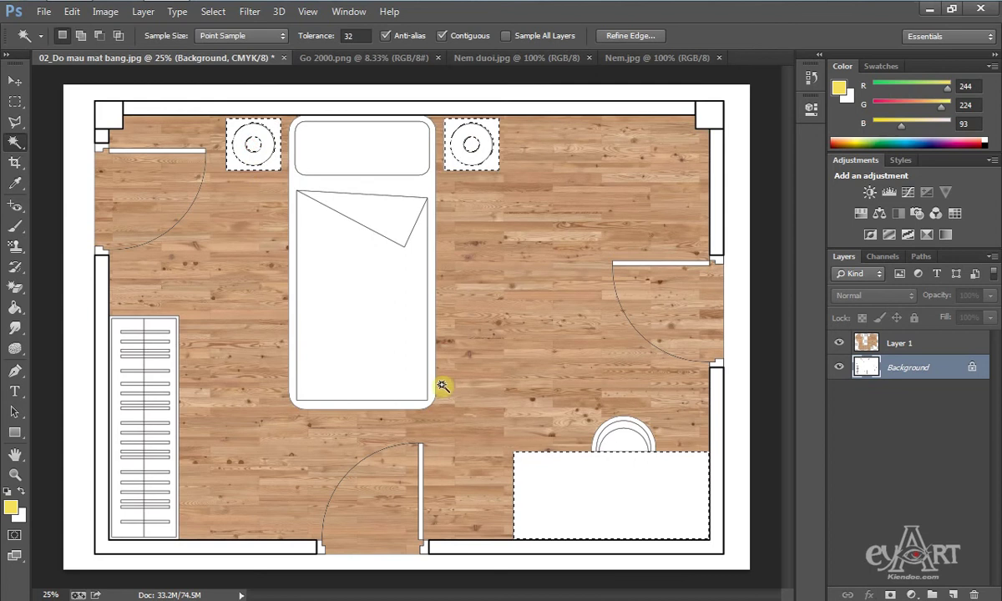
{"action": "left_click", "coordinate": [952, 595]}
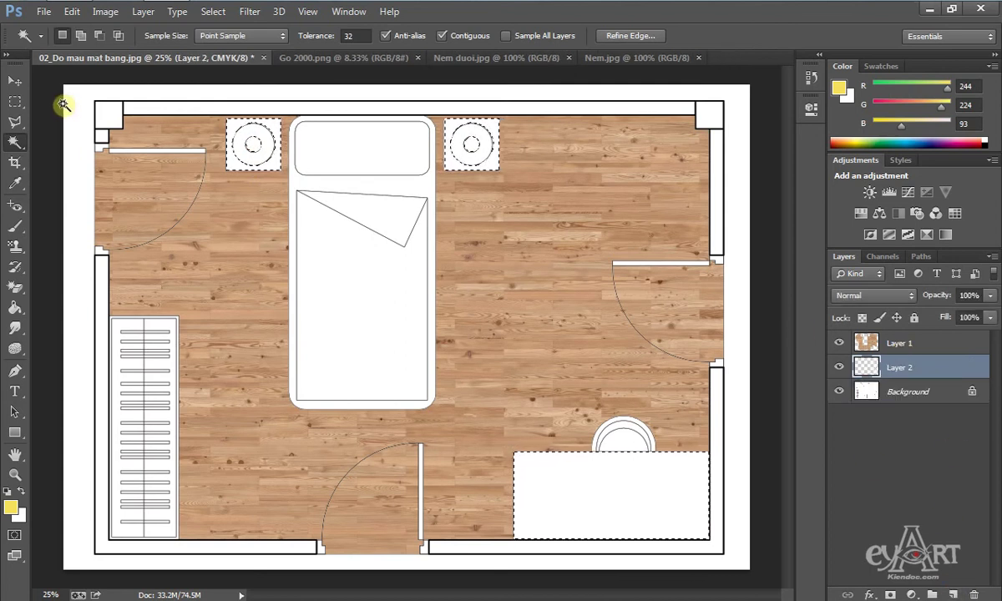
Try filling the selected furniture with the "Go vat dung" pattern using the Paint Bucket, and undo the fill.
{"action": "left_click", "coordinate": [14, 311]}
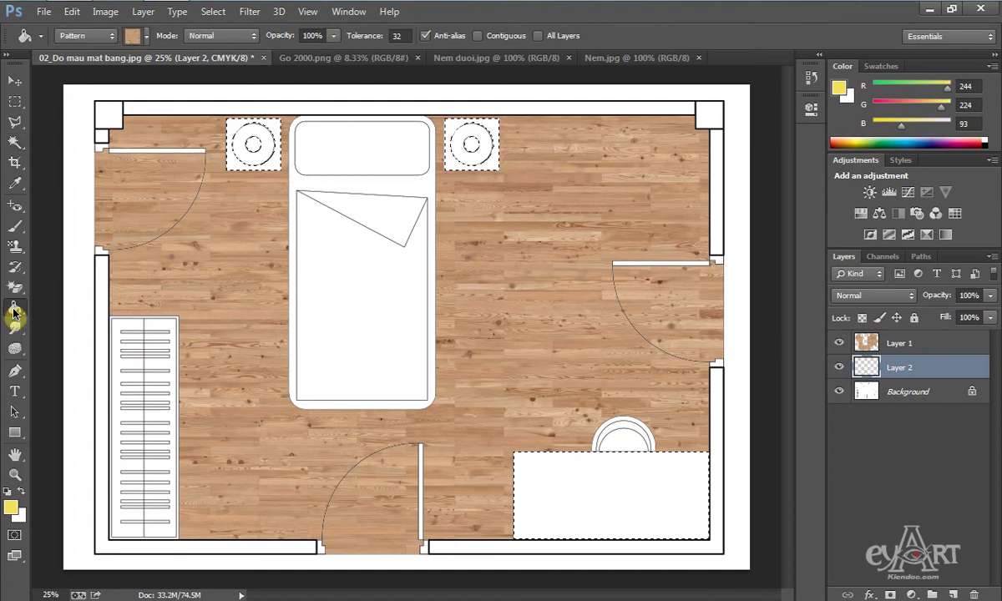
{"action": "left_click", "coordinate": [144, 37]}
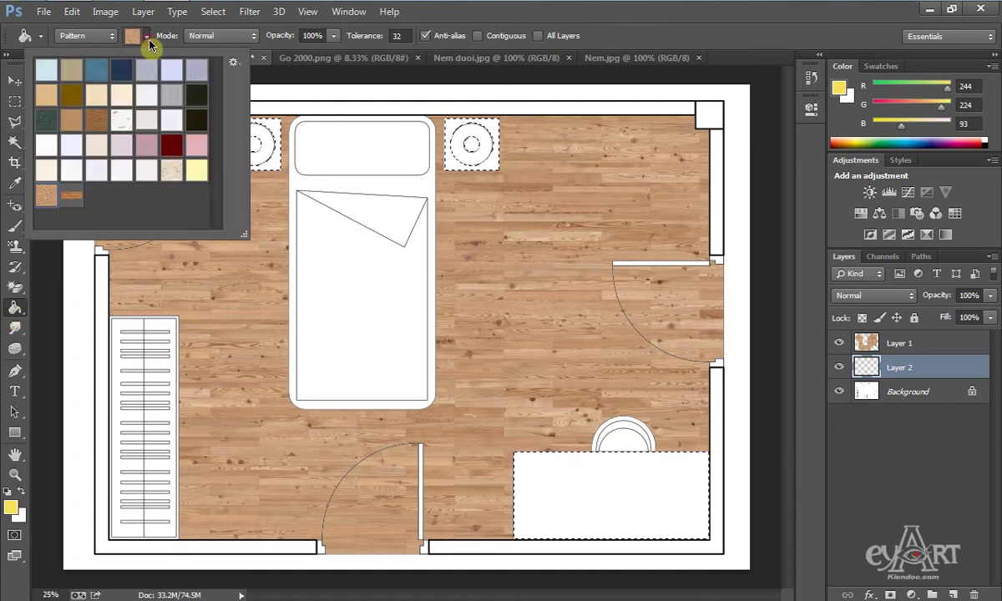
{"action": "left_click", "coordinate": [70, 199]}
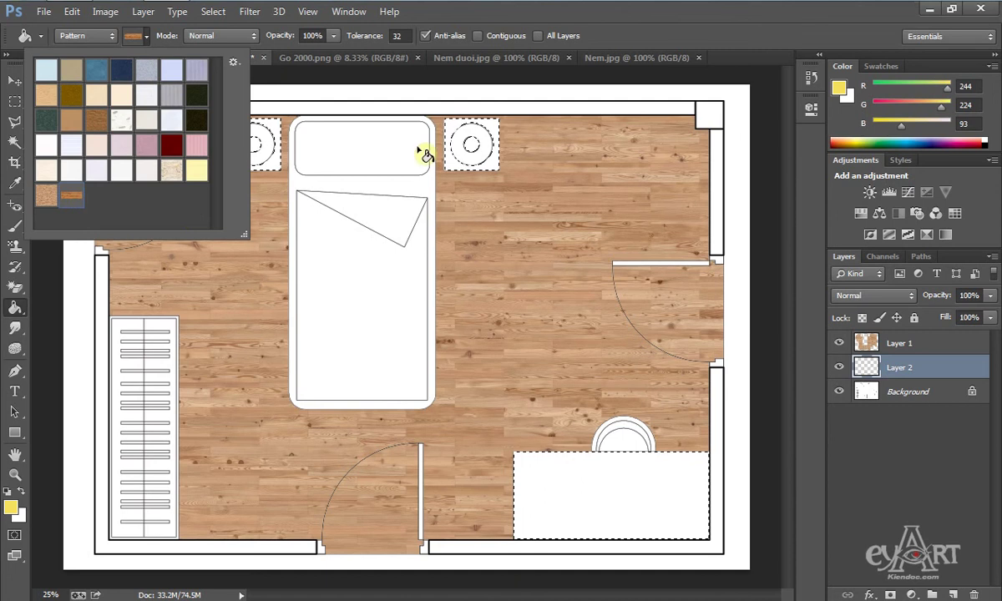
{"action": "left_click", "coordinate": [683, 46]}
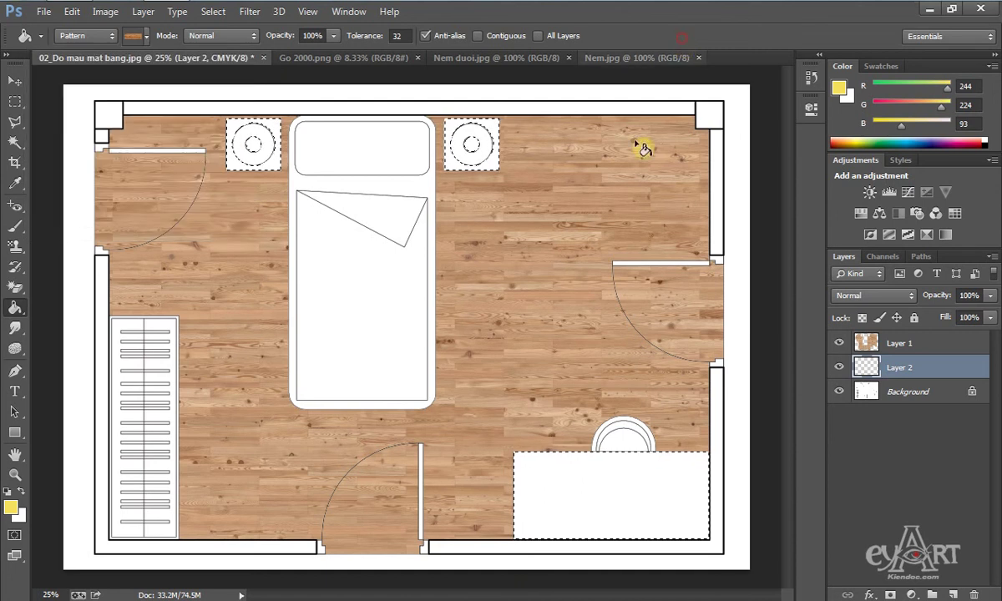
{"action": "left_click", "coordinate": [492, 166]}
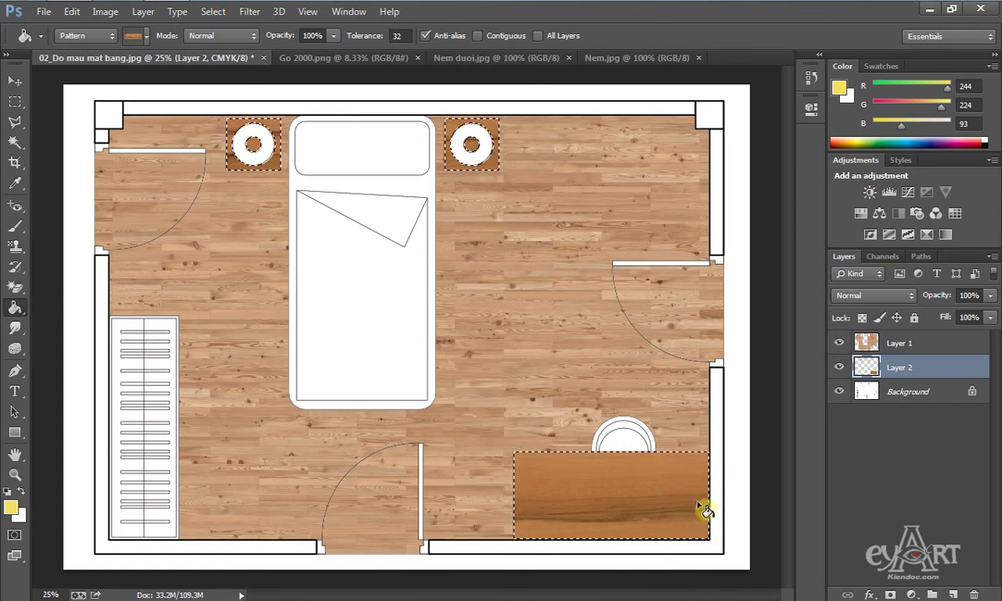
{"action": "key", "text": "ctrl+z"}
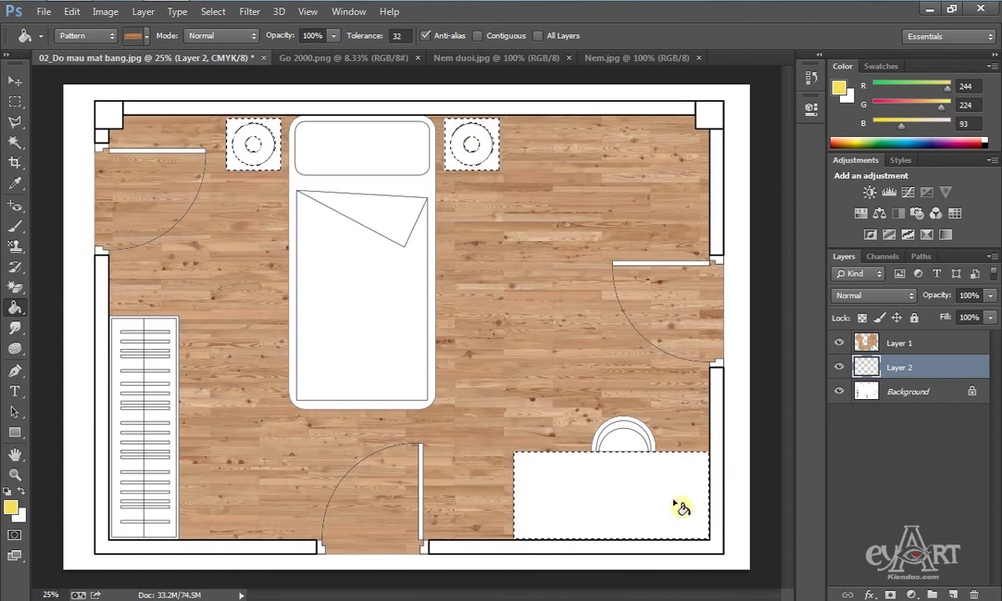
Resize the Go 2000.png wood texture to a width of 2000 pixels, keeping its proportions.
{"action": "left_click", "coordinate": [351, 58]}
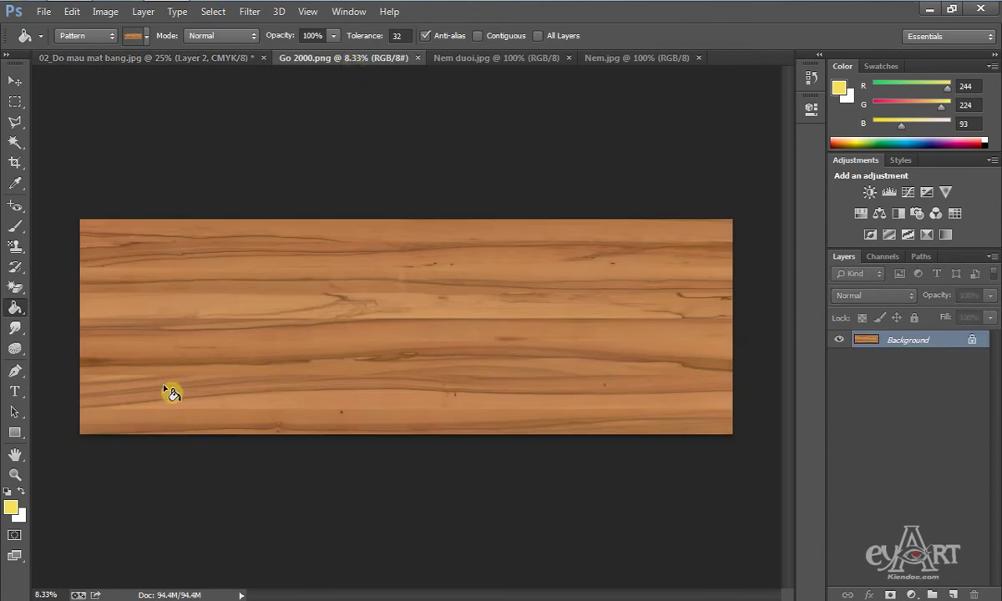
{"action": "left_click", "coordinate": [101, 13]}
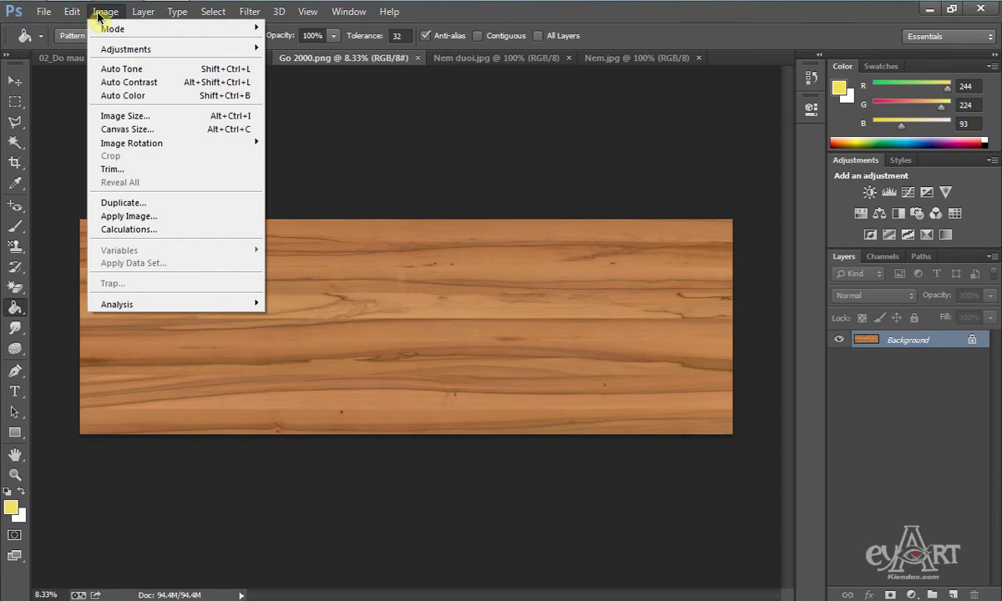
{"action": "left_click", "coordinate": [134, 116]}
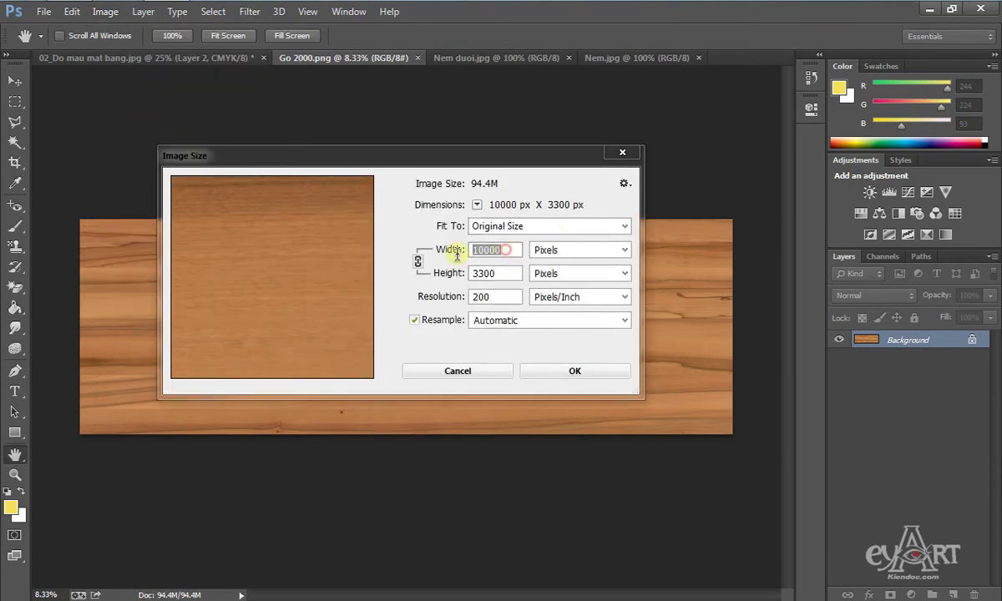
{"action": "type", "text": "2"}
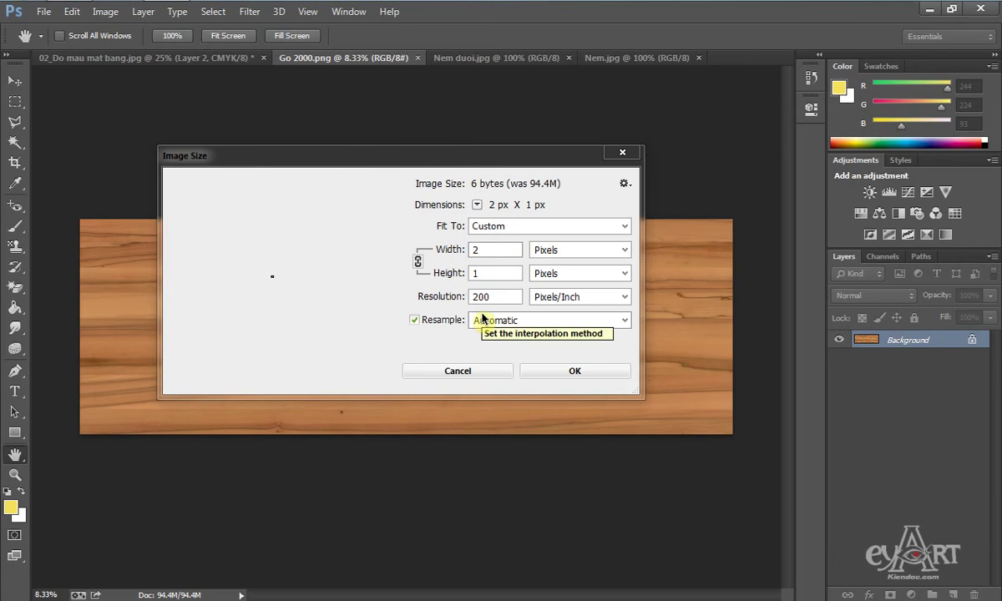
{"action": "type", "text": "000"}
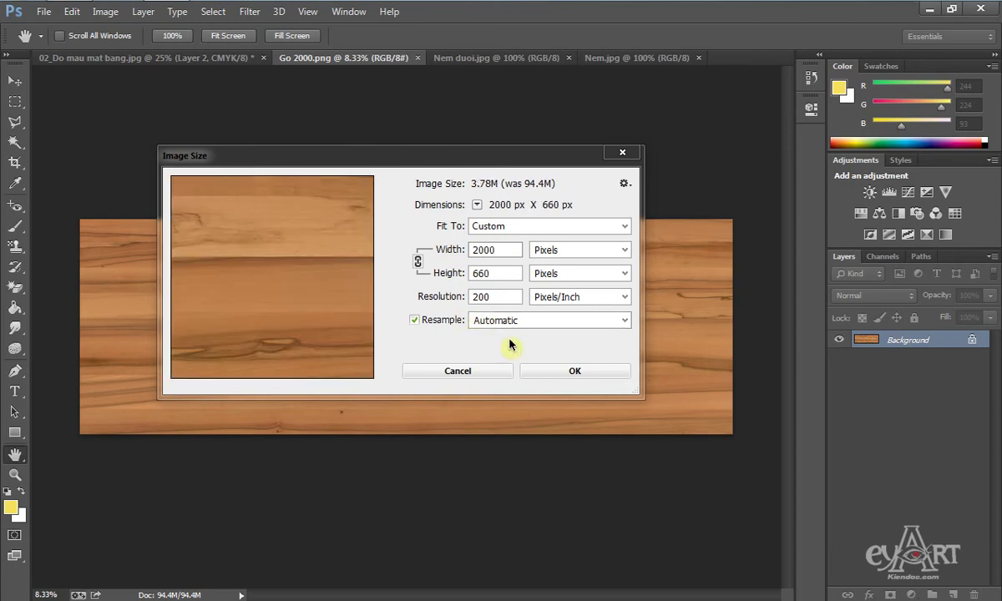
{"action": "left_click", "coordinate": [574, 371]}
{"action": "key", "text": "g"}
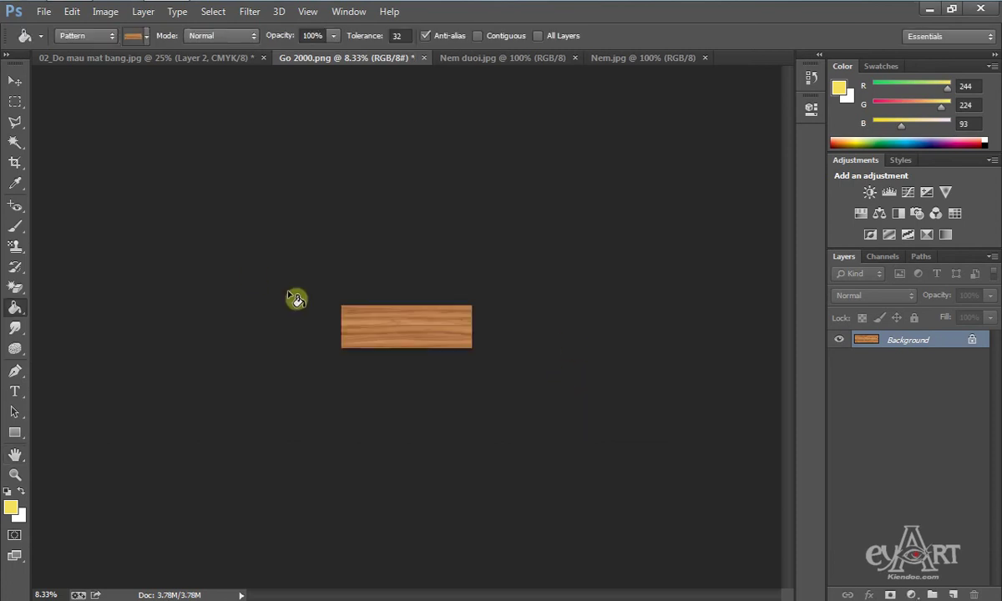
Define the resized wood texture as a pattern named "Go".
{"action": "left_click", "coordinate": [72, 11]}
{"action": "left_click", "coordinate": [116, 347]}
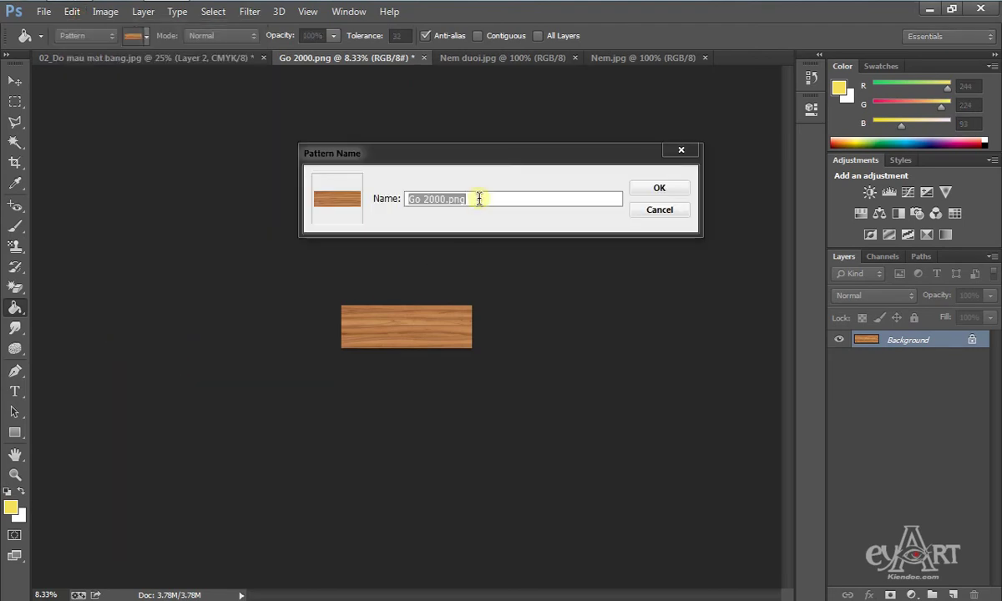
{"action": "type", "text": "Go"}
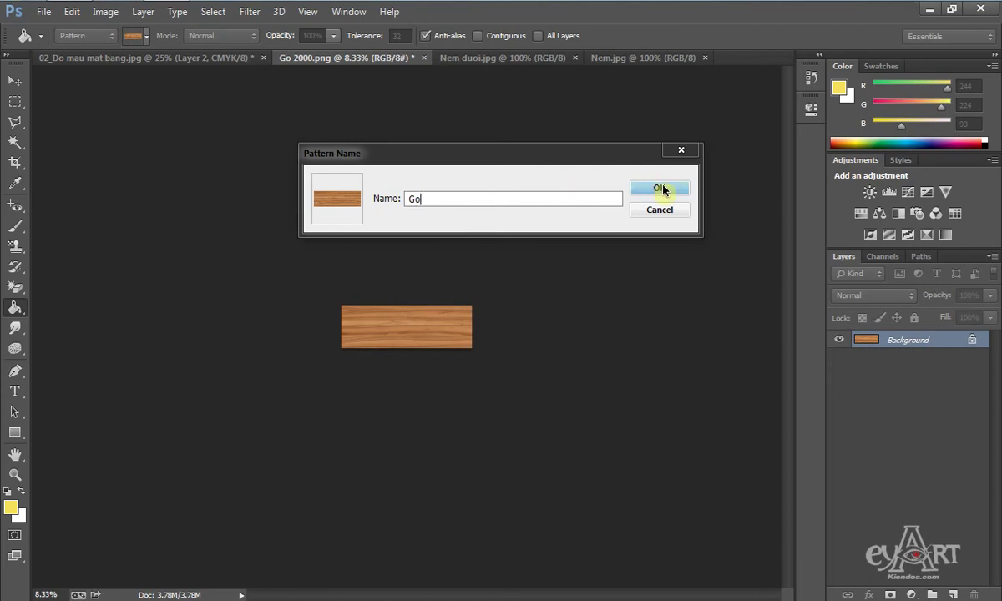
{"action": "left_click", "coordinate": [648, 190]}
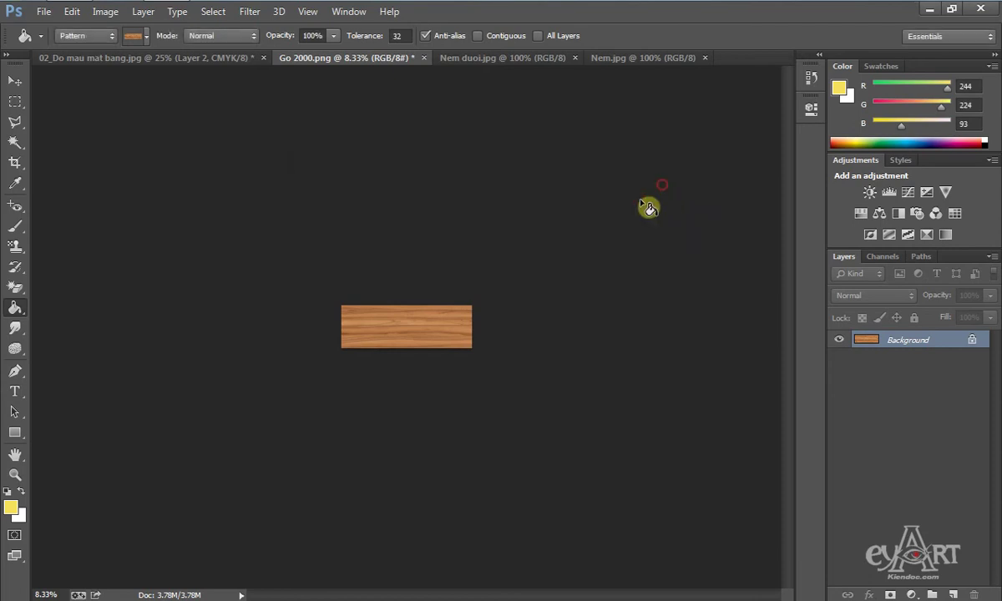
Return to 02_Do mau mat bang.jpg and choose the "Go" wood pattern as the Paint Bucket's fill.
{"action": "left_click", "coordinate": [189, 60]}
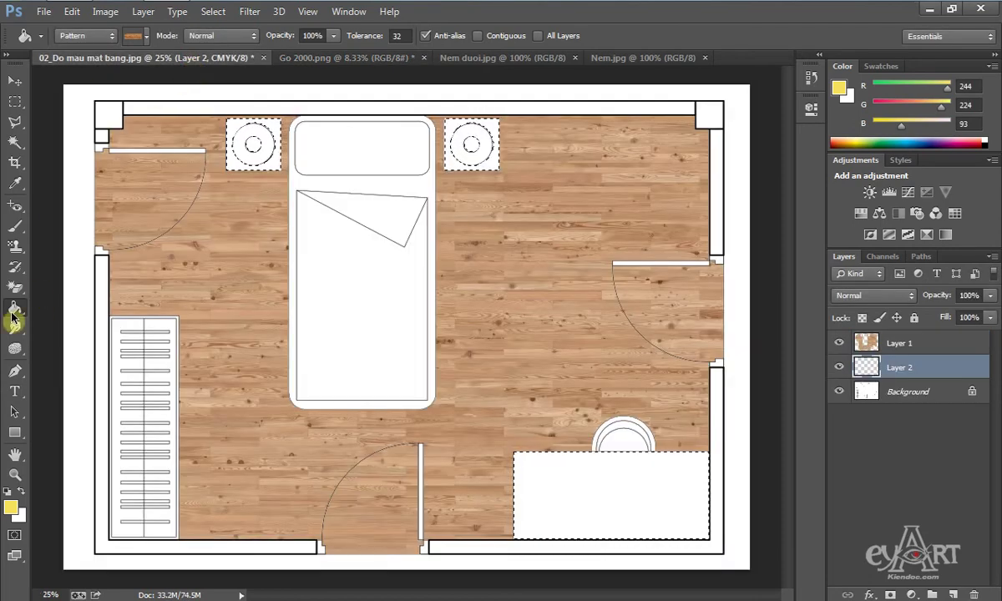
{"action": "left_click", "coordinate": [147, 40]}
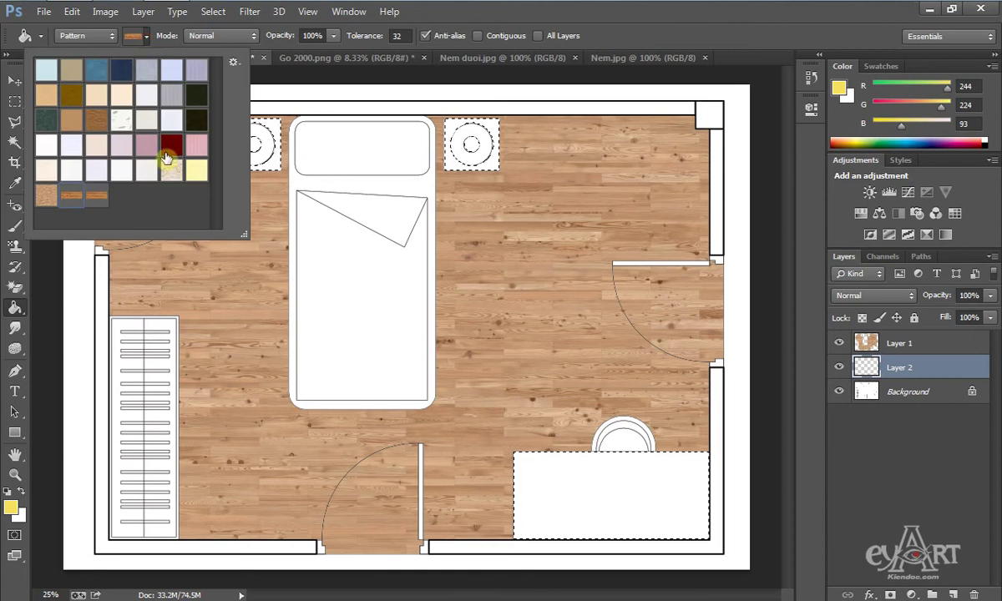
{"action": "left_click", "coordinate": [97, 196]}
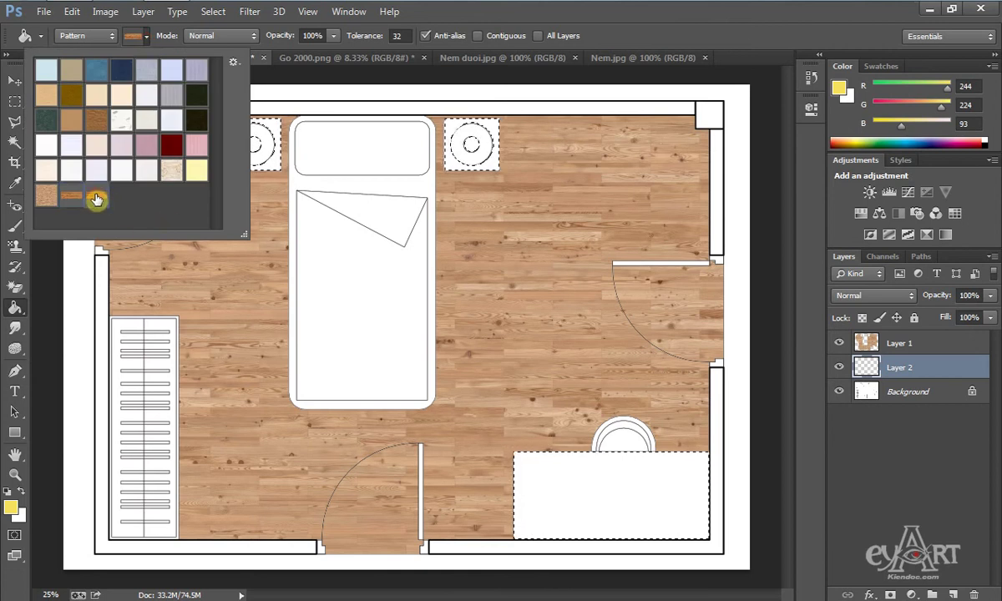
{"action": "left_click", "coordinate": [657, 30]}
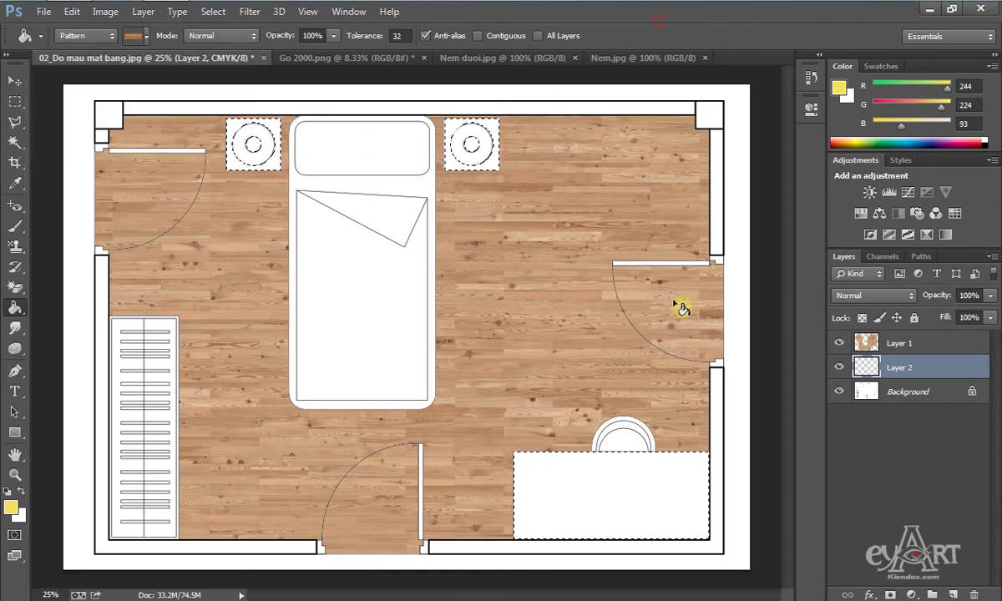
Fill the selected desk and bedside tables on Layer 2 with the "Go" wood pattern and clear the selection.
{"action": "left_click", "coordinate": [612, 504]}
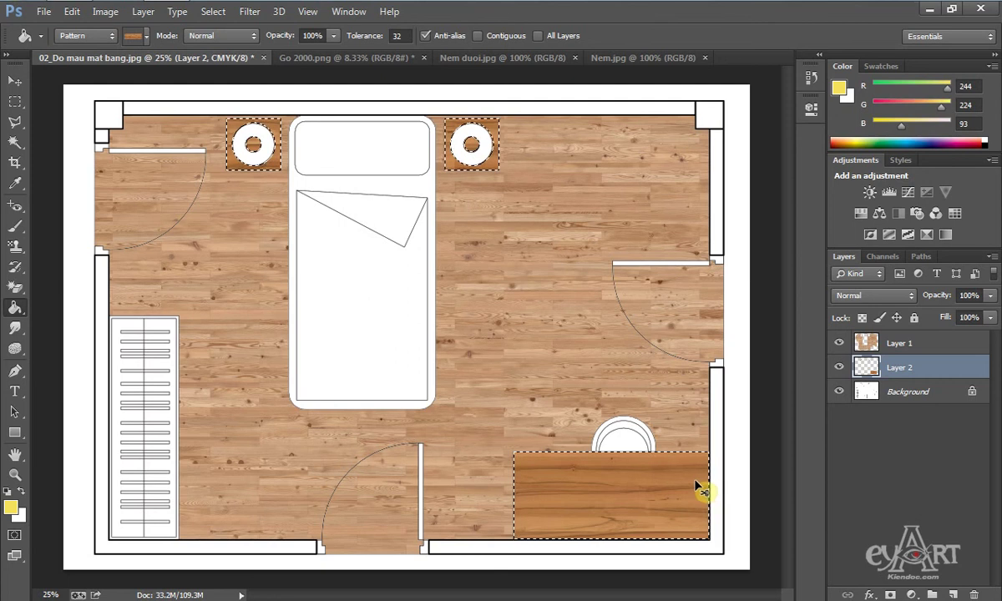
{"action": "key", "text": "ctrl+d"}
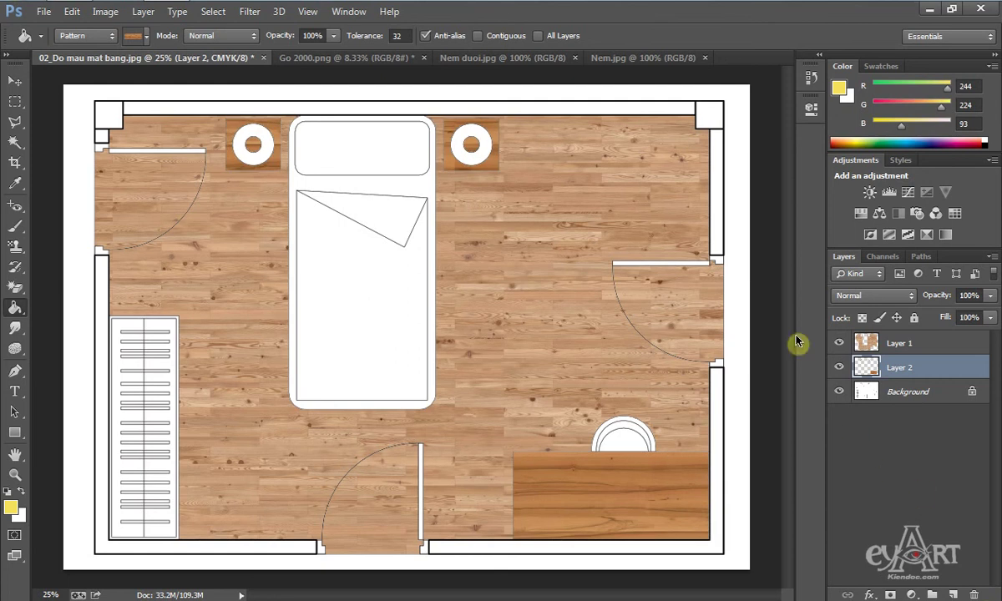
On the Background layer, select the right-hand door's leaf and both of its frame pieces with the Magic Wand.
{"action": "left_click", "coordinate": [906, 395]}
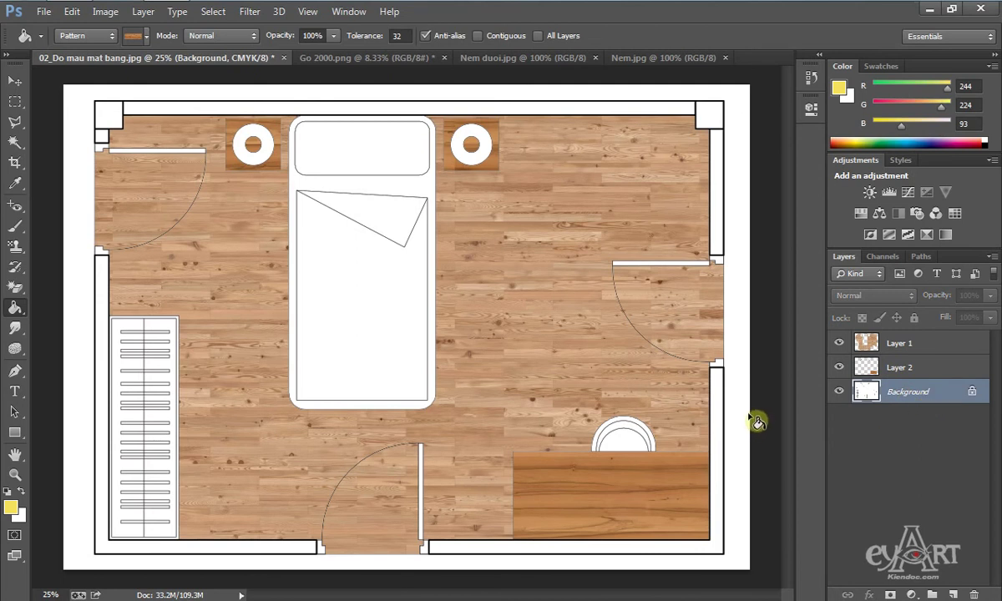
{"action": "left_click", "coordinate": [16, 142]}
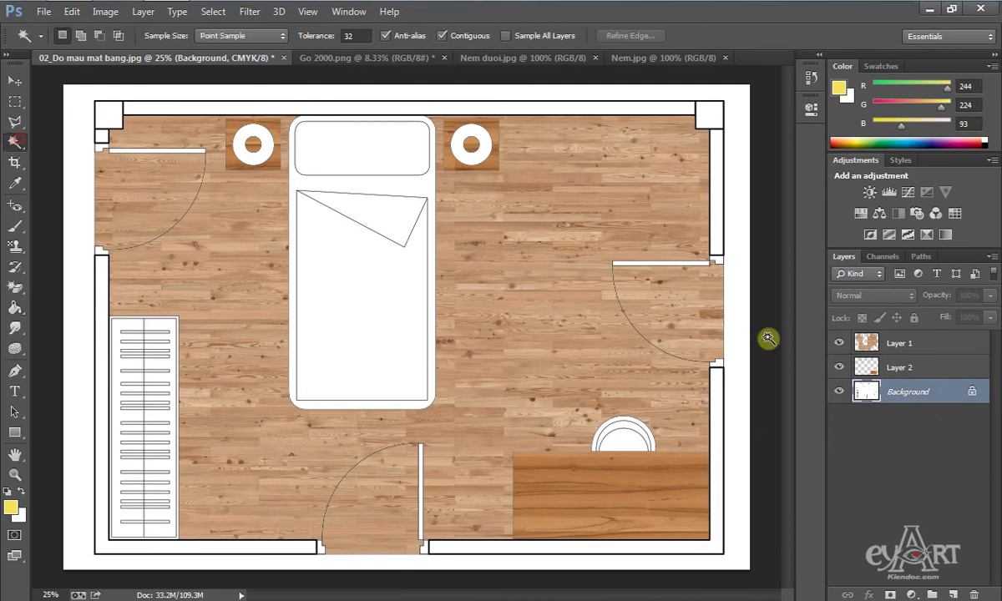
{"action": "scroll", "coordinate": [721, 276], "scroll_direction": "up", "scroll_amount": 1}
{"action": "scroll", "coordinate": [721, 275], "scroll_direction": "up", "scroll_amount": 3}
{"action": "left_click", "coordinate": [719, 271]}
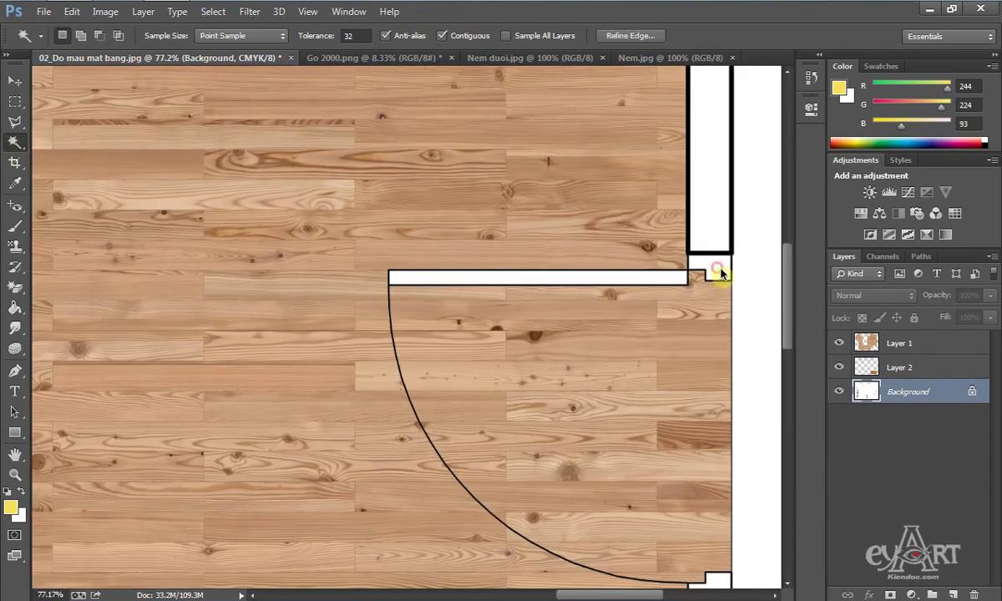
{"action": "left_click", "coordinate": [626, 279], "text": "shift"}
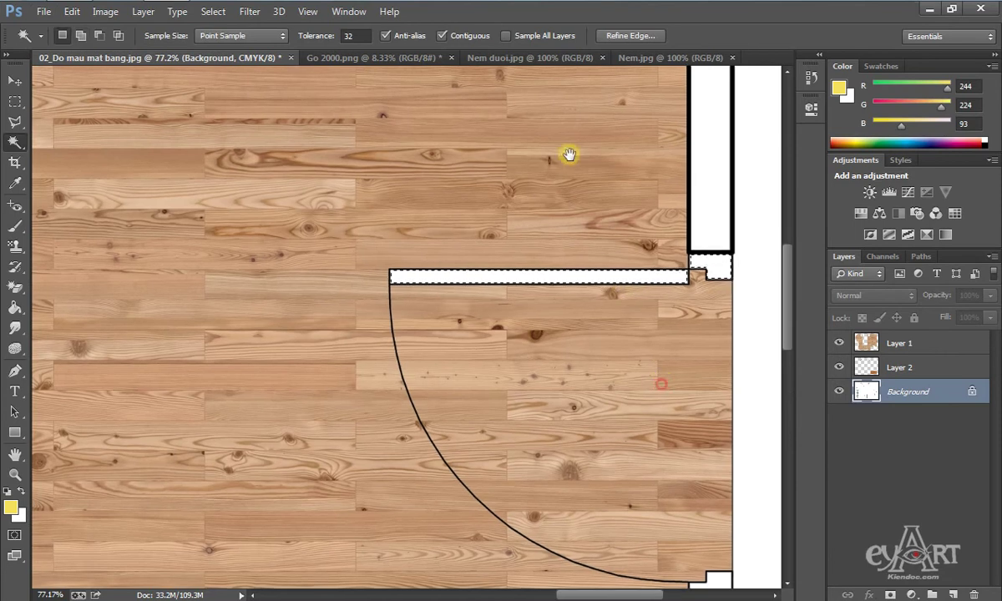
{"action": "left_click_drag", "start_coordinate": [714, 597], "coordinate": [598, 309]}
{"action": "left_click", "coordinate": [611, 297], "text": "shift"}
{"action": "scroll", "coordinate": [635, 294], "scroll_direction": "down", "scroll_amount": 5}
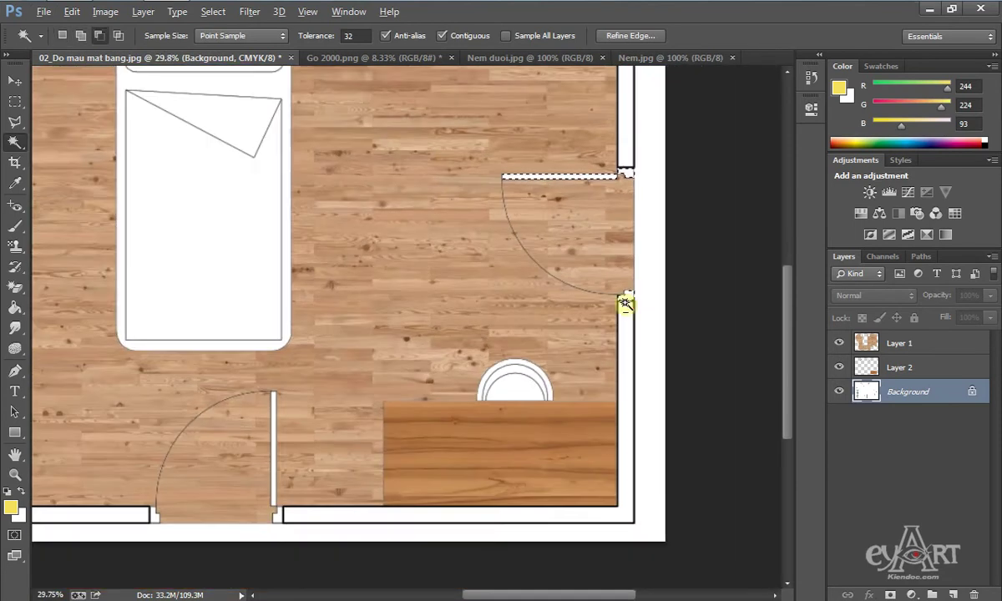
Add the chair's outer rim and the lower door's leaf and frame pieces to the selection.
{"action": "scroll", "coordinate": [538, 413], "scroll_direction": "up", "scroll_amount": 5}
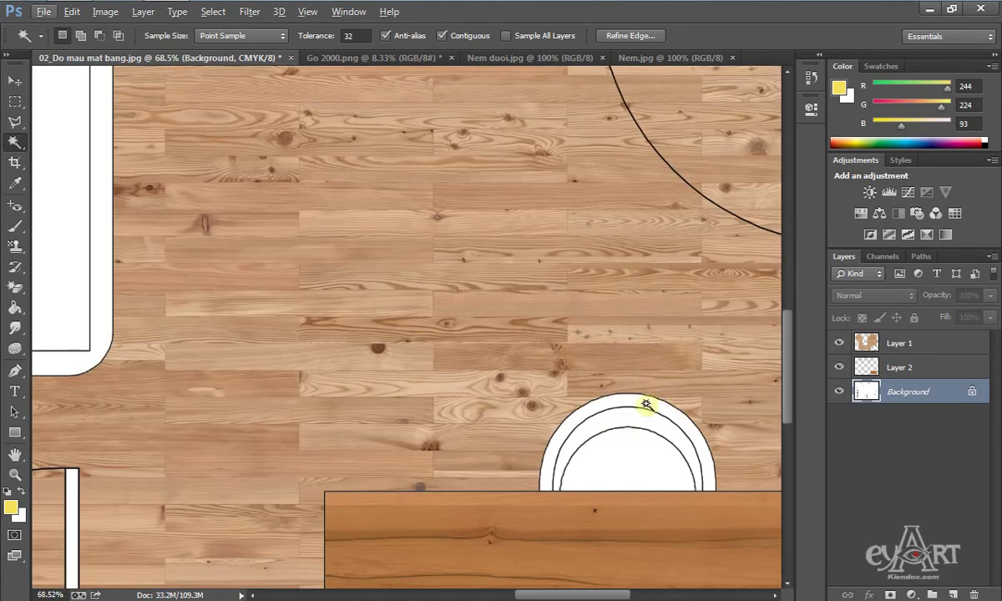
{"action": "left_click_drag", "start_coordinate": [240, 412], "coordinate": [302, 300]}
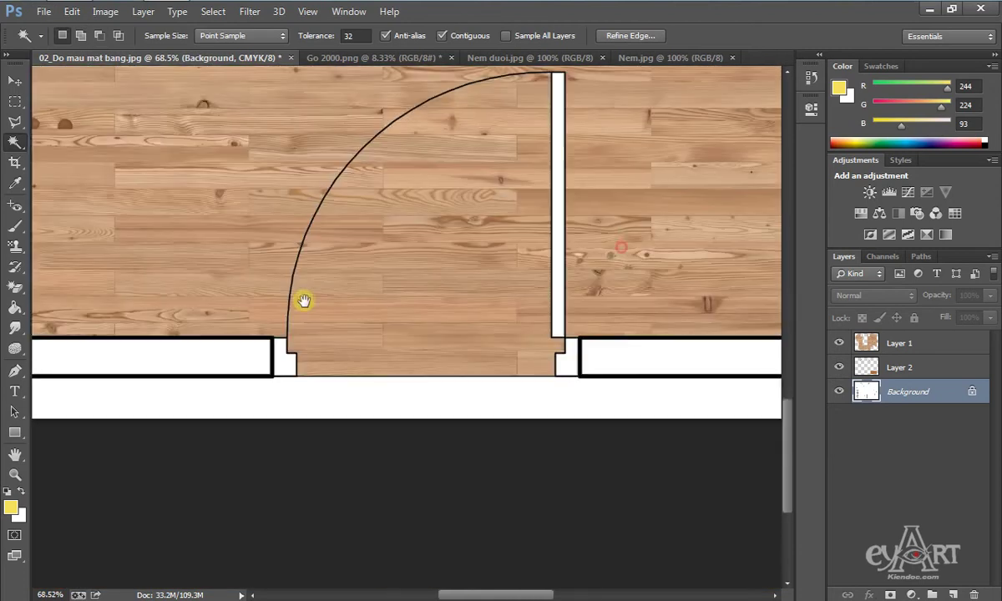
{"action": "left_click", "coordinate": [468, 328], "text": "shift"}
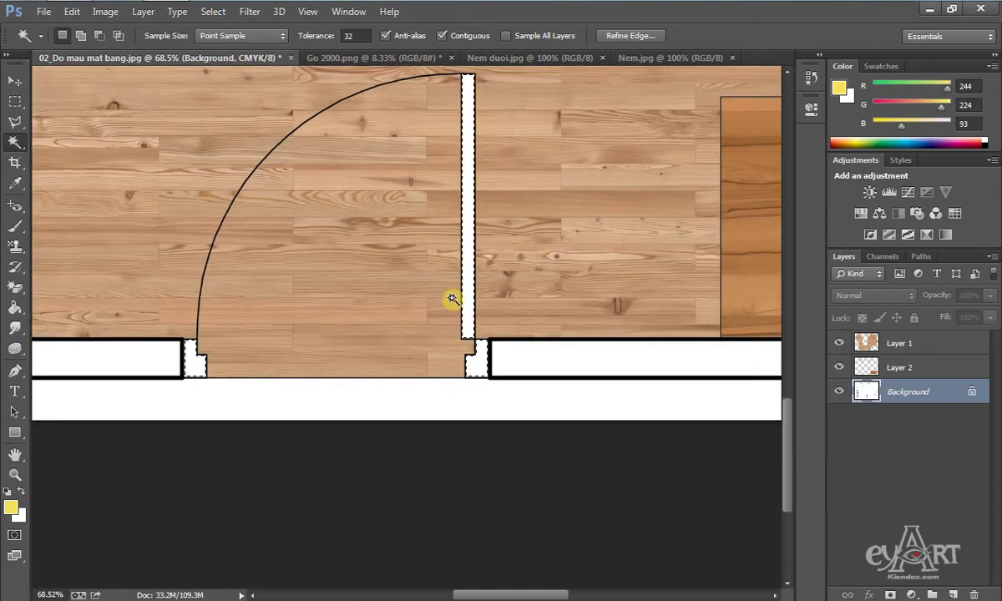
Add the wardrobe's outer frame to the Magic Wand selection.
{"action": "scroll", "coordinate": [451, 299], "scroll_direction": "down", "scroll_amount": 3}
{"action": "scroll", "coordinate": [166, 267], "scroll_direction": "up", "scroll_amount": 4}
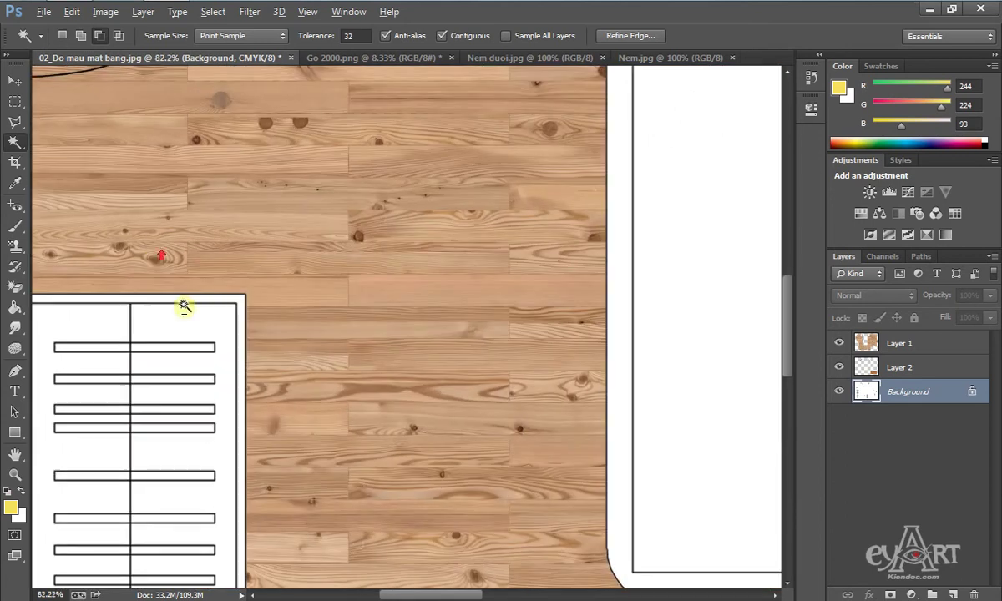
{"action": "key", "text": "shift"}
{"action": "left_click", "coordinate": [207, 303], "text": "shift"}
{"action": "left_click_drag", "start_coordinate": [261, 437], "coordinate": [383, 152]}
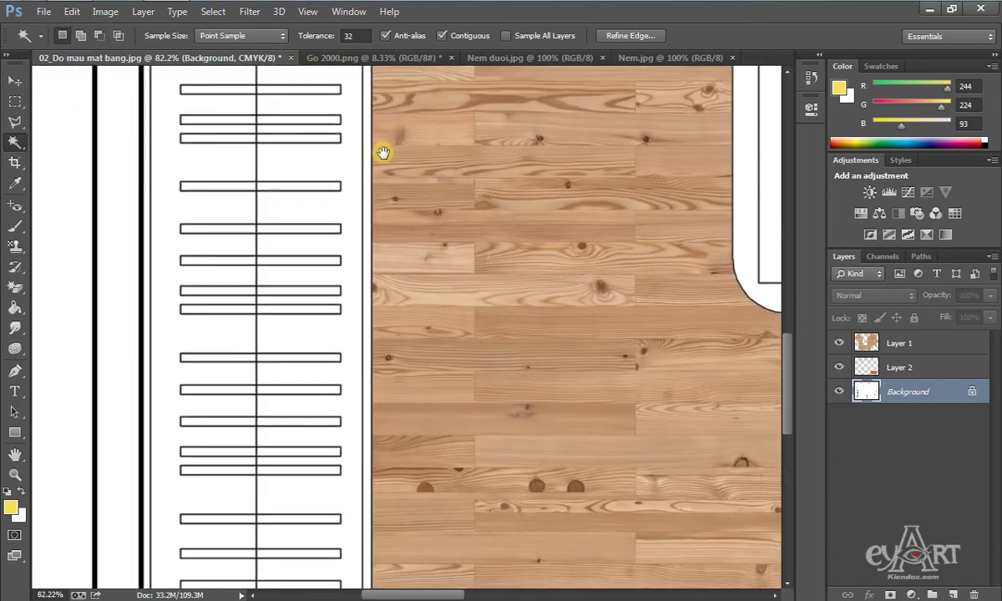
{"action": "left_click_drag", "start_coordinate": [264, 207], "coordinate": [336, 364]}
Add both halves of every hanger bar inside the wardrobe to the selection.
{"action": "left_click", "coordinate": [320, 213], "text": "shift"}
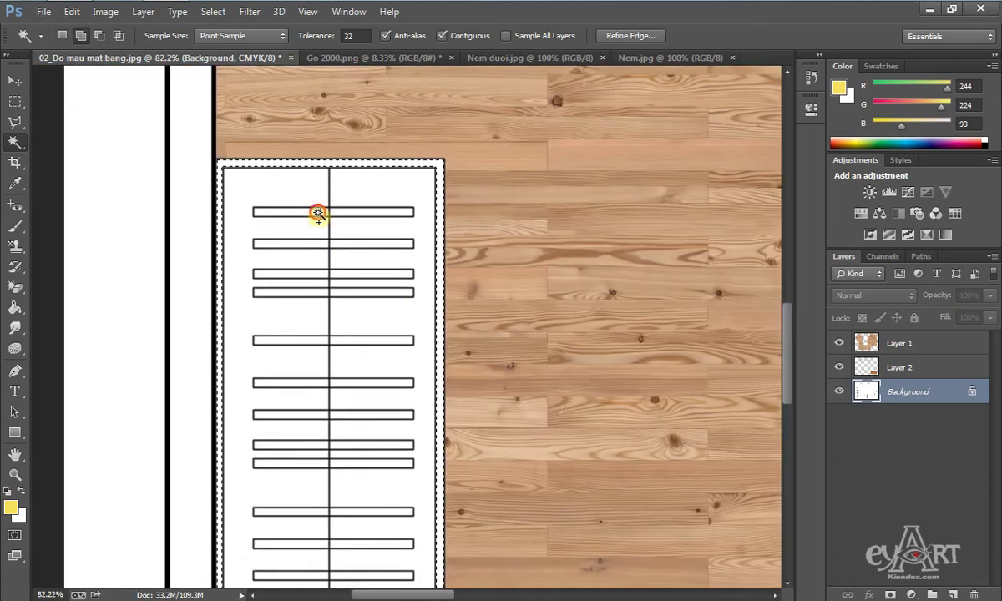
{"action": "left_click", "coordinate": [346, 212], "text": "shift"}
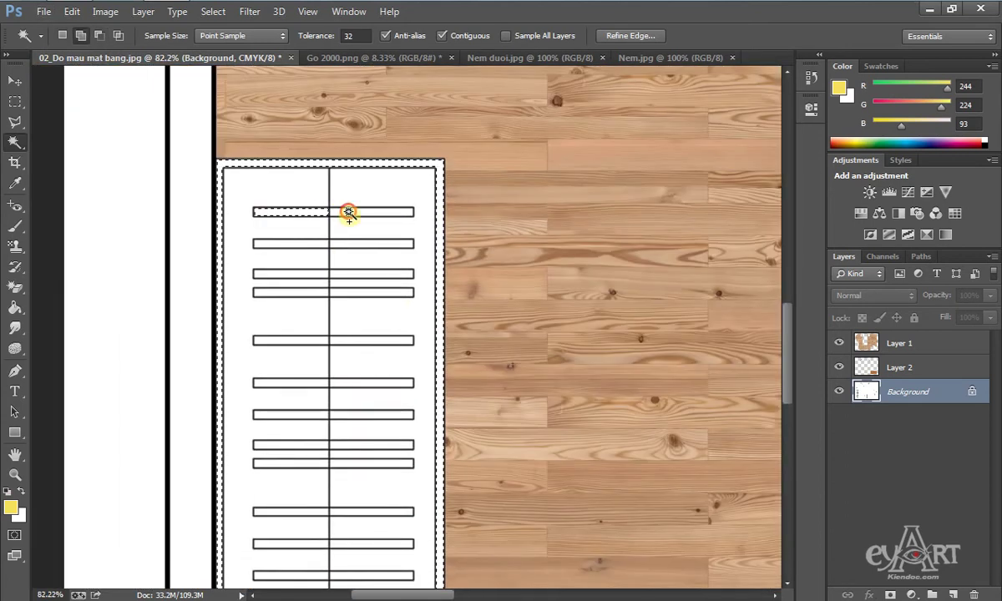
{"action": "left_click", "coordinate": [313, 244], "text": "shift"}
{"action": "left_click", "coordinate": [322, 276], "text": "shift"}
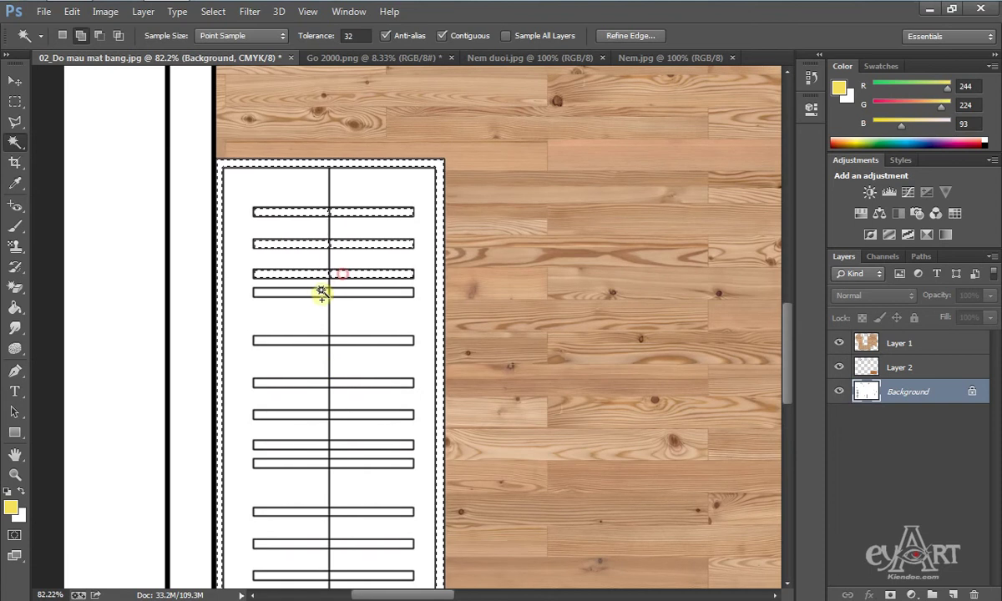
{"action": "left_click", "coordinate": [318, 293], "text": "shift"}
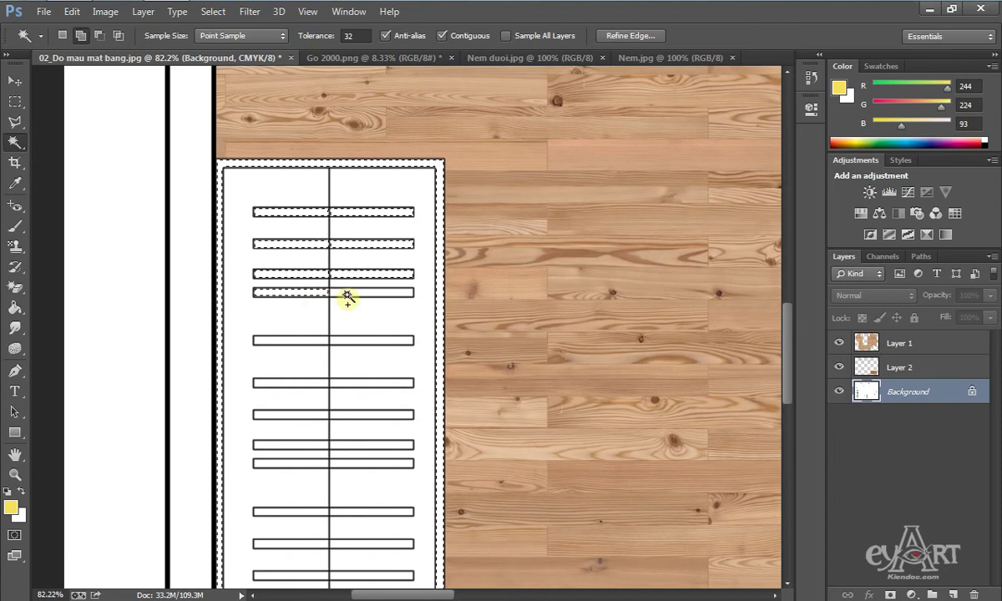
{"action": "left_click_drag", "start_coordinate": [359, 422], "coordinate": [380, 263]}
{"action": "left_click", "coordinate": [334, 180], "text": "shift"}
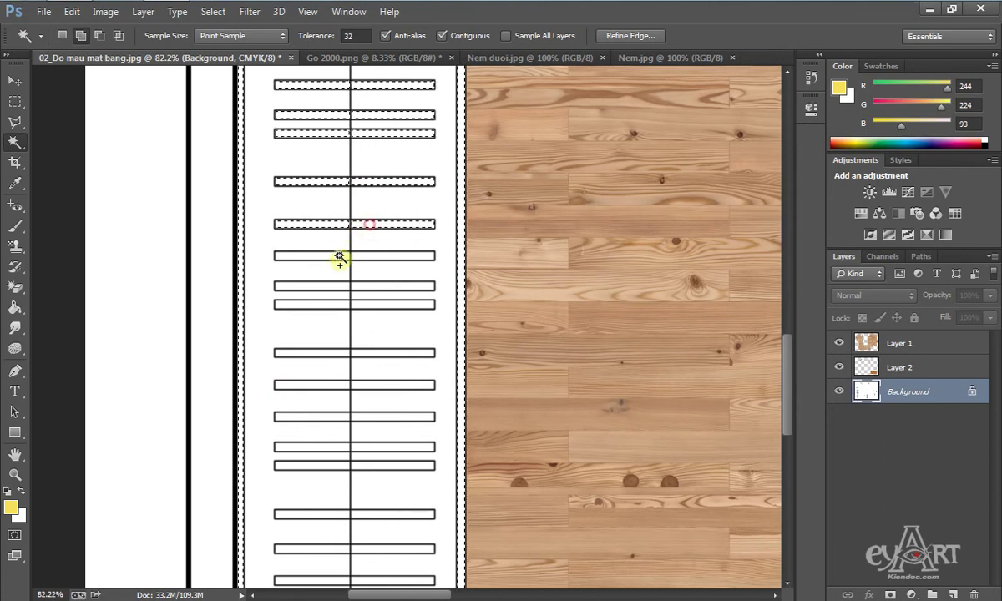
{"action": "left_click", "coordinate": [365, 286], "text": "shift"}
{"action": "left_click", "coordinate": [365, 304], "text": "shift"}
{"action": "left_click_drag", "start_coordinate": [348, 376], "coordinate": [365, 256]}
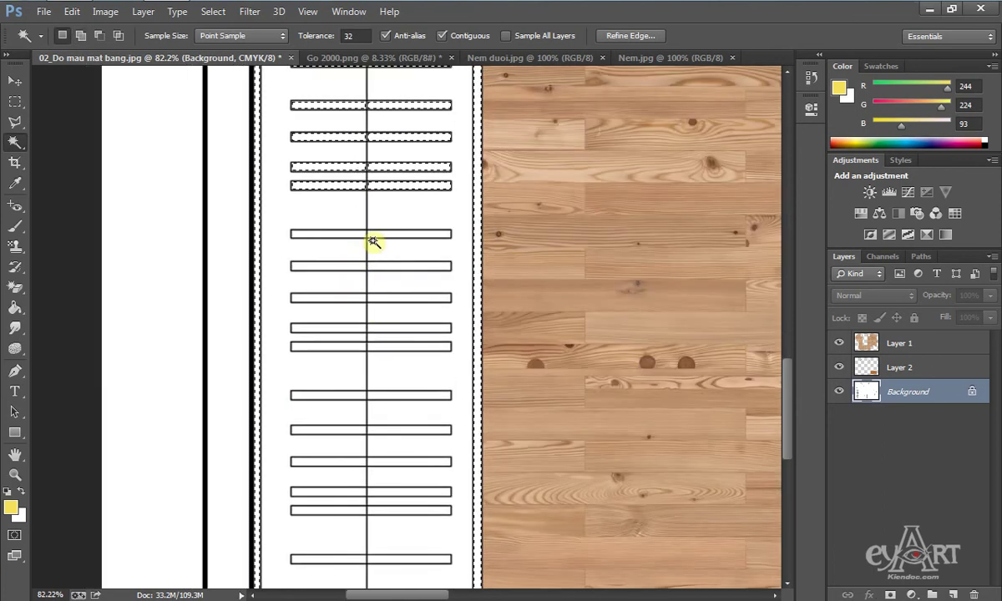
{"action": "left_click", "coordinate": [355, 235], "text": "shift"}
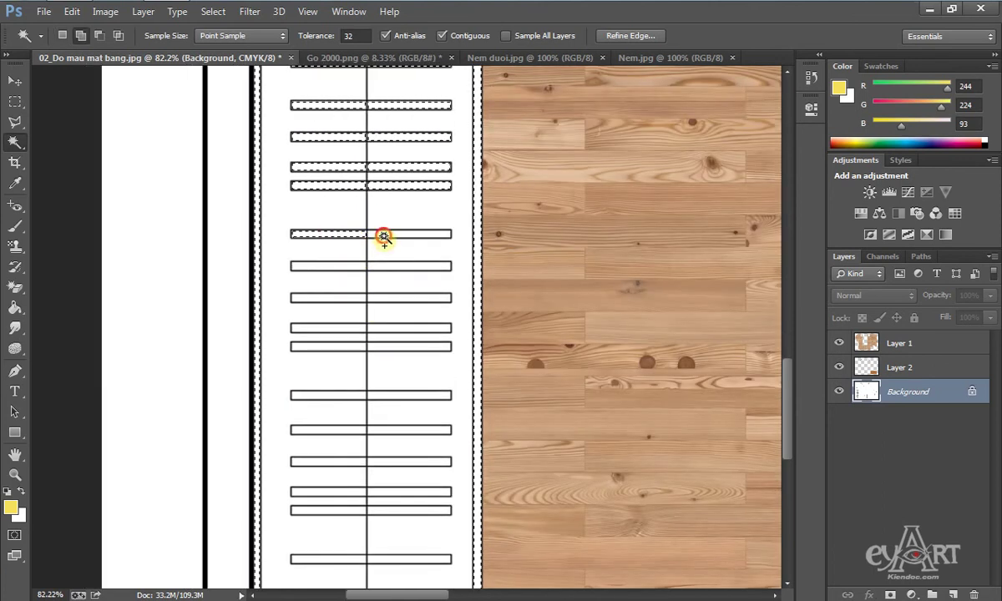
{"action": "left_click", "coordinate": [351, 266], "text": "shift"}
{"action": "left_click", "coordinate": [352, 297], "text": "shift"}
{"action": "left_click", "coordinate": [352, 328], "text": "shift"}
{"action": "left_click_drag", "start_coordinate": [381, 343], "coordinate": [402, 219]}
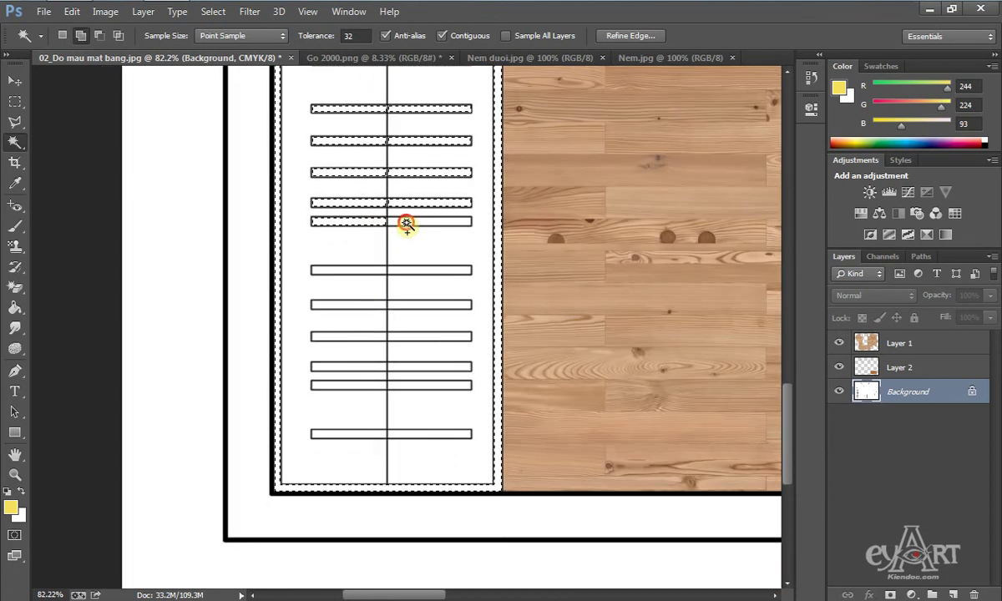
{"action": "left_click", "coordinate": [410, 271], "text": "shift"}
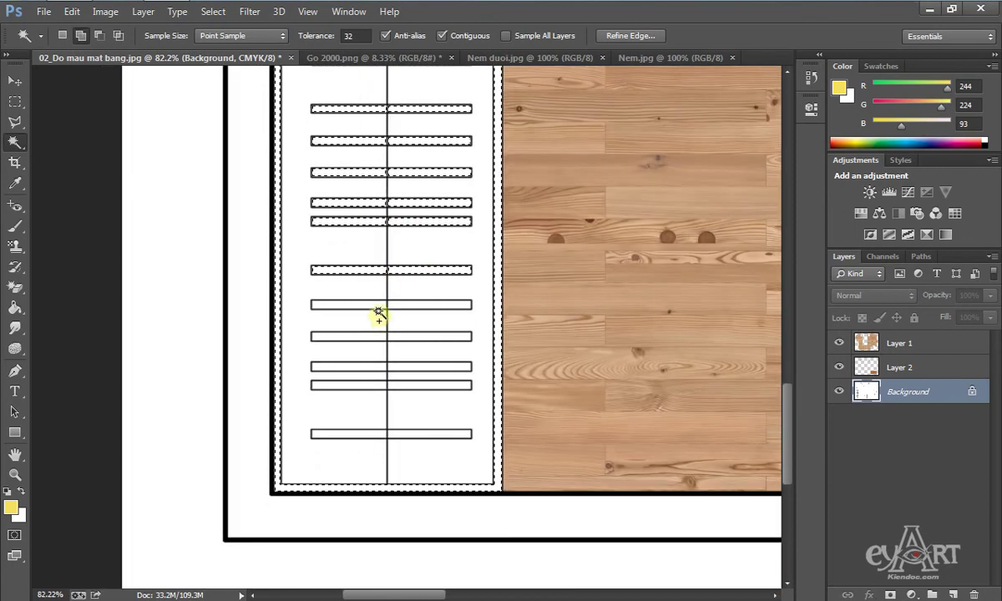
{"action": "left_click", "coordinate": [377, 305], "text": "shift"}
{"action": "left_click", "coordinate": [400, 305], "text": "shift"}
{"action": "left_click", "coordinate": [371, 335], "text": "shift"}
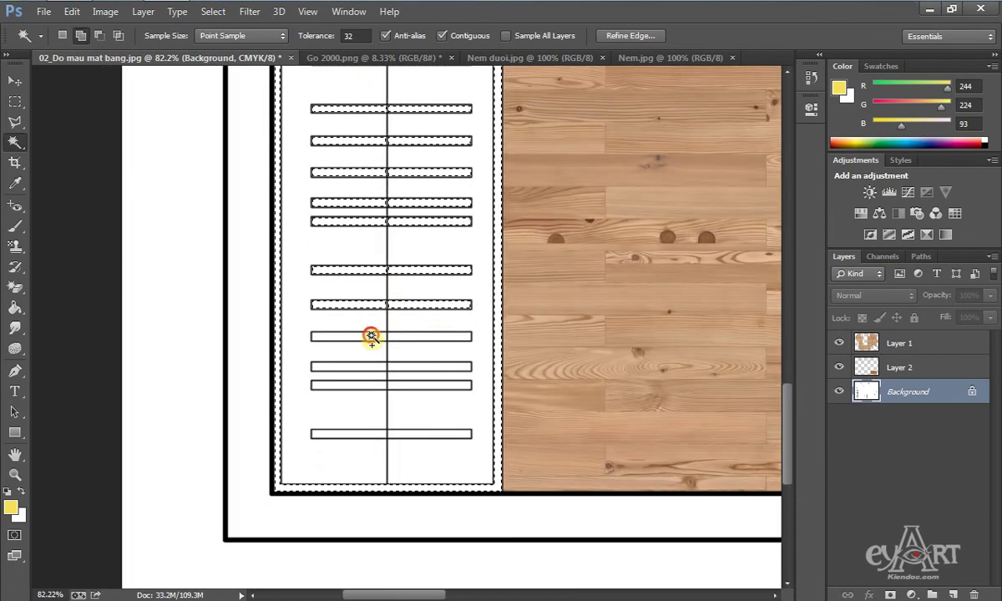
{"action": "left_click", "coordinate": [396, 338], "text": "shift"}
{"action": "left_click", "coordinate": [376, 368], "text": "shift"}
{"action": "left_click", "coordinate": [399, 366], "text": "shift"}
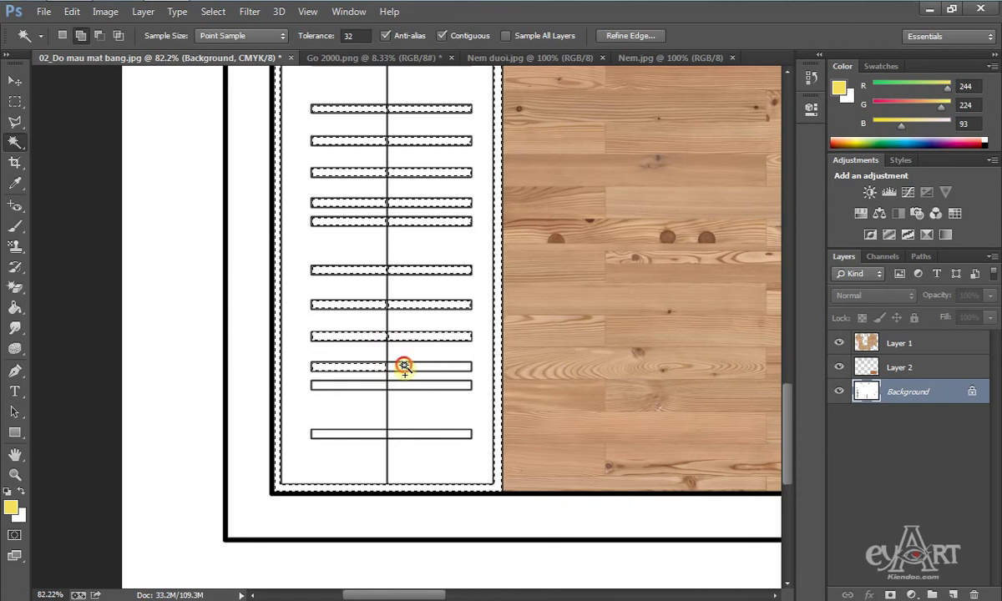
{"action": "left_click", "coordinate": [376, 385], "text": "shift"}
{"action": "left_click", "coordinate": [405, 386], "text": "shift"}
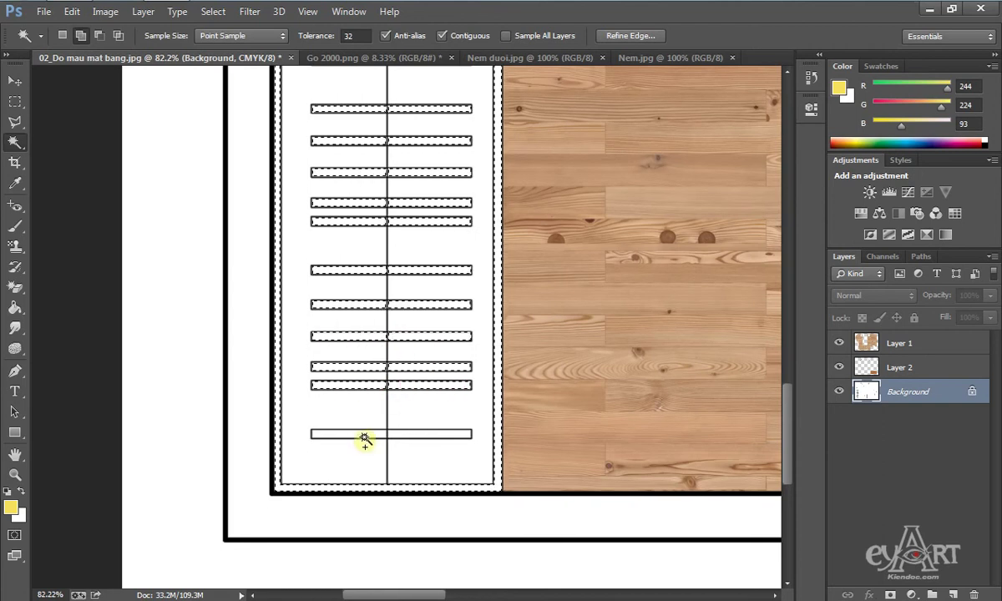
{"action": "left_click", "coordinate": [365, 433], "text": "shift"}
{"action": "left_click", "coordinate": [408, 434], "text": "shift"}
Add the left-hand door's leaf and both of its frame pieces to the selection.
{"action": "left_click_drag", "start_coordinate": [400, 100], "coordinate": [481, 396]}
{"action": "left_click", "coordinate": [347, 397], "text": "shift"}
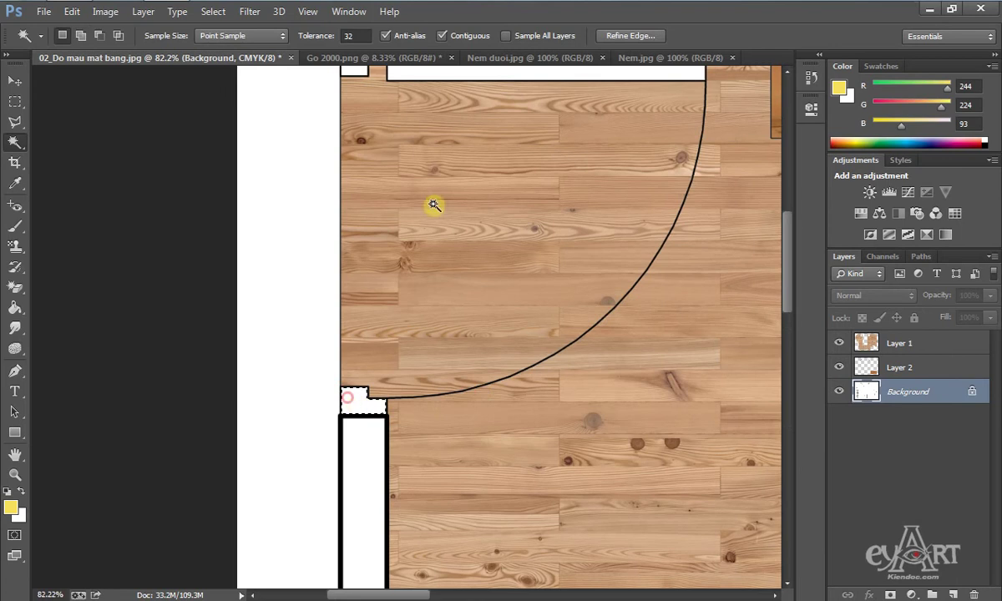
{"action": "left_click", "coordinate": [427, 420], "text": "shift"}
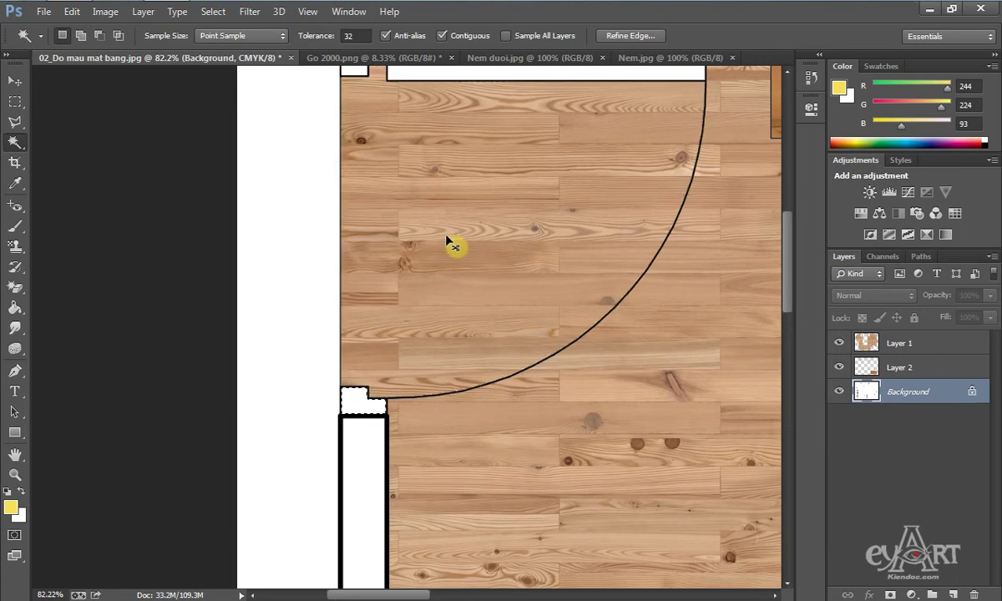
{"action": "left_click_drag", "start_coordinate": [437, 213], "coordinate": [458, 403]}
{"action": "left_click", "coordinate": [383, 251], "text": "shift"}
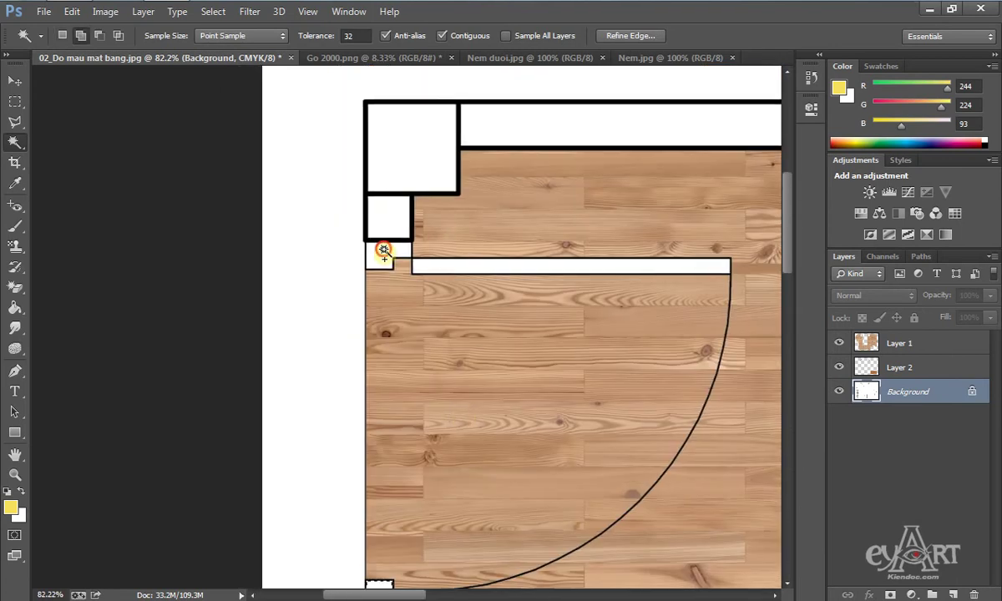
{"action": "left_click", "coordinate": [455, 268], "text": "shift"}
Create a new layer above the Background, fill the selected doors, wardrobe parts and chair rim with the "Go" pattern, and deselect.
{"action": "scroll", "coordinate": [452, 250], "scroll_direction": "right", "scroll_amount": 10}
{"action": "scroll", "coordinate": [451, 251], "scroll_direction": "down", "scroll_amount": 3}
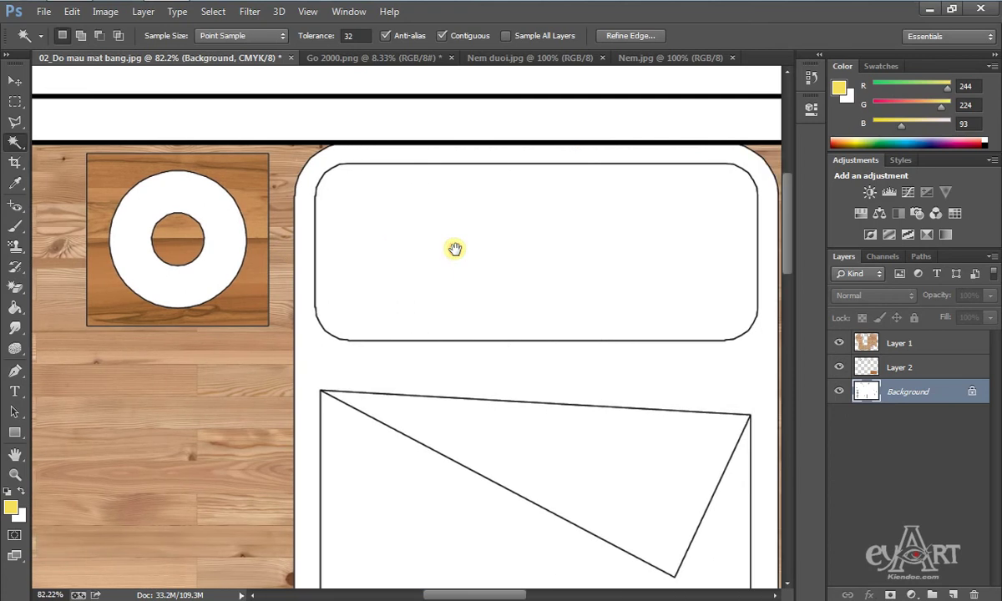
{"action": "scroll", "coordinate": [490, 227], "scroll_direction": "down", "scroll_amount": 6}
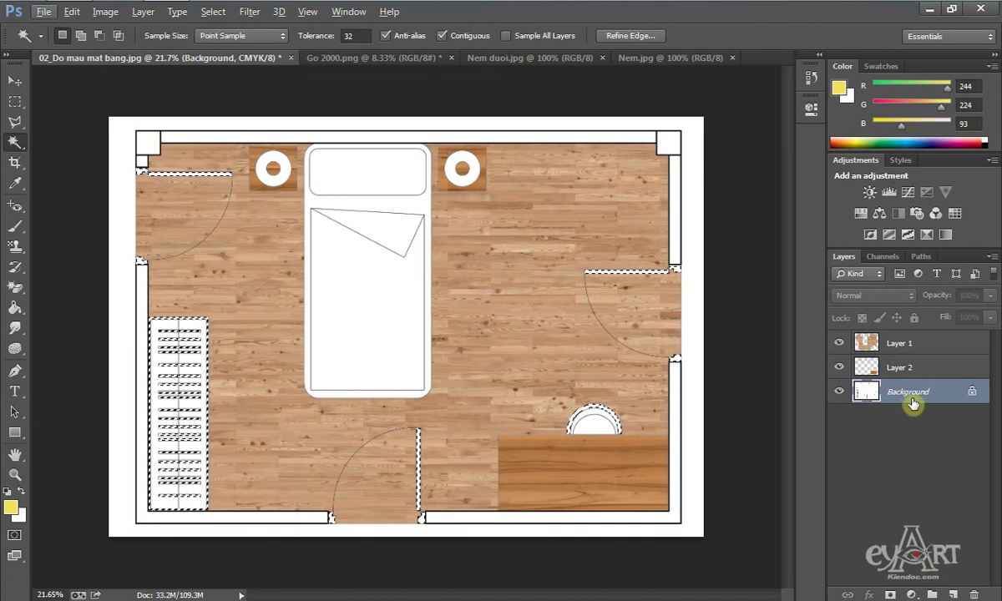
{"action": "key", "text": "ctrl+shift+alt+n"}
{"action": "key", "text": "g"}
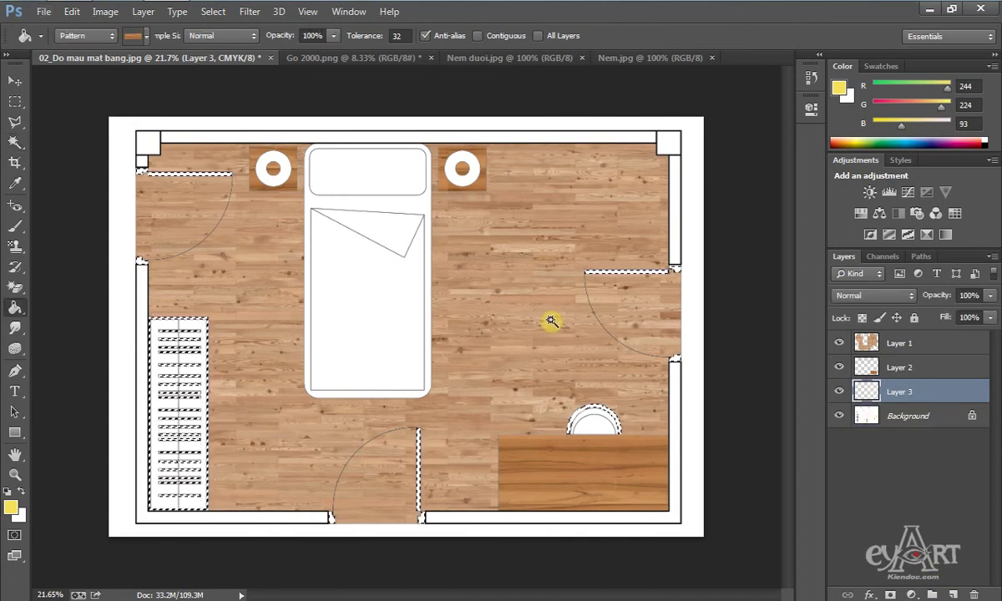
{"action": "scroll", "coordinate": [622, 417], "scroll_direction": "up", "scroll_amount": 5}
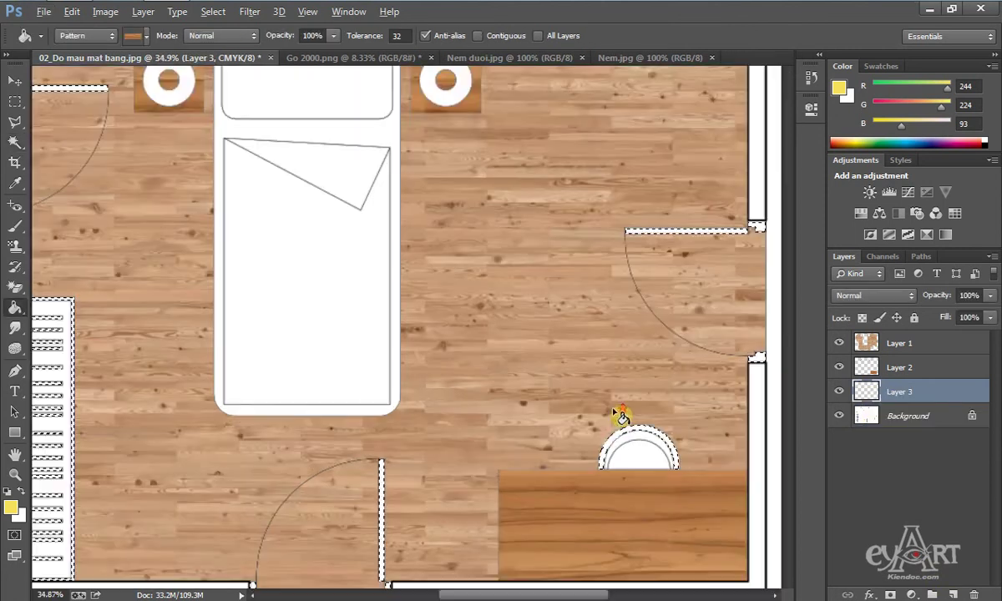
{"action": "left_click", "coordinate": [673, 453]}
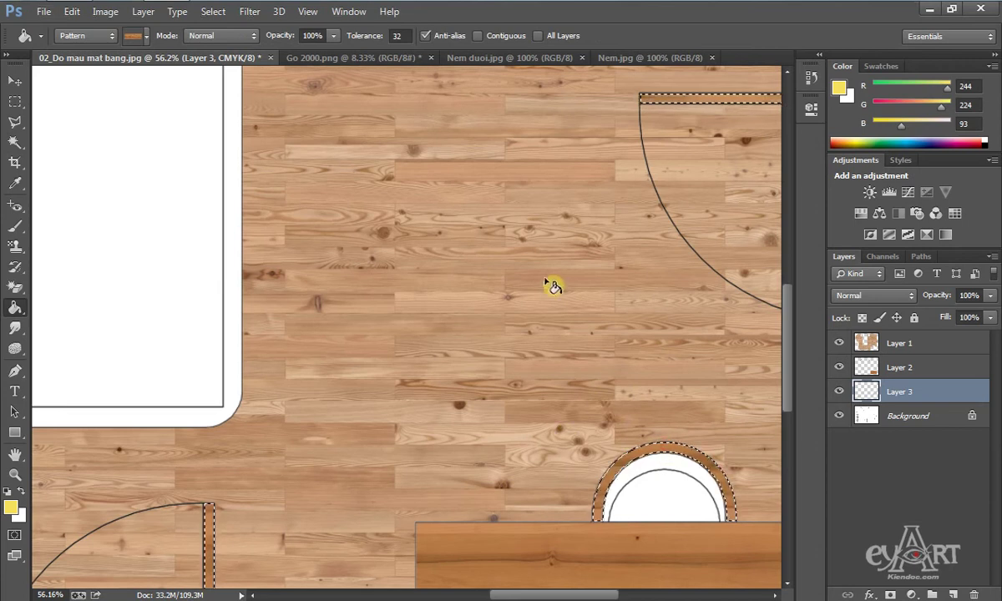
{"action": "scroll", "coordinate": [564, 285], "scroll_direction": "down", "scroll_amount": 1}
{"action": "scroll", "coordinate": [565, 286], "scroll_direction": "down", "scroll_amount": 4}
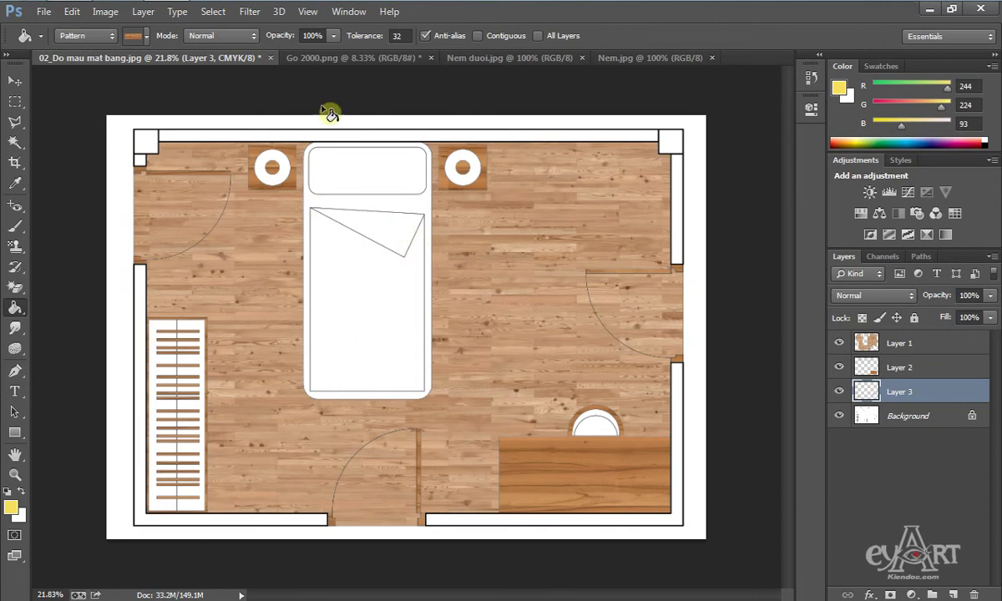
Close the Go 2000.png wood texture document.
{"action": "left_click", "coordinate": [350, 57]}
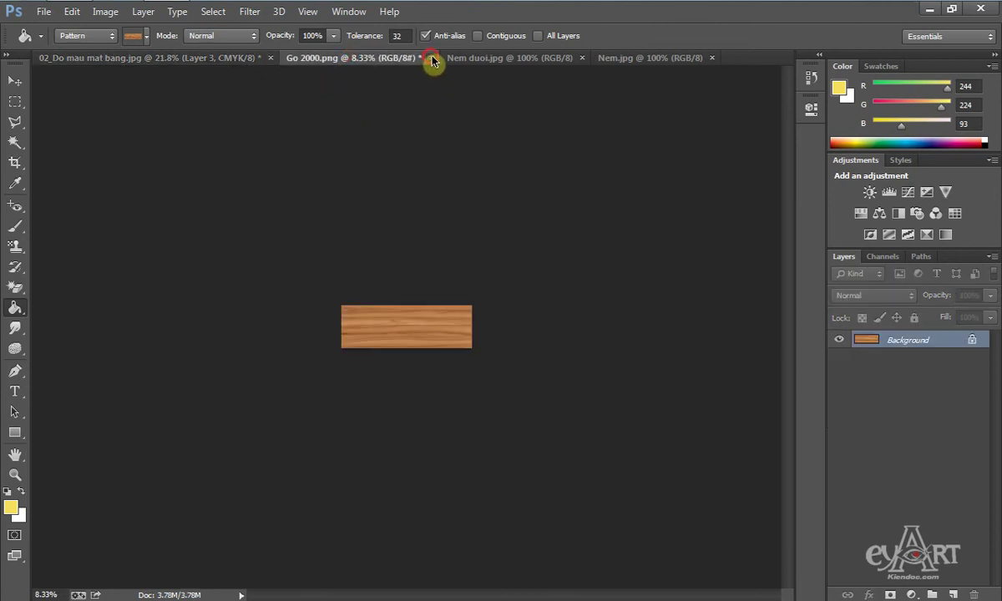
{"action": "left_click", "coordinate": [433, 58]}
{"action": "left_click", "coordinate": [514, 244]}
{"action": "left_click", "coordinate": [45, 12]}
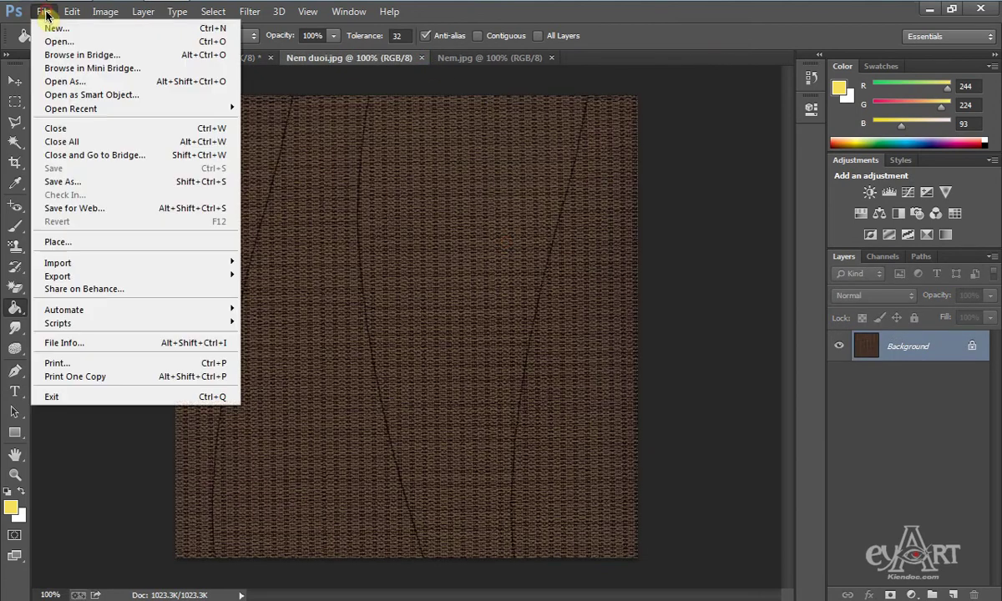
Define the dark brown woven texture as a pattern named "Nem duoi.jpg".
{"action": "mouse_move", "coordinate": [70, 12]}
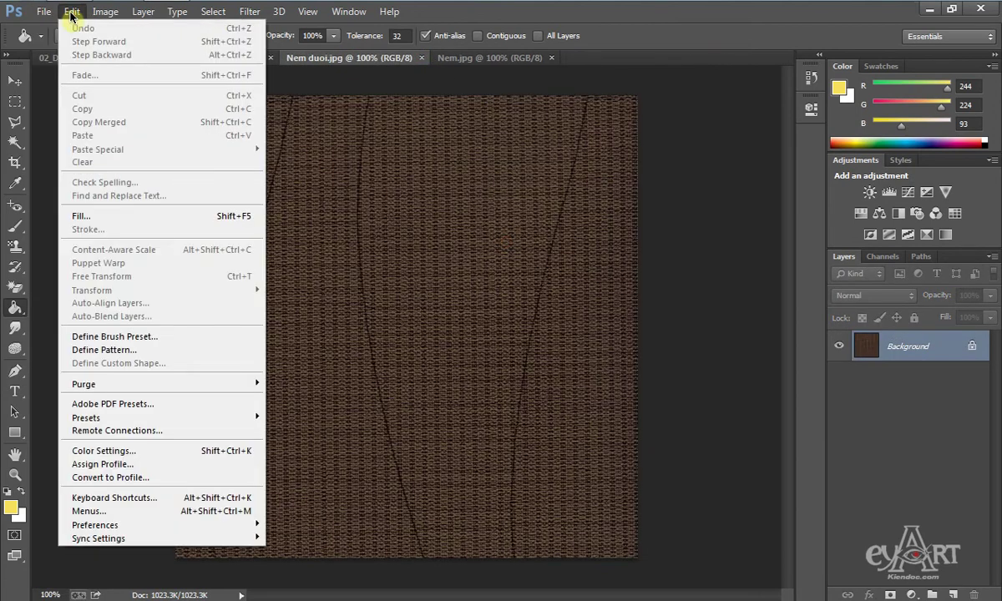
{"action": "left_click", "coordinate": [114, 350]}
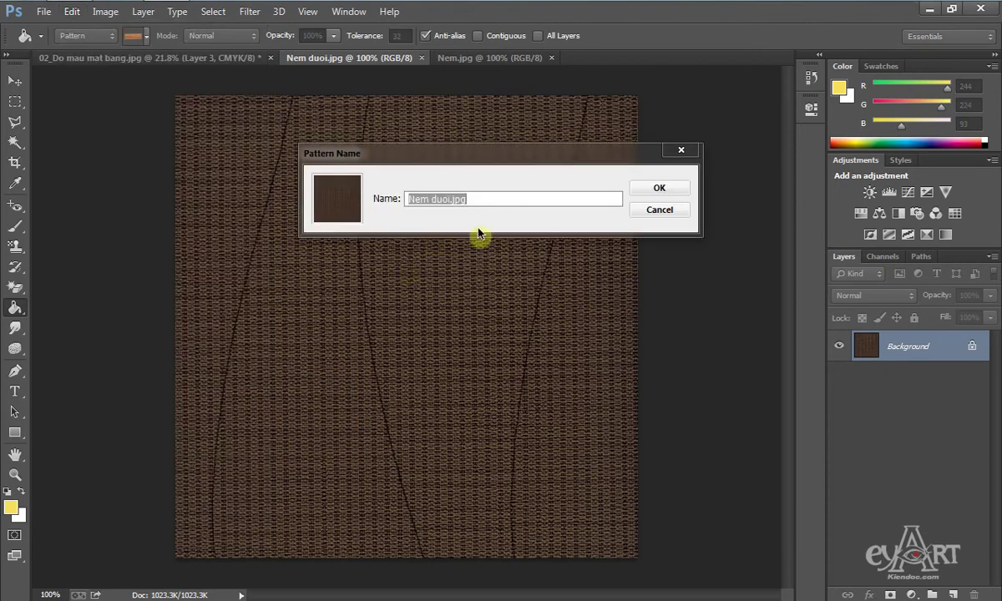
{"action": "left_click", "coordinate": [668, 189]}
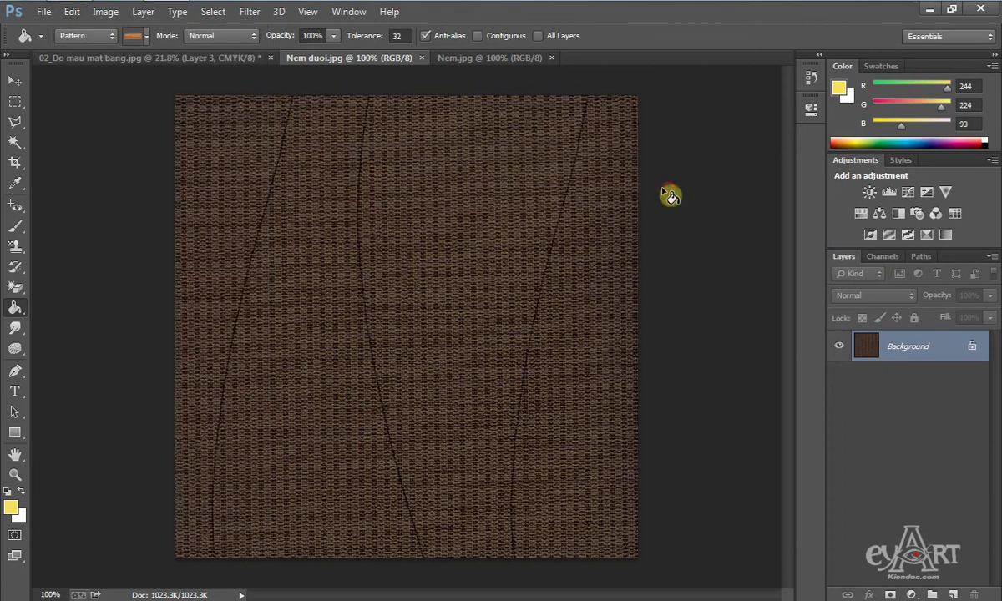
In the 02_Do mau mat bang.jpg floor plan, select the bed frame area on the Background layer with the Magic Wand.
{"action": "left_click", "coordinate": [223, 61]}
{"action": "left_click", "coordinate": [943, 419]}
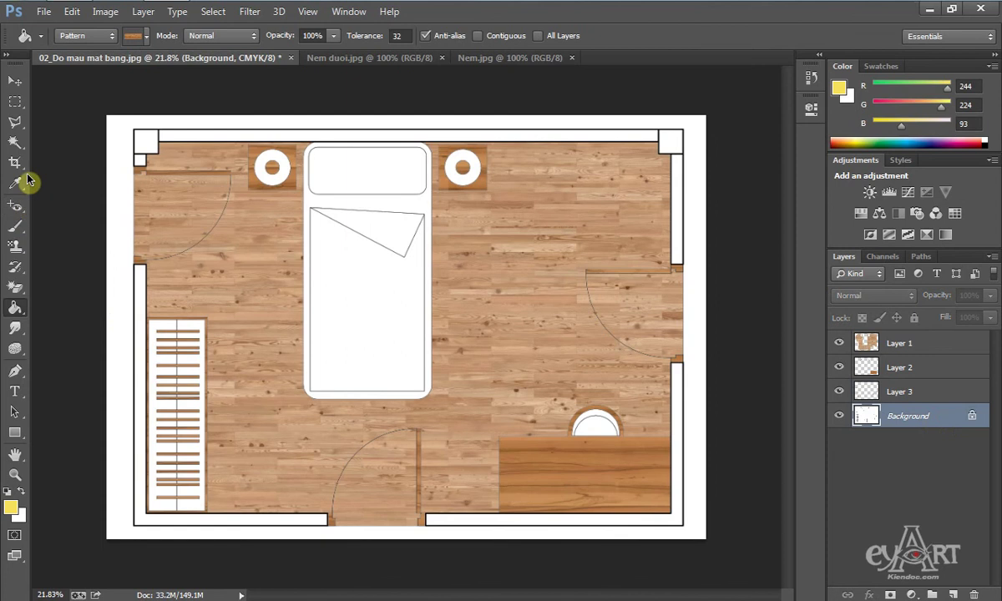
{"action": "left_click", "coordinate": [15, 141]}
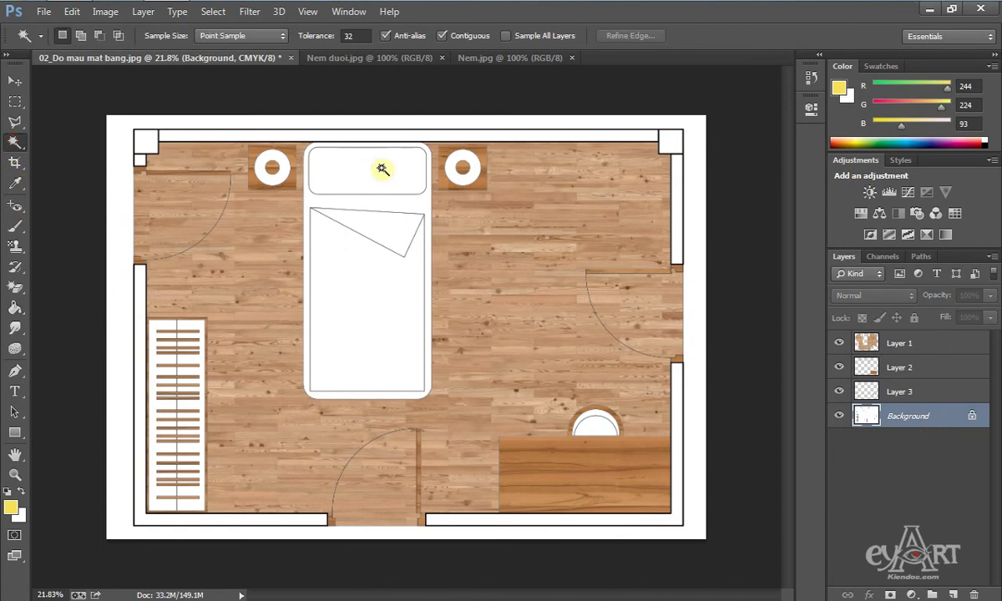
{"action": "left_click", "coordinate": [416, 203]}
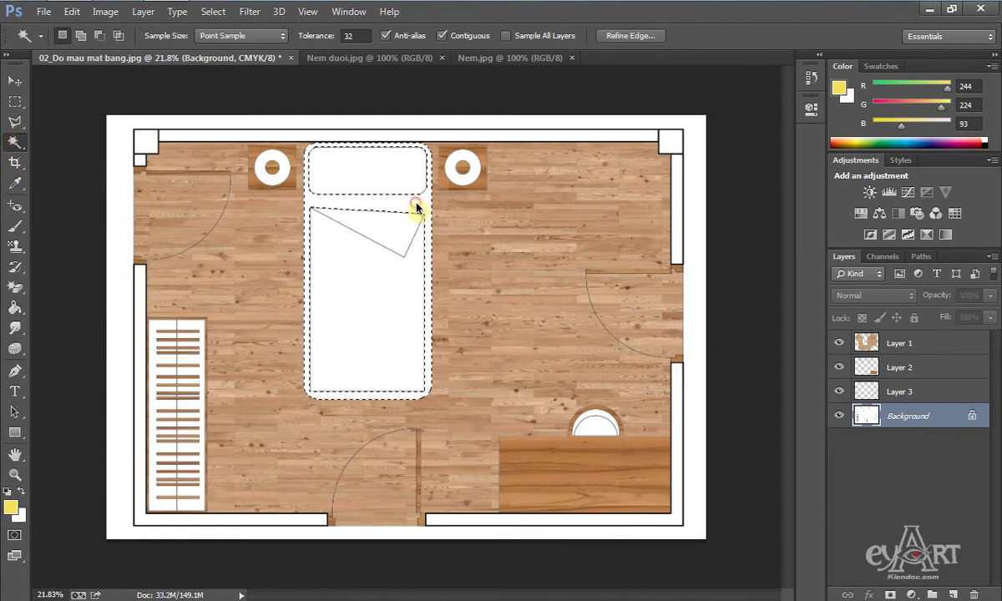
Create a new layer above the Background, fill the selected bed frame with the "Nem duoi.jpg" pattern, and deselect.
{"action": "left_click", "coordinate": [955, 594]}
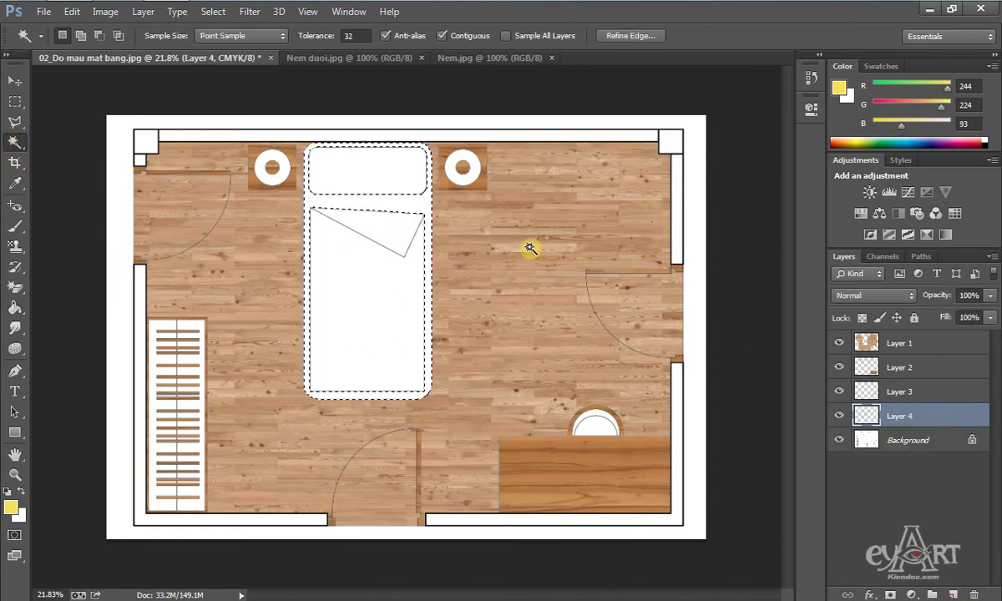
{"action": "left_click", "coordinate": [15, 308]}
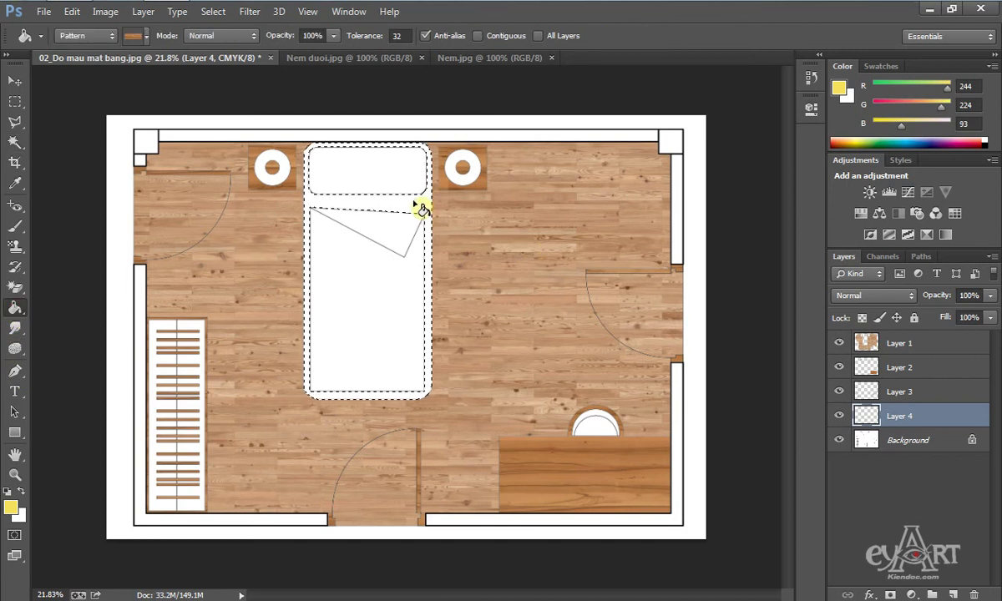
{"action": "left_click", "coordinate": [146, 36]}
{"action": "left_click", "coordinate": [124, 195]}
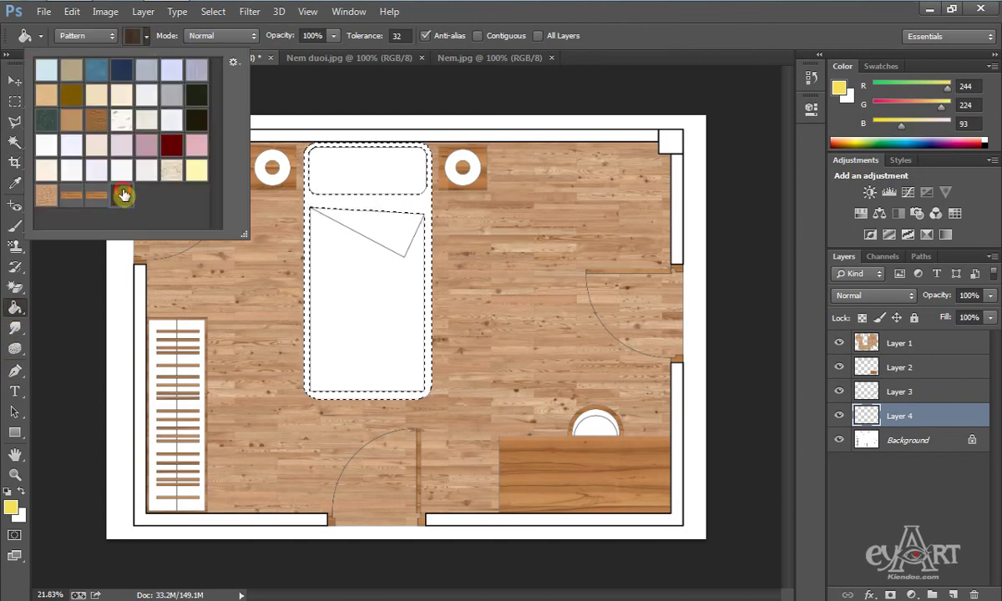
{"action": "left_click", "coordinate": [389, 203]}
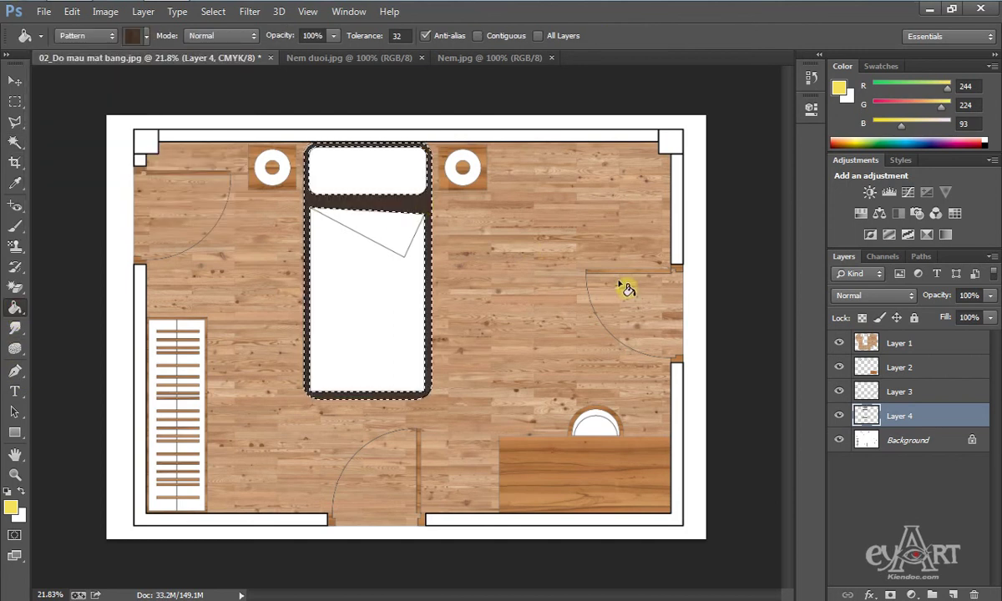
{"action": "key", "text": "ctrl+d"}
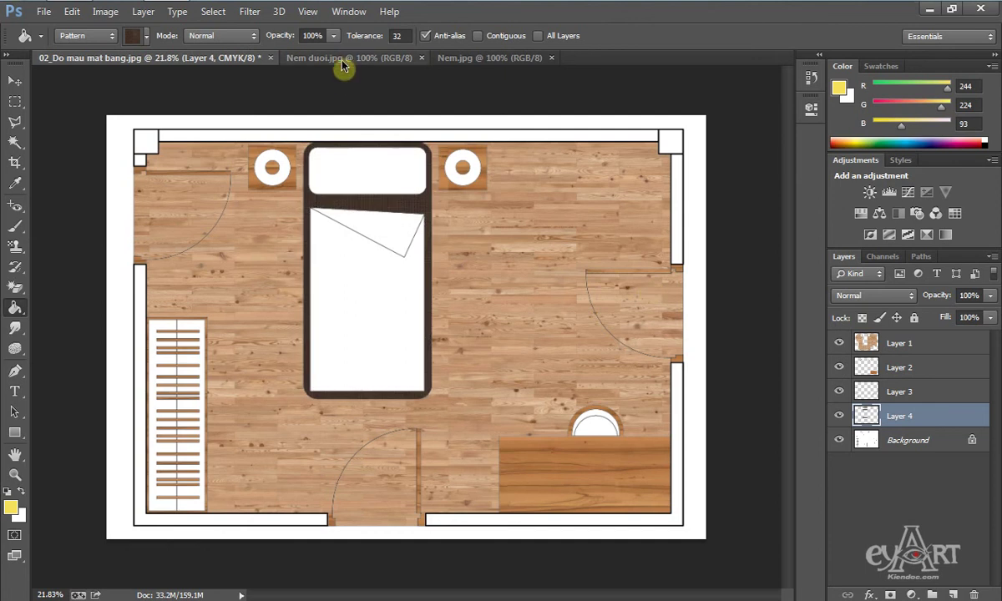
Close the Nem duoi.jpg texture document.
{"action": "left_click", "coordinate": [343, 61]}
{"action": "left_click", "coordinate": [425, 59]}
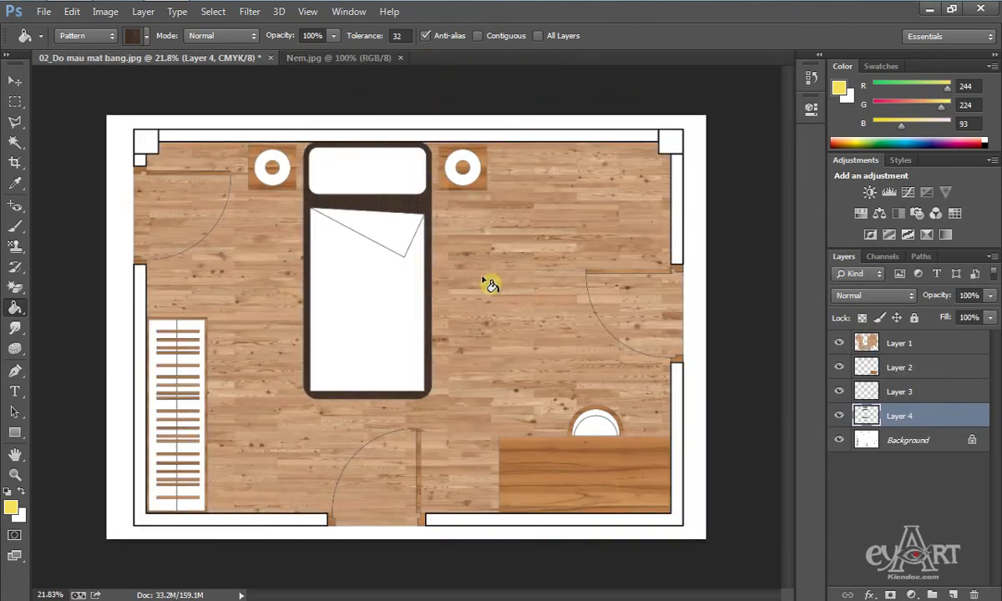
Define the floral texture as a pattern named "Nem.jpg" and close its document.
{"action": "left_click", "coordinate": [366, 60]}
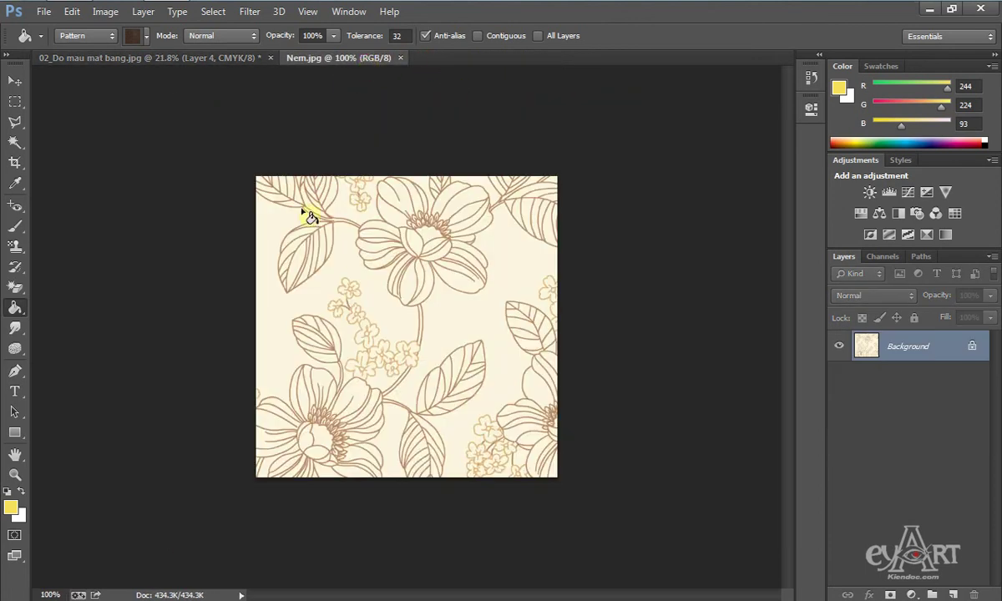
{"action": "left_click", "coordinate": [71, 11]}
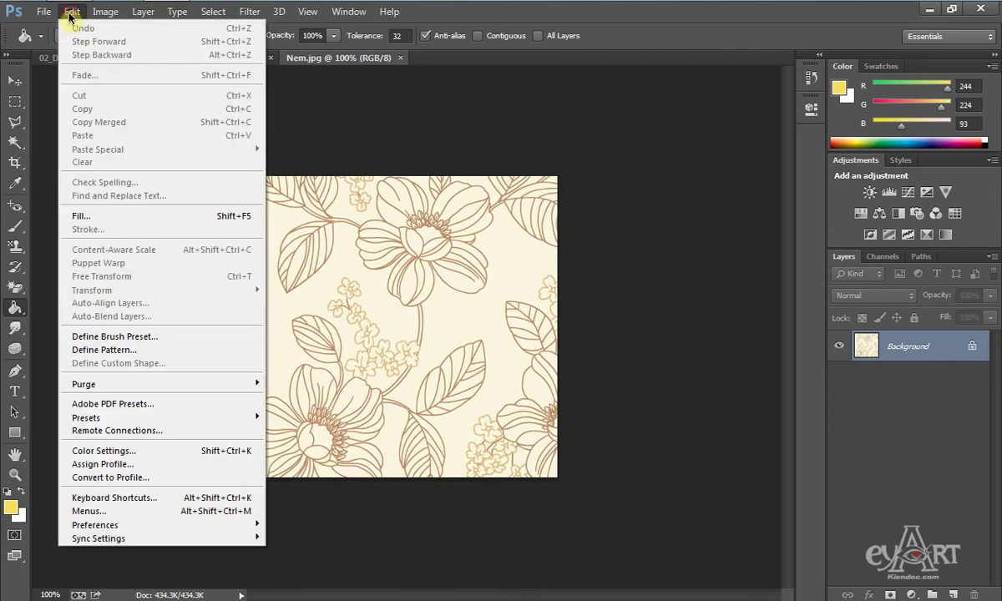
{"action": "left_click", "coordinate": [105, 350]}
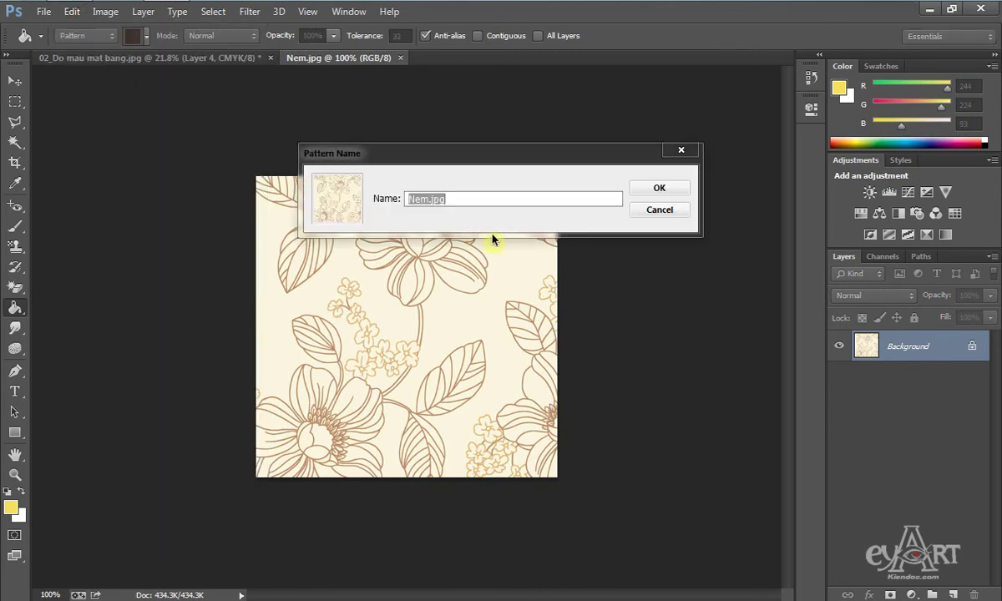
{"action": "left_click", "coordinate": [657, 191]}
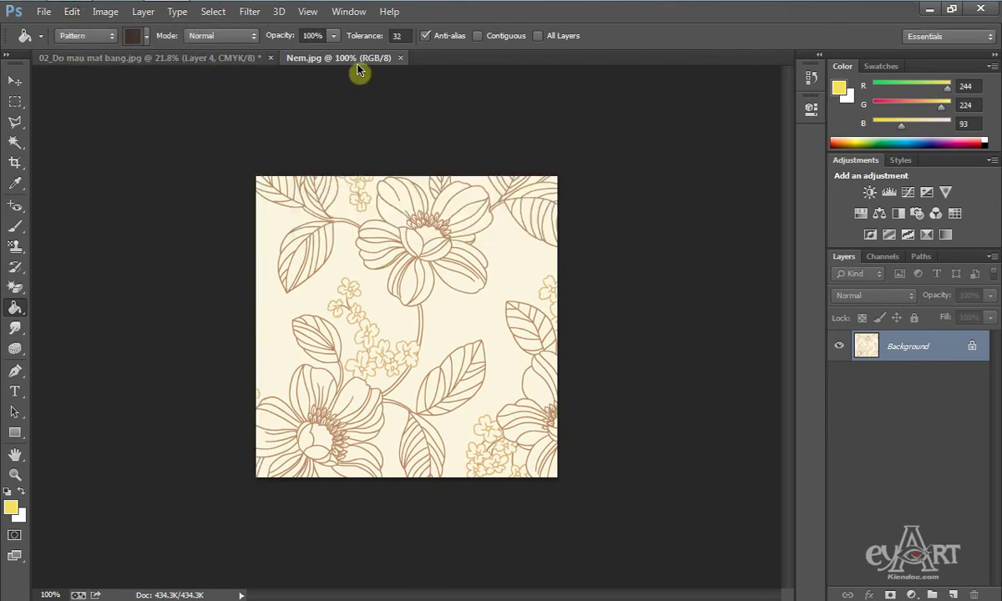
{"action": "left_click", "coordinate": [400, 59]}
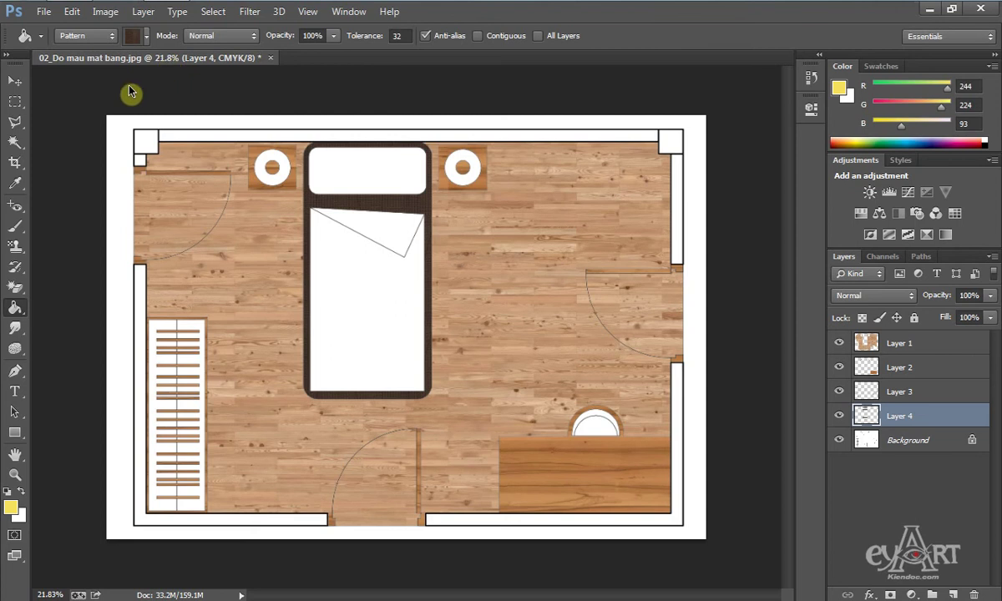
Choose the floral "Nem.jpg" pattern as the Paint Bucket's fill pattern.
{"action": "left_click", "coordinate": [146, 36]}
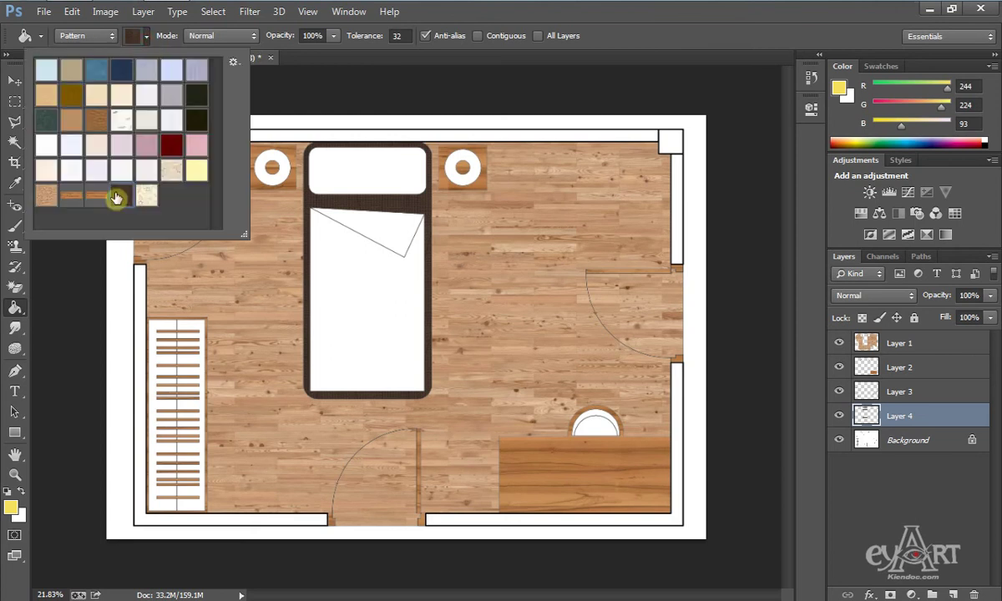
{"action": "left_click", "coordinate": [145, 196]}
{"action": "left_click", "coordinate": [681, 52]}
{"action": "key", "text": "w"}
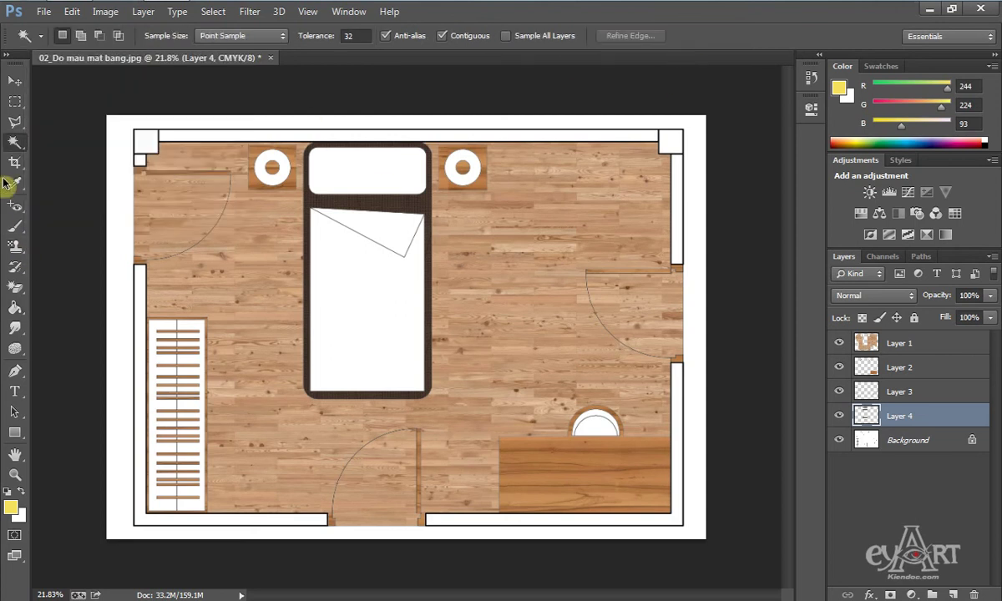
{"action": "left_click", "coordinate": [359, 175]}
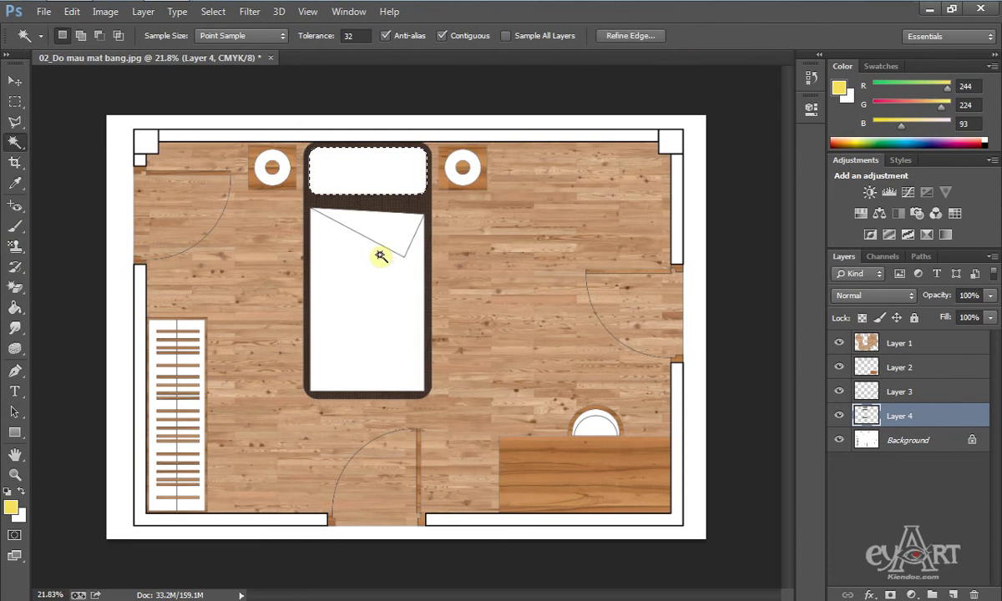
{"action": "key", "text": "shift"}
{"action": "left_click", "coordinate": [379, 285], "text": "shift"}
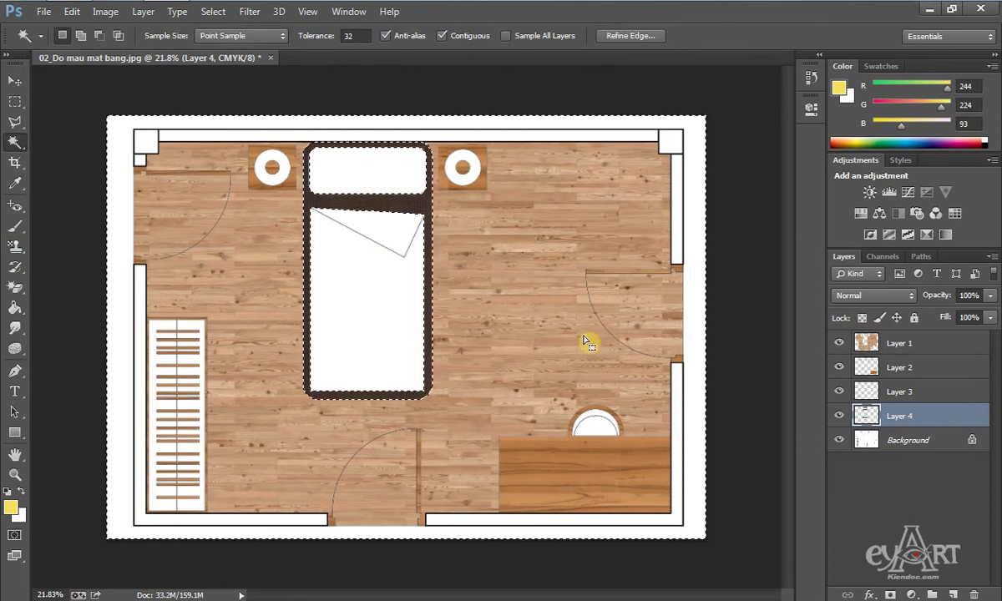
Clear the current selection and select the pillow, the main blanket area and both parts of the chair seat on the Background layer.
{"action": "left_click", "coordinate": [927, 444]}
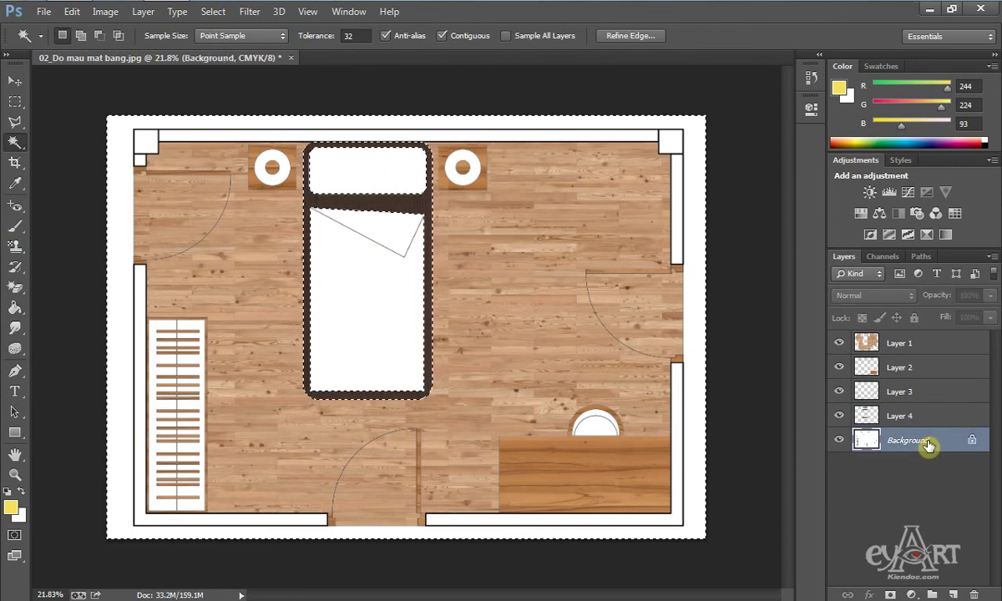
{"action": "key", "text": "ctrl+d"}
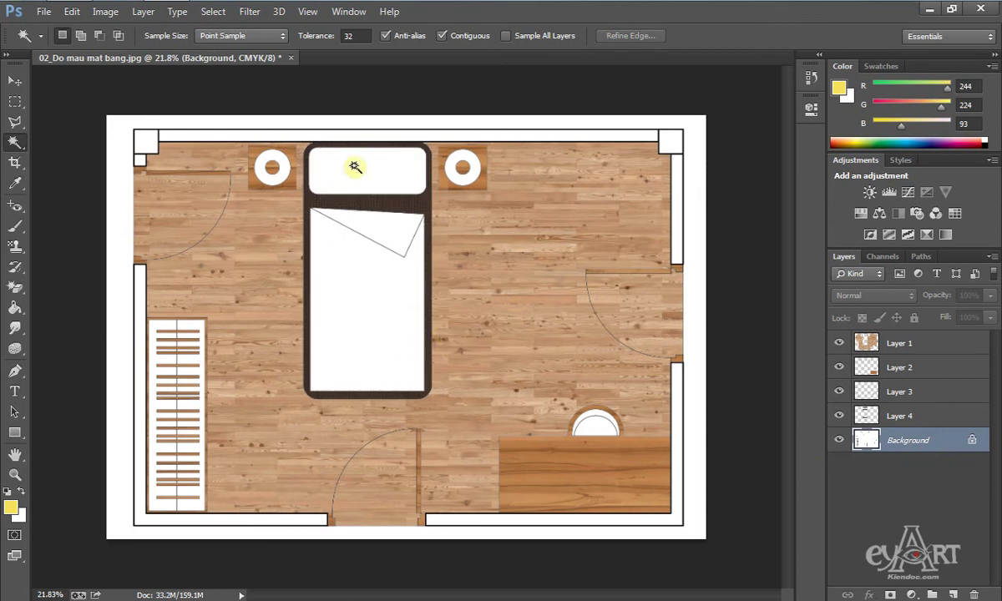
{"action": "scroll", "coordinate": [567, 433], "scroll_direction": "up", "scroll_amount": 5}
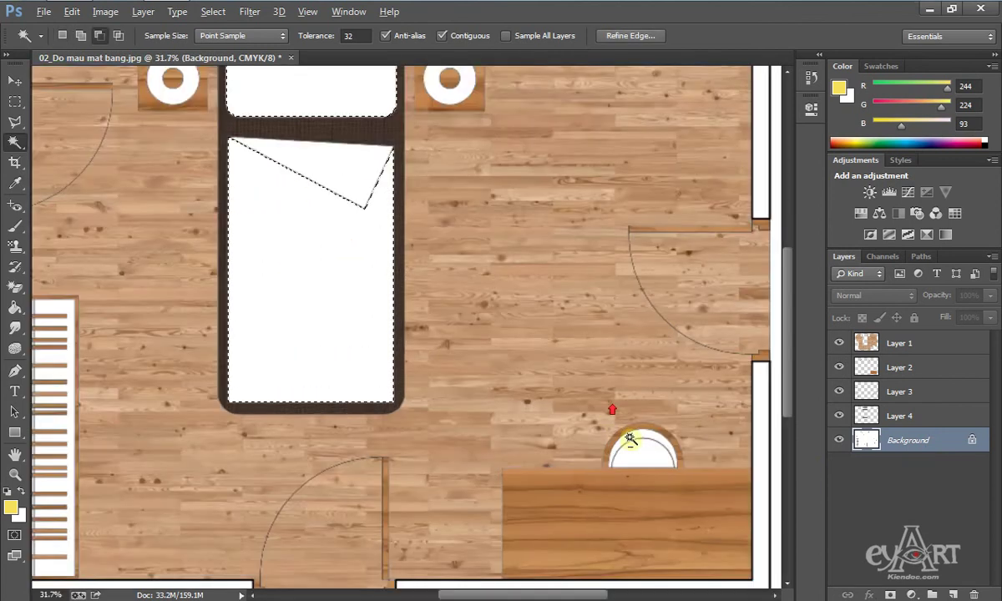
{"action": "left_click", "coordinate": [650, 458], "text": "shift"}
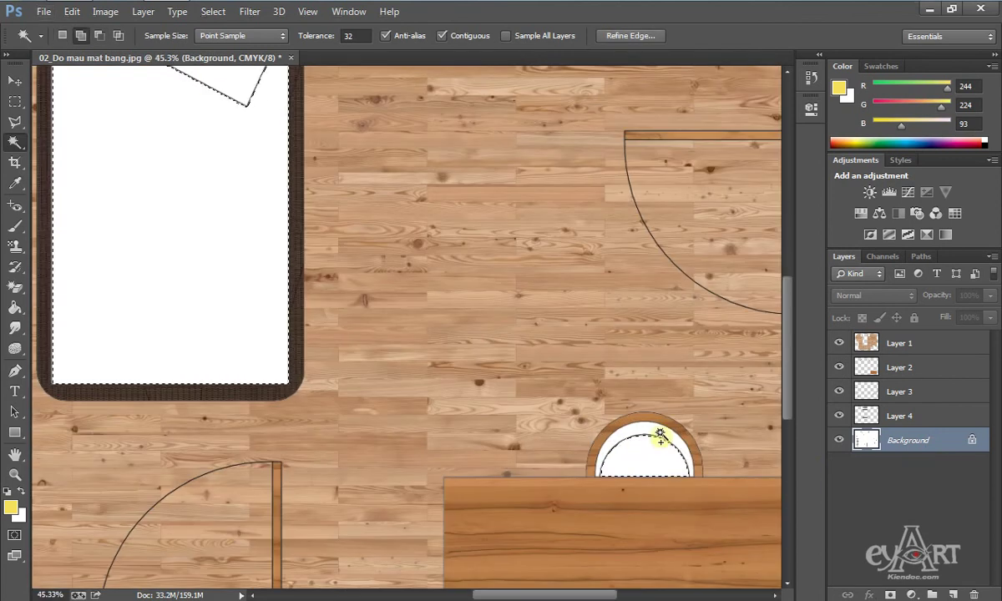
{"action": "scroll", "coordinate": [395, 242], "scroll_direction": "down", "scroll_amount": 5}
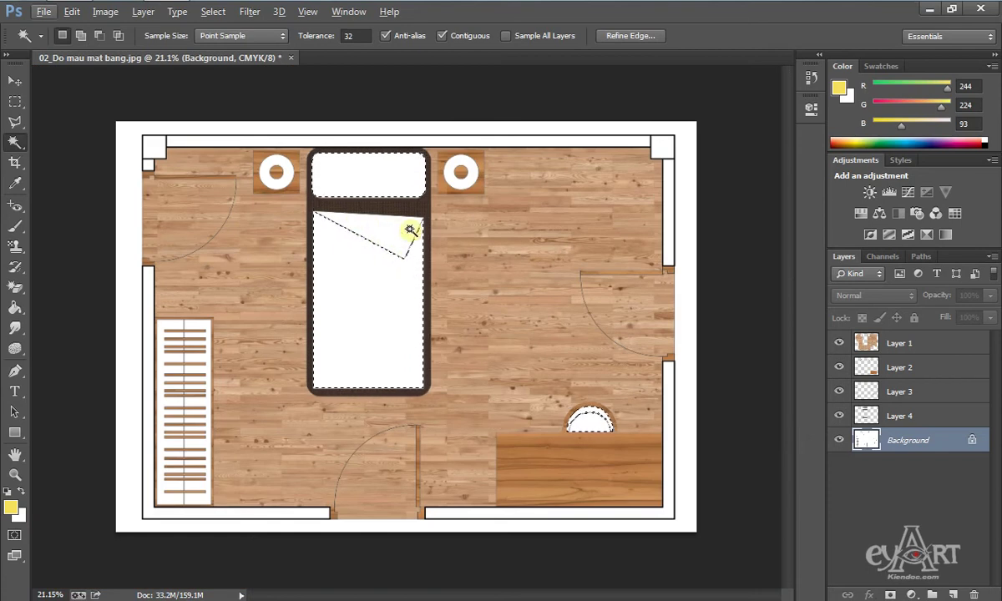
Create a new layer above the Background, fill the selected pillow, blanket and chair seat with the floral "Nem.jpg" pattern, and deselect.
{"action": "key", "text": "ctrl+shift+alt+n"}
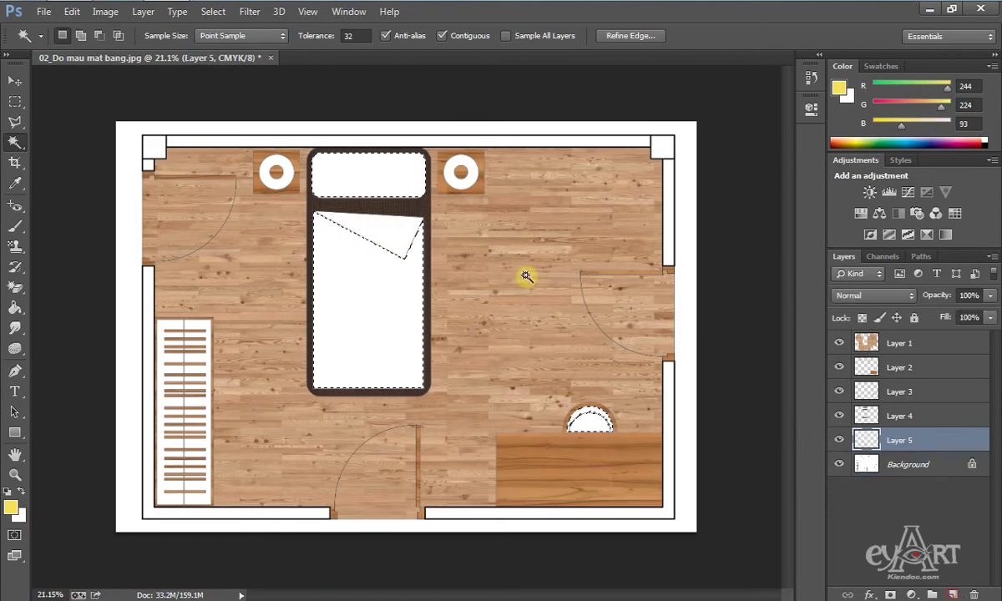
{"action": "key", "text": "g"}
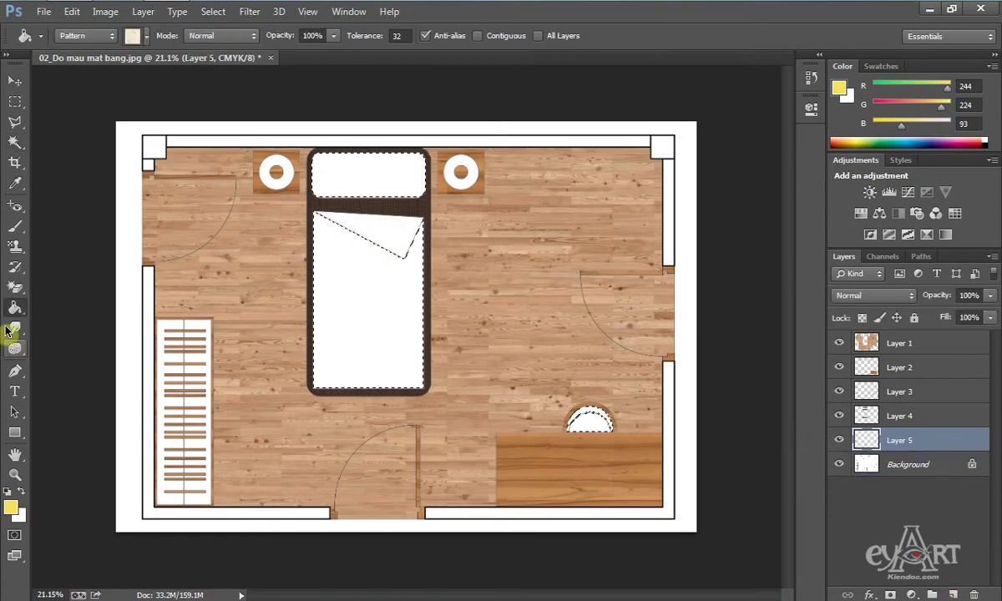
{"action": "left_click", "coordinate": [150, 39]}
{"action": "left_click", "coordinate": [148, 203]}
{"action": "left_click", "coordinate": [659, 22]}
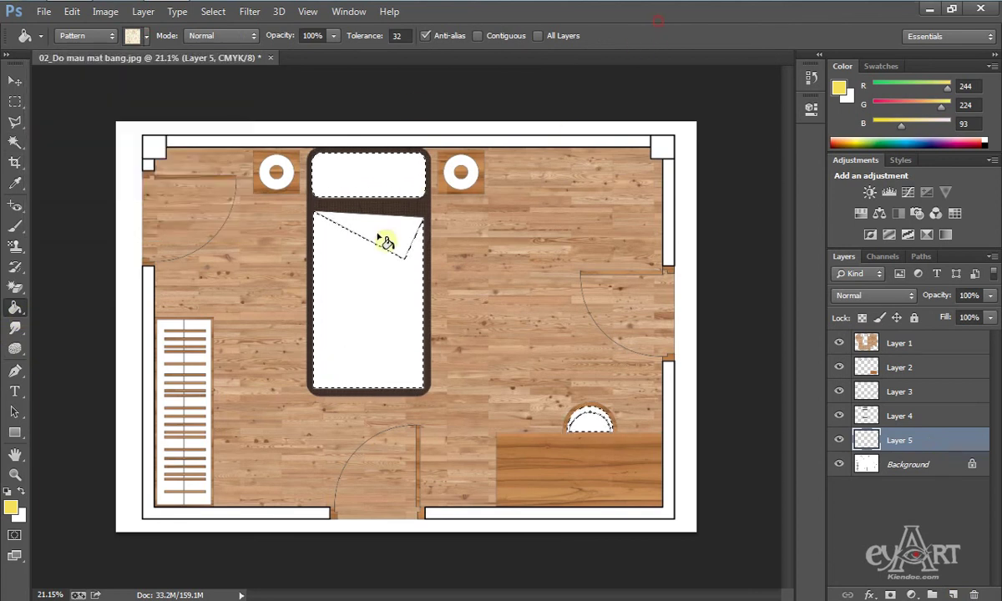
{"action": "left_click", "coordinate": [376, 297]}
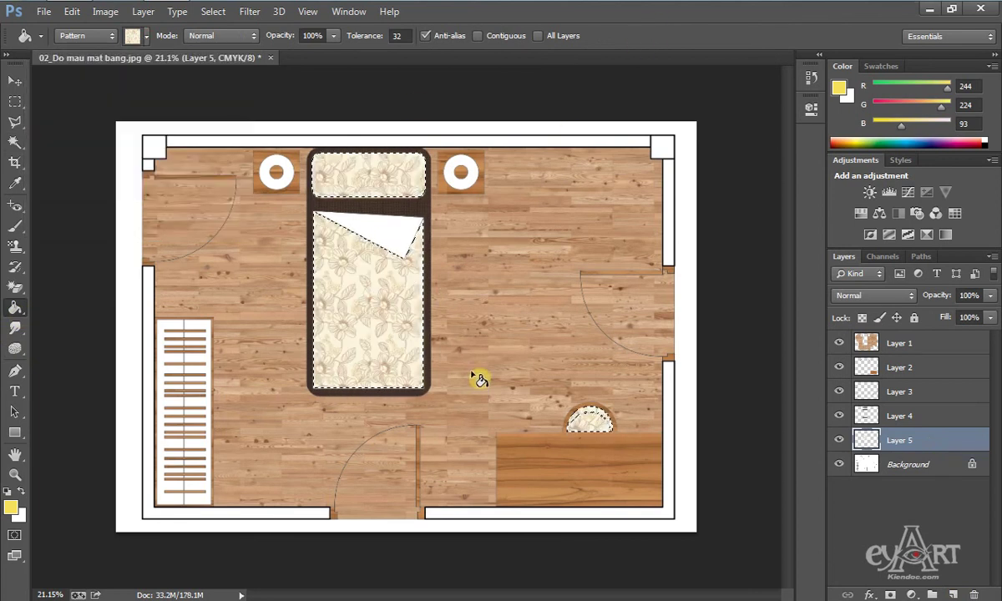
{"action": "key", "text": "ctrl+d"}
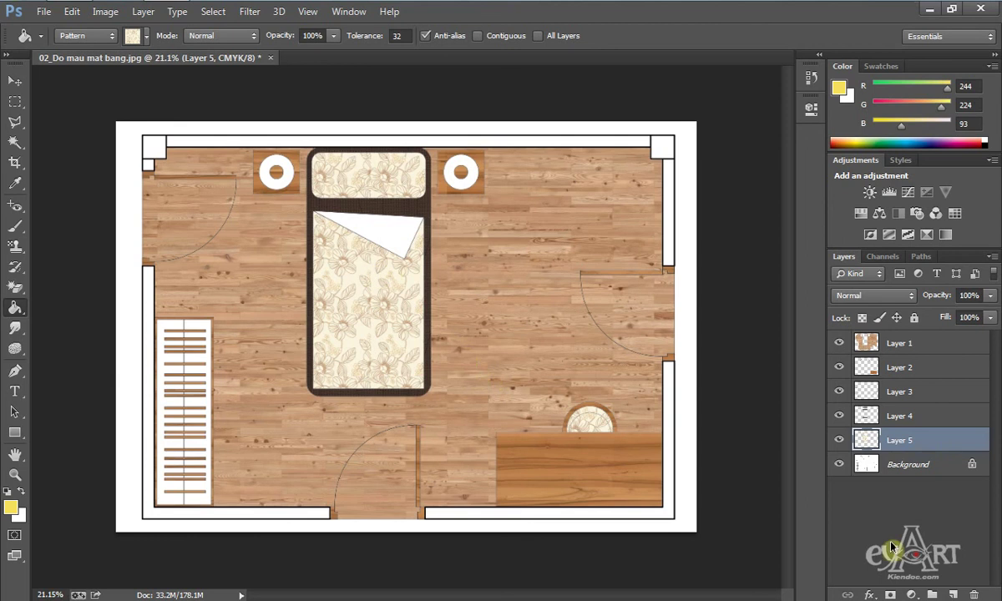
Select the blanket's folded corner on the Background layer and fill it with the floral "Nem.jpg" pattern on a new layer.
{"action": "left_click", "coordinate": [910, 464]}
{"action": "left_click", "coordinate": [15, 142]}
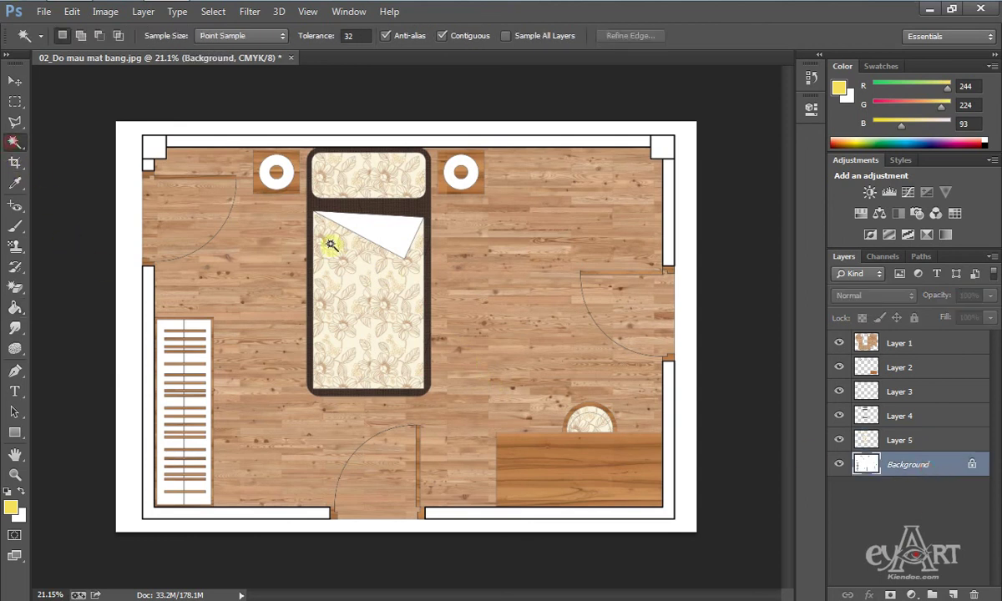
{"action": "left_click", "coordinate": [953, 595]}
{"action": "left_click", "coordinate": [15, 309]}
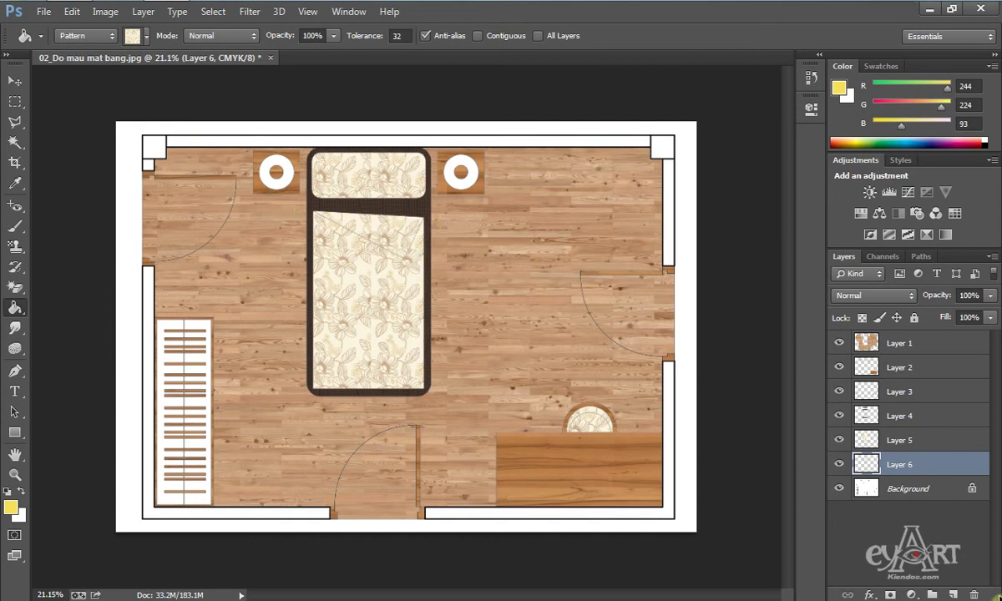
Select the white lamp ring on the nightstand nearest the wardrobe with the Magic Wand on the Background layer.
{"action": "left_click", "coordinate": [915, 490]}
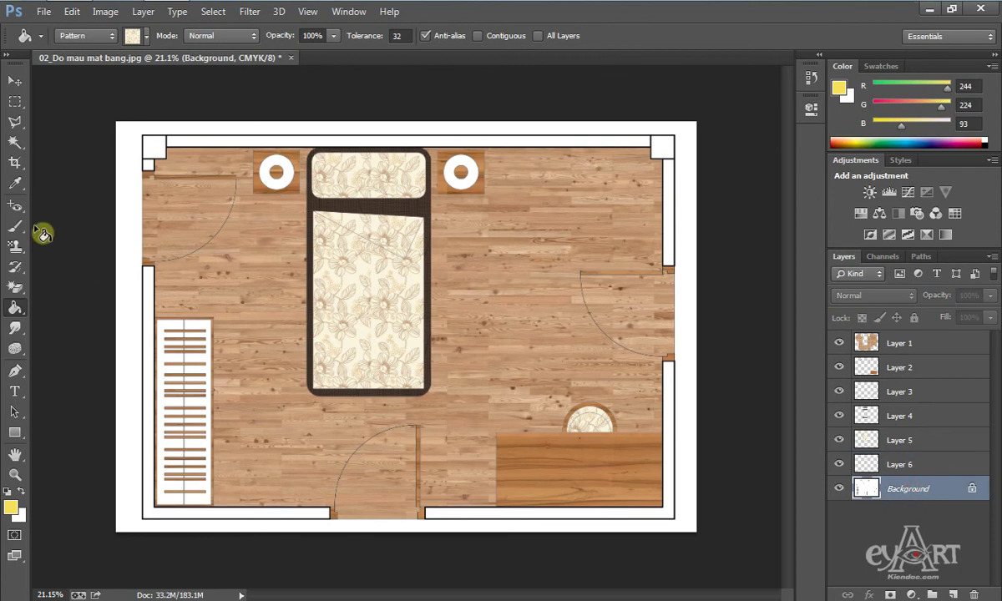
{"action": "left_click", "coordinate": [15, 142]}
{"action": "scroll", "coordinate": [264, 157], "scroll_direction": "up", "scroll_amount": 3}
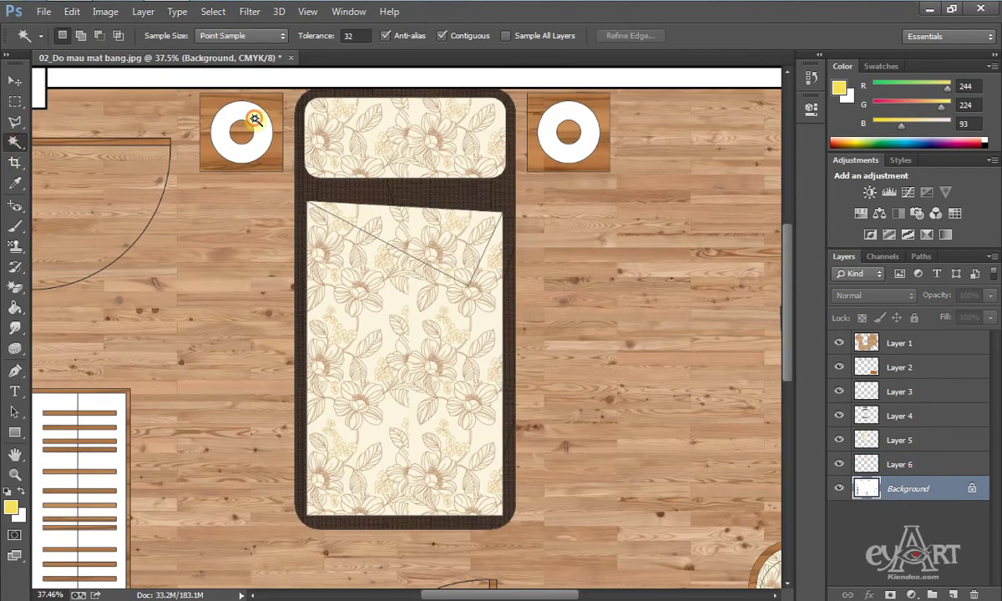